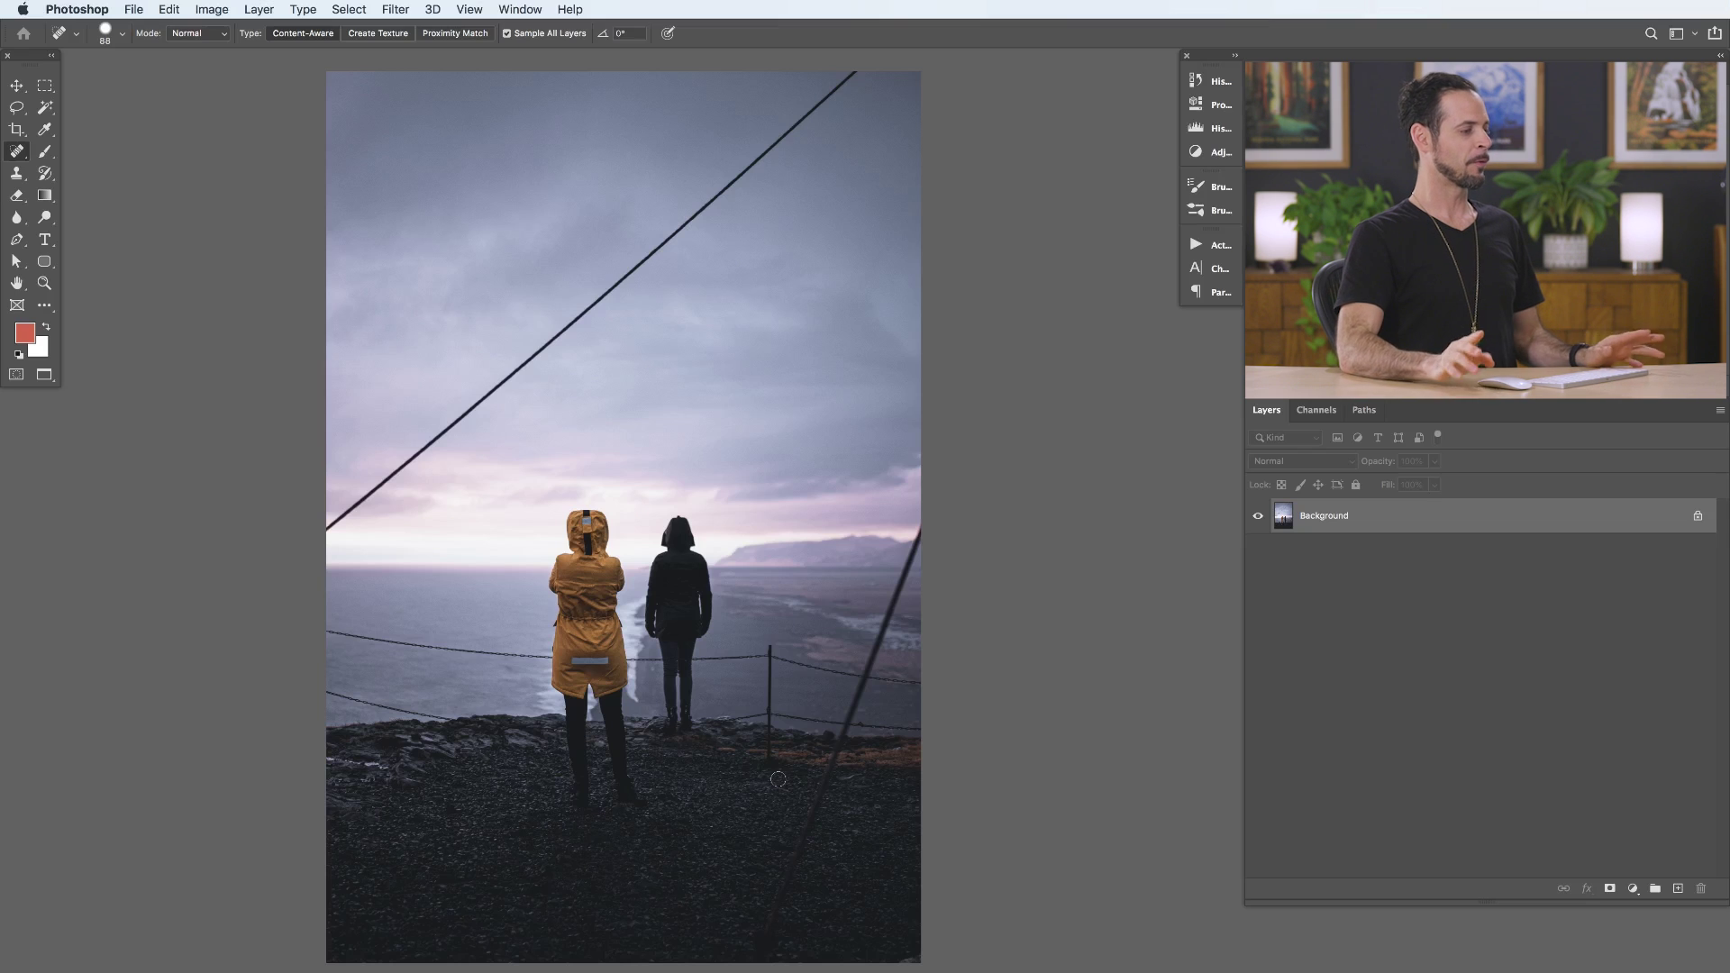
pyautogui.press('shift+alt+super+n')
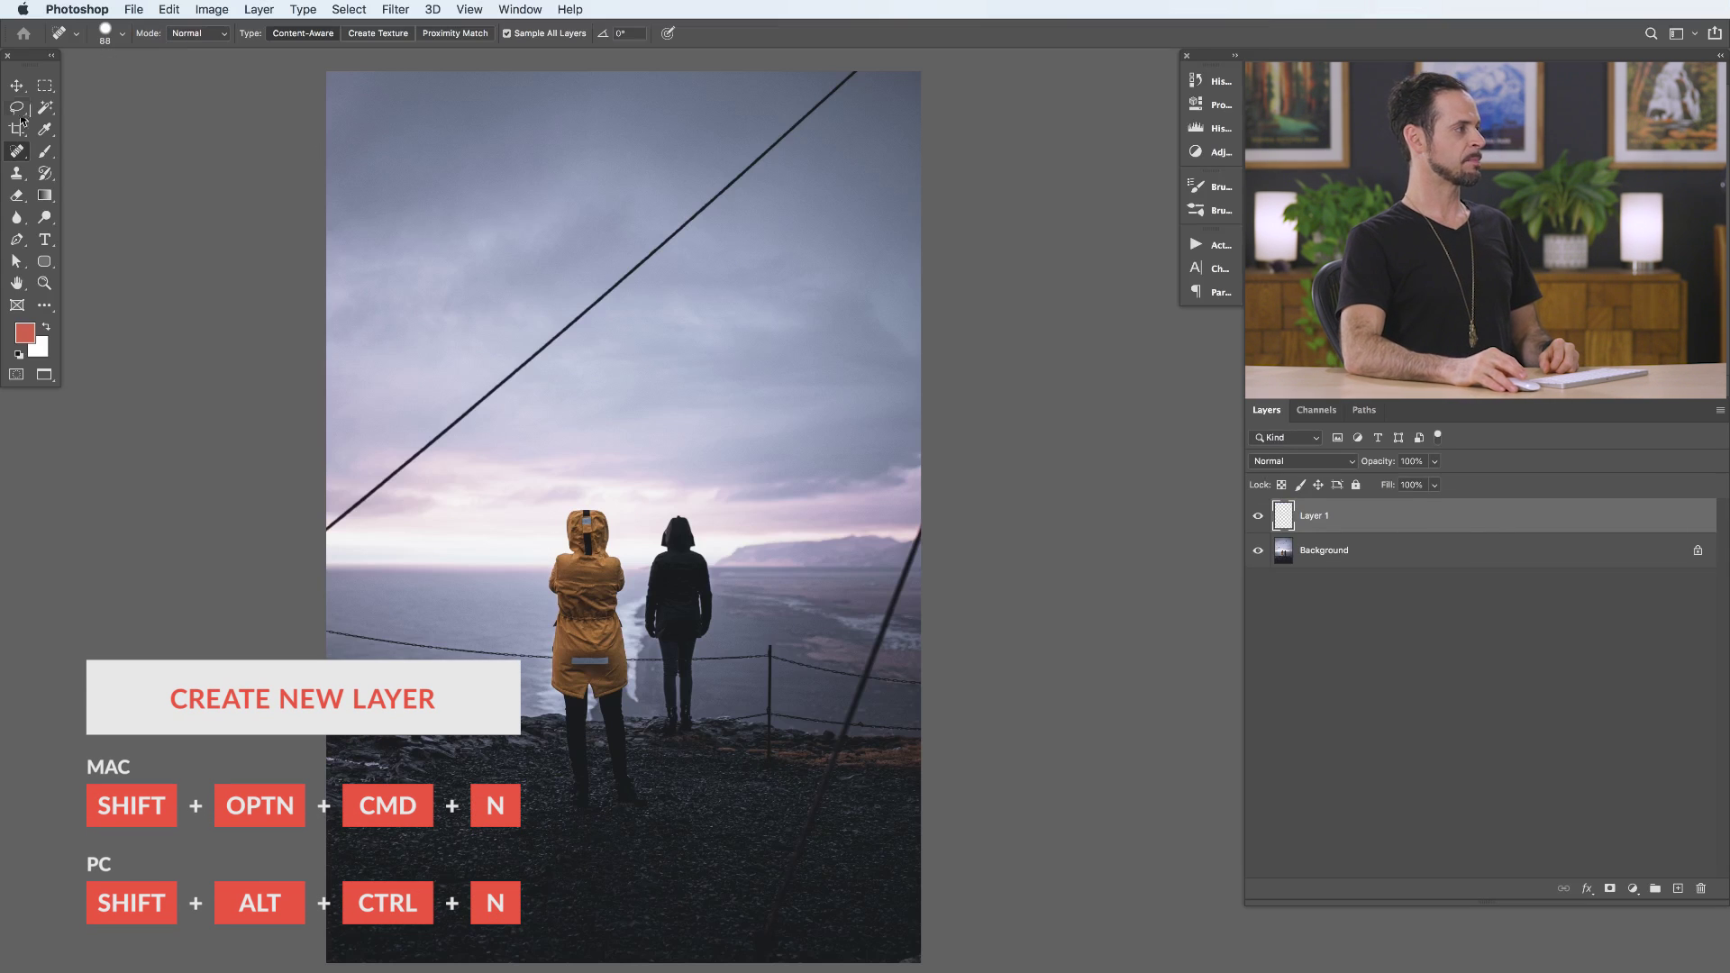
pyautogui.click(16, 152)
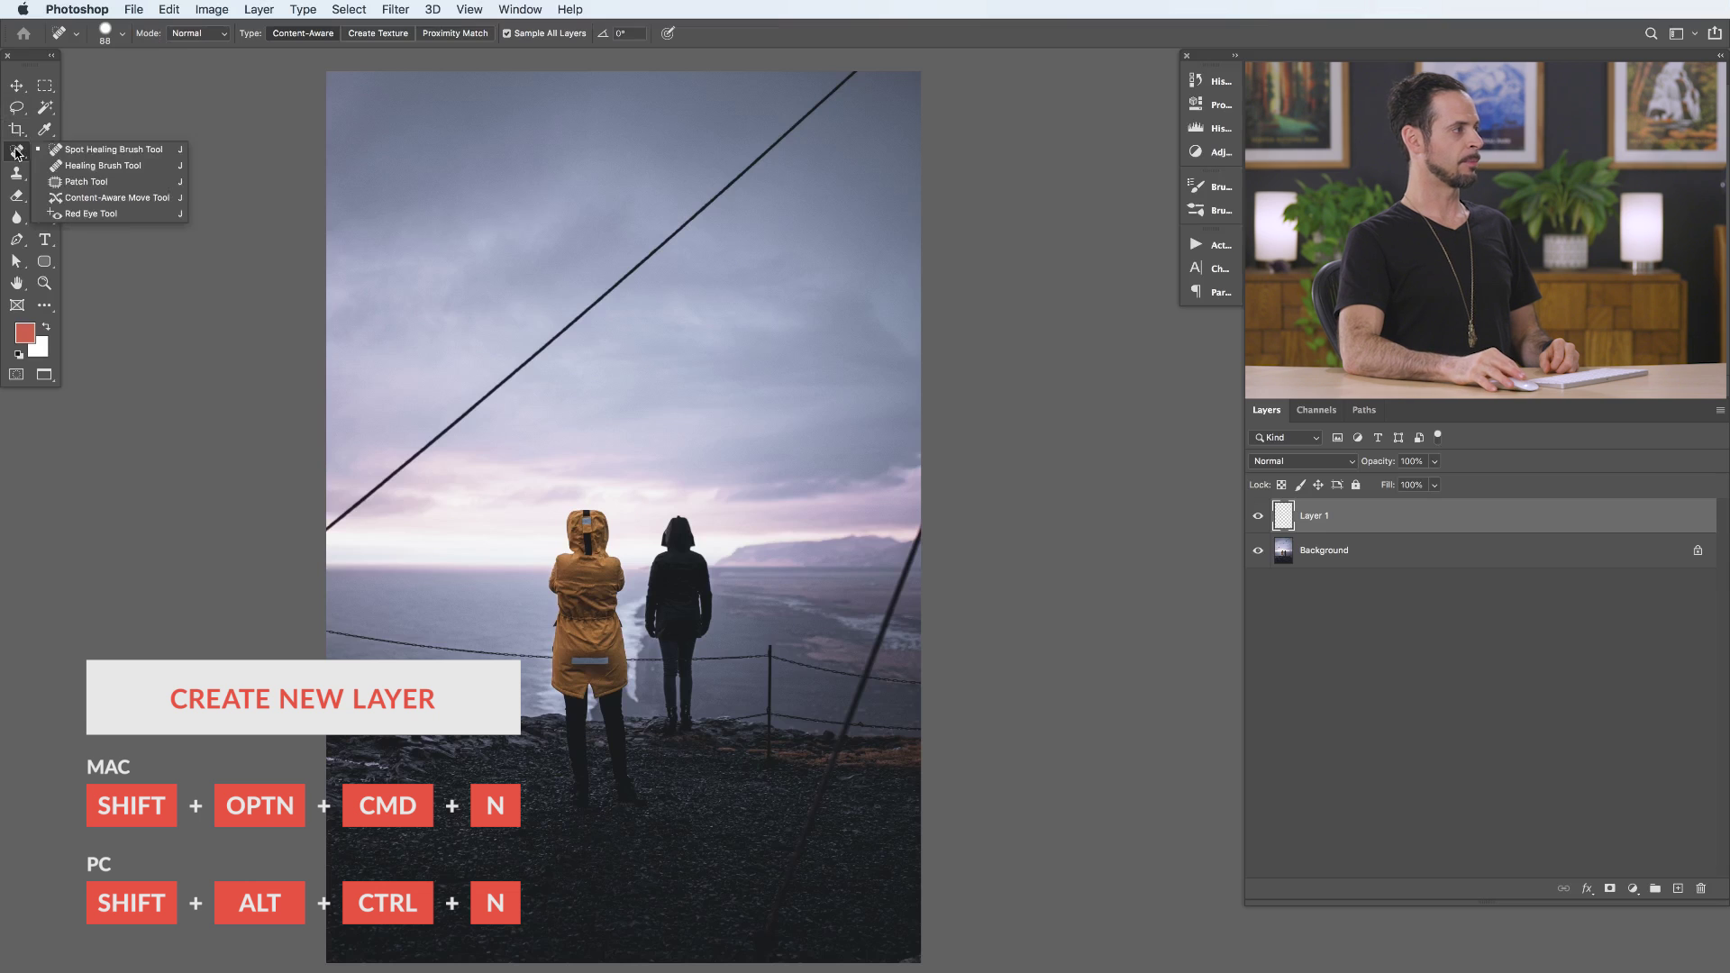
pyautogui.click(98, 152)
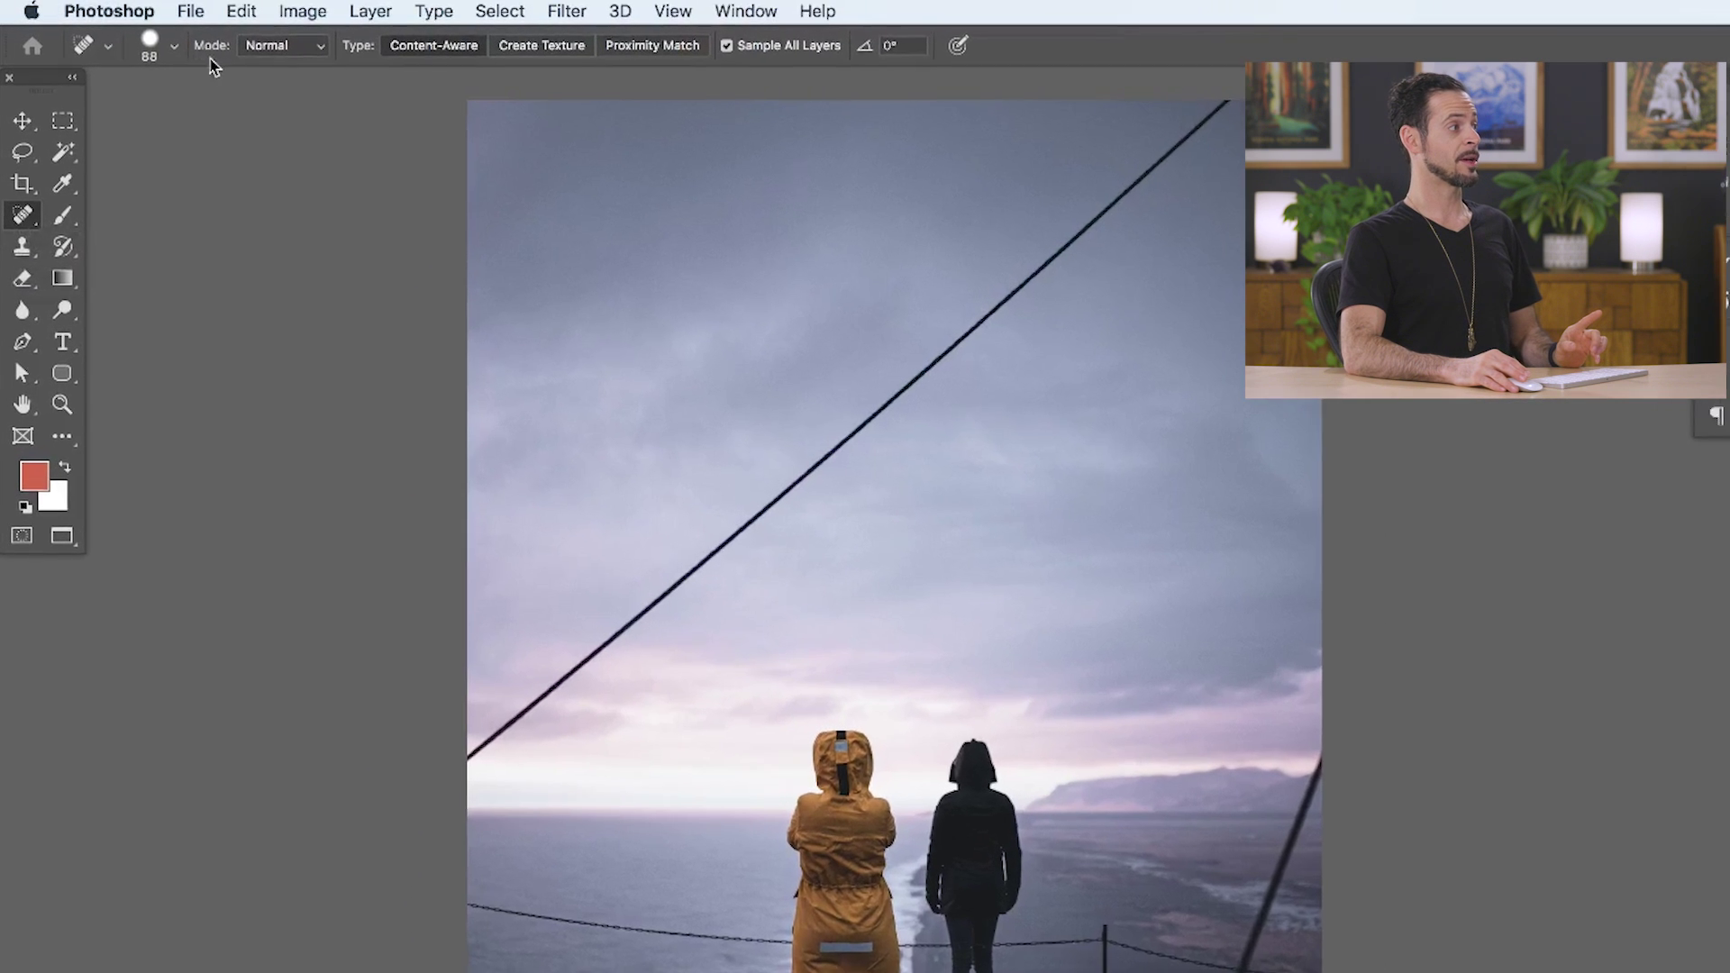
pyautogui.click(324, 53)
pyautogui.click(351, 52)
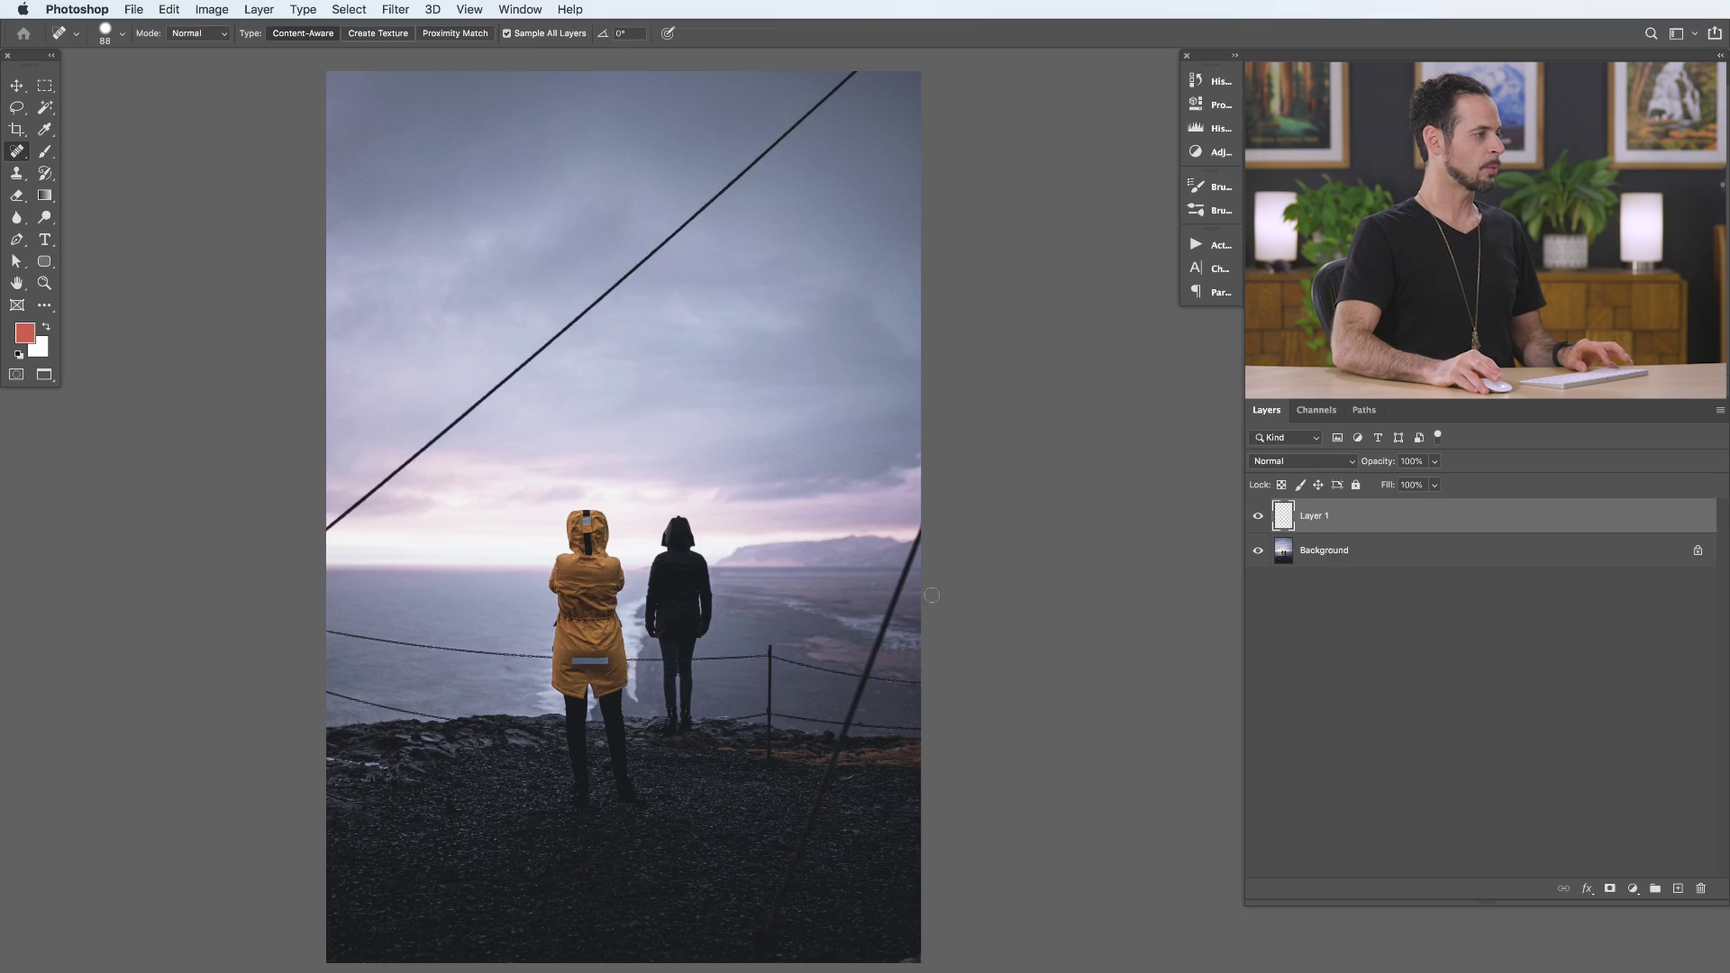
pyautogui.moveTo(377, 531)
pyautogui.mouseDown()
pyautogui.moveTo(451, 467)
pyautogui.moveTo(318, 632)
pyautogui.mouseUp()
# Step: Heal away the long diagonal wire across the sky, section by section from bottom to top
pyautogui.moveTo(185, 675); pyautogui.dragTo(576, 354)
pyautogui.moveTo(441, 462); pyautogui.dragTo(799, 174)
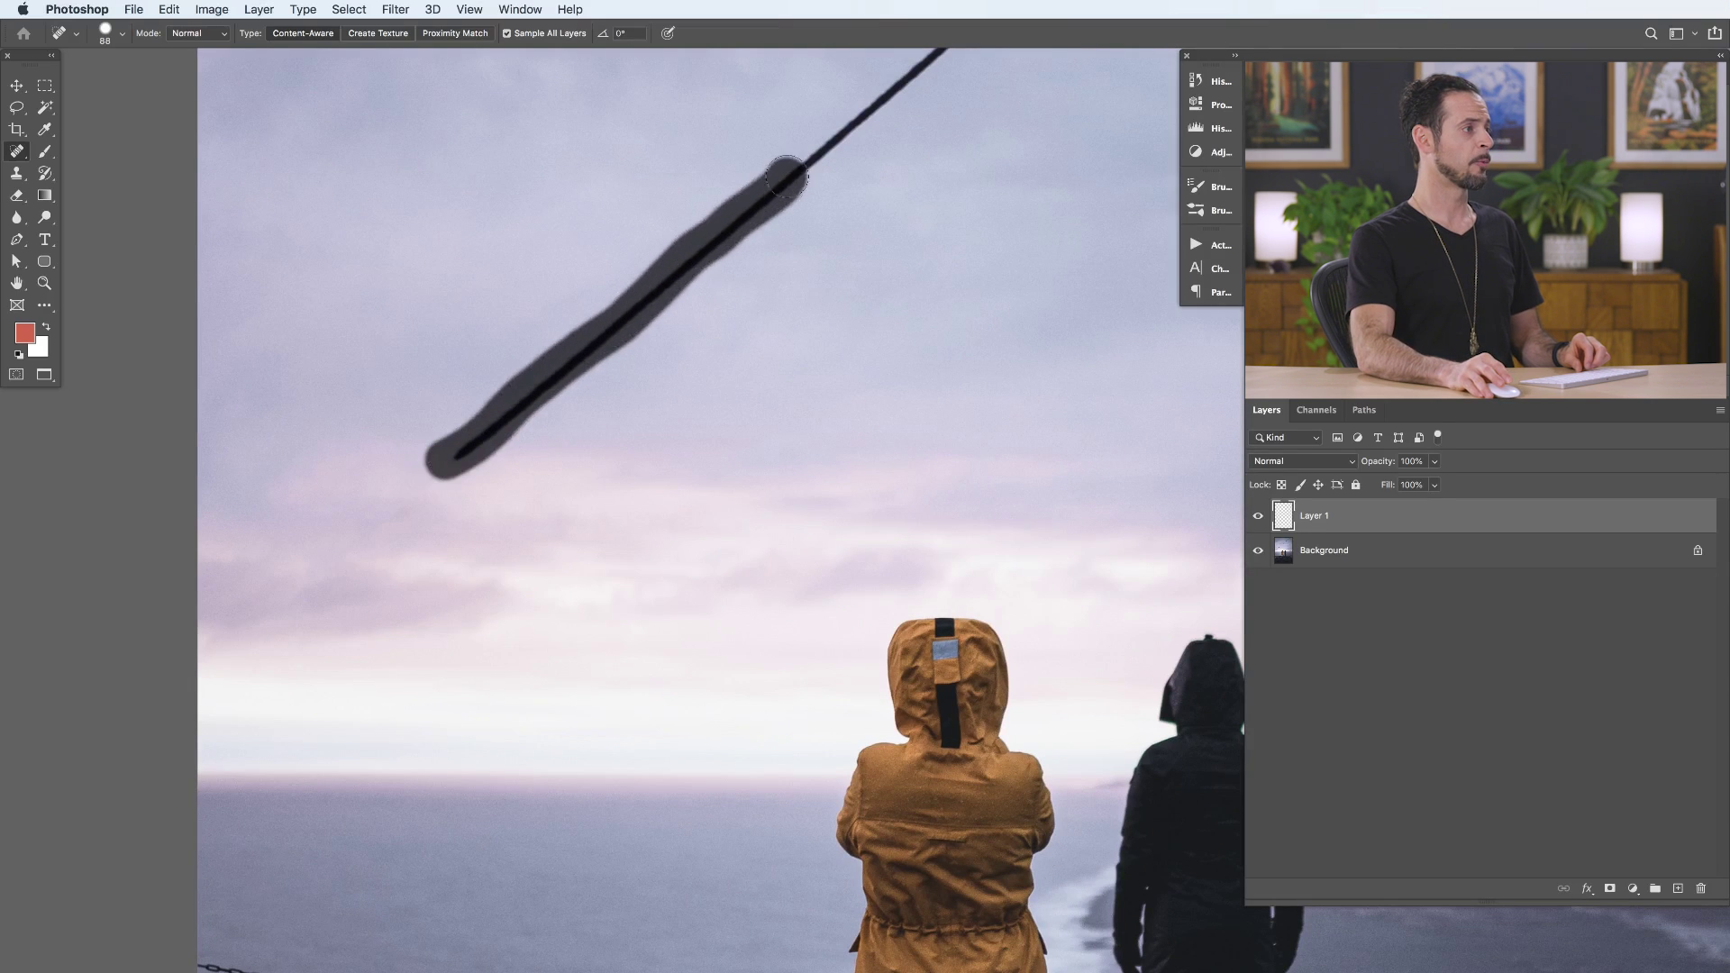
pyautogui.moveTo(849, 243); pyautogui.dragTo(483, 607)
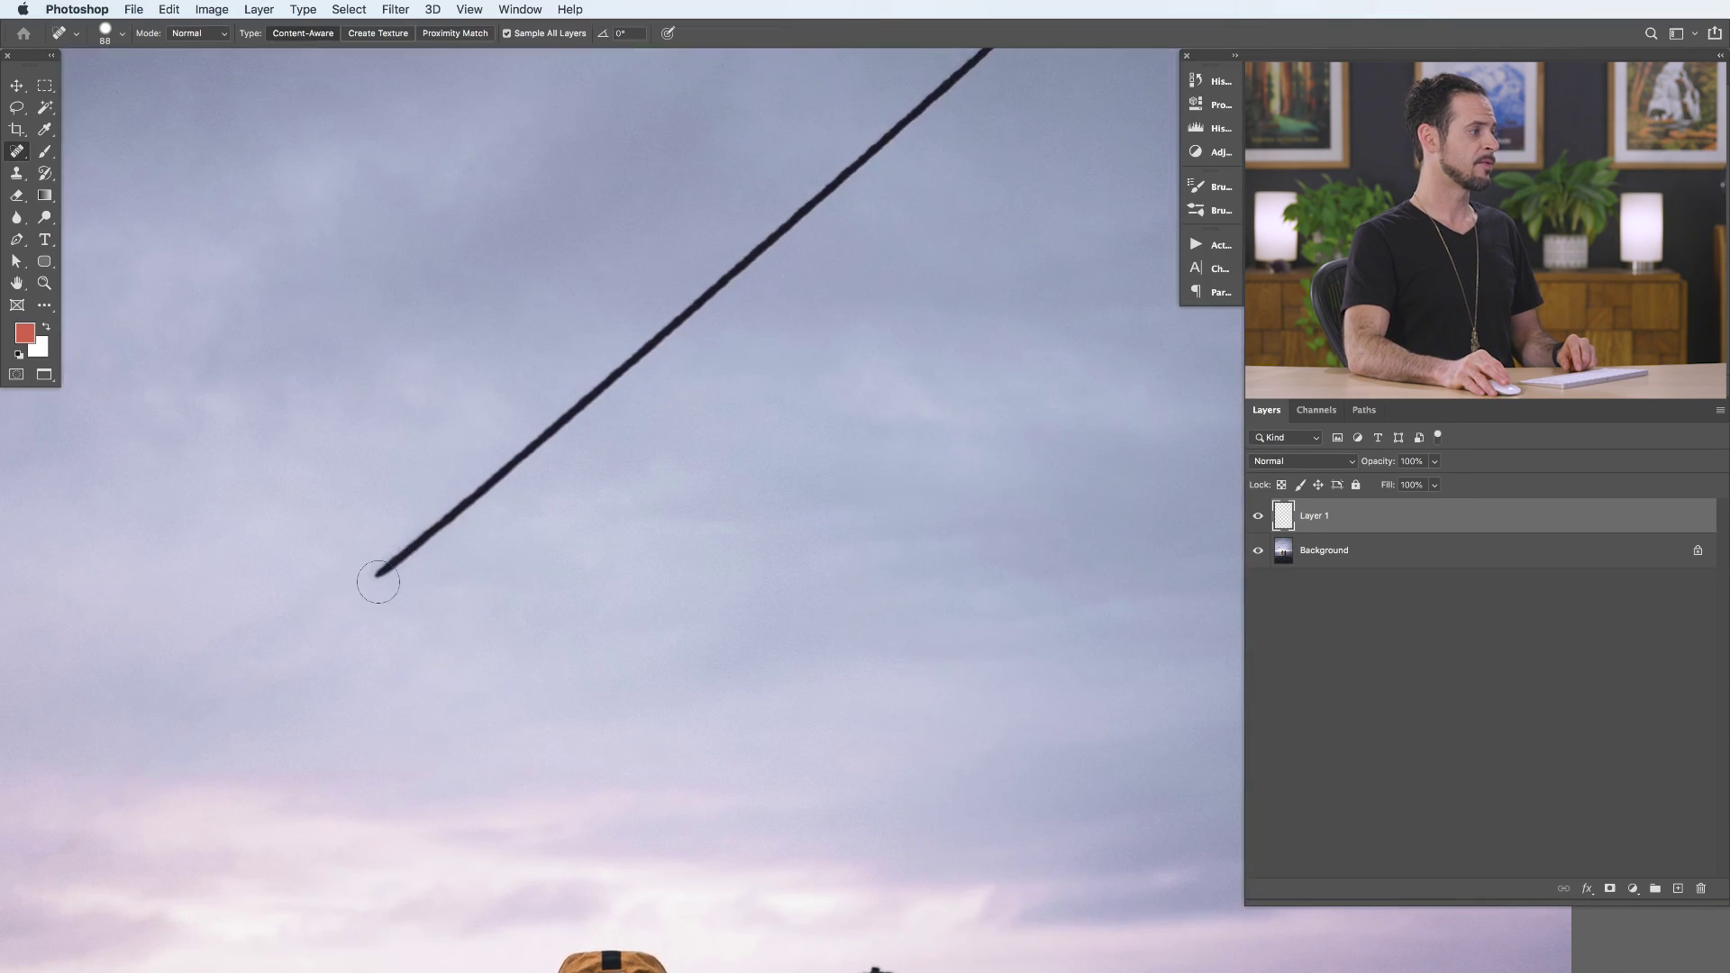
pyautogui.moveTo(378, 579)
pyautogui.mouseDown()
pyautogui.moveTo(715, 291)
pyautogui.moveTo(773, 323)
pyautogui.moveTo(490, 680)
pyautogui.mouseUp()
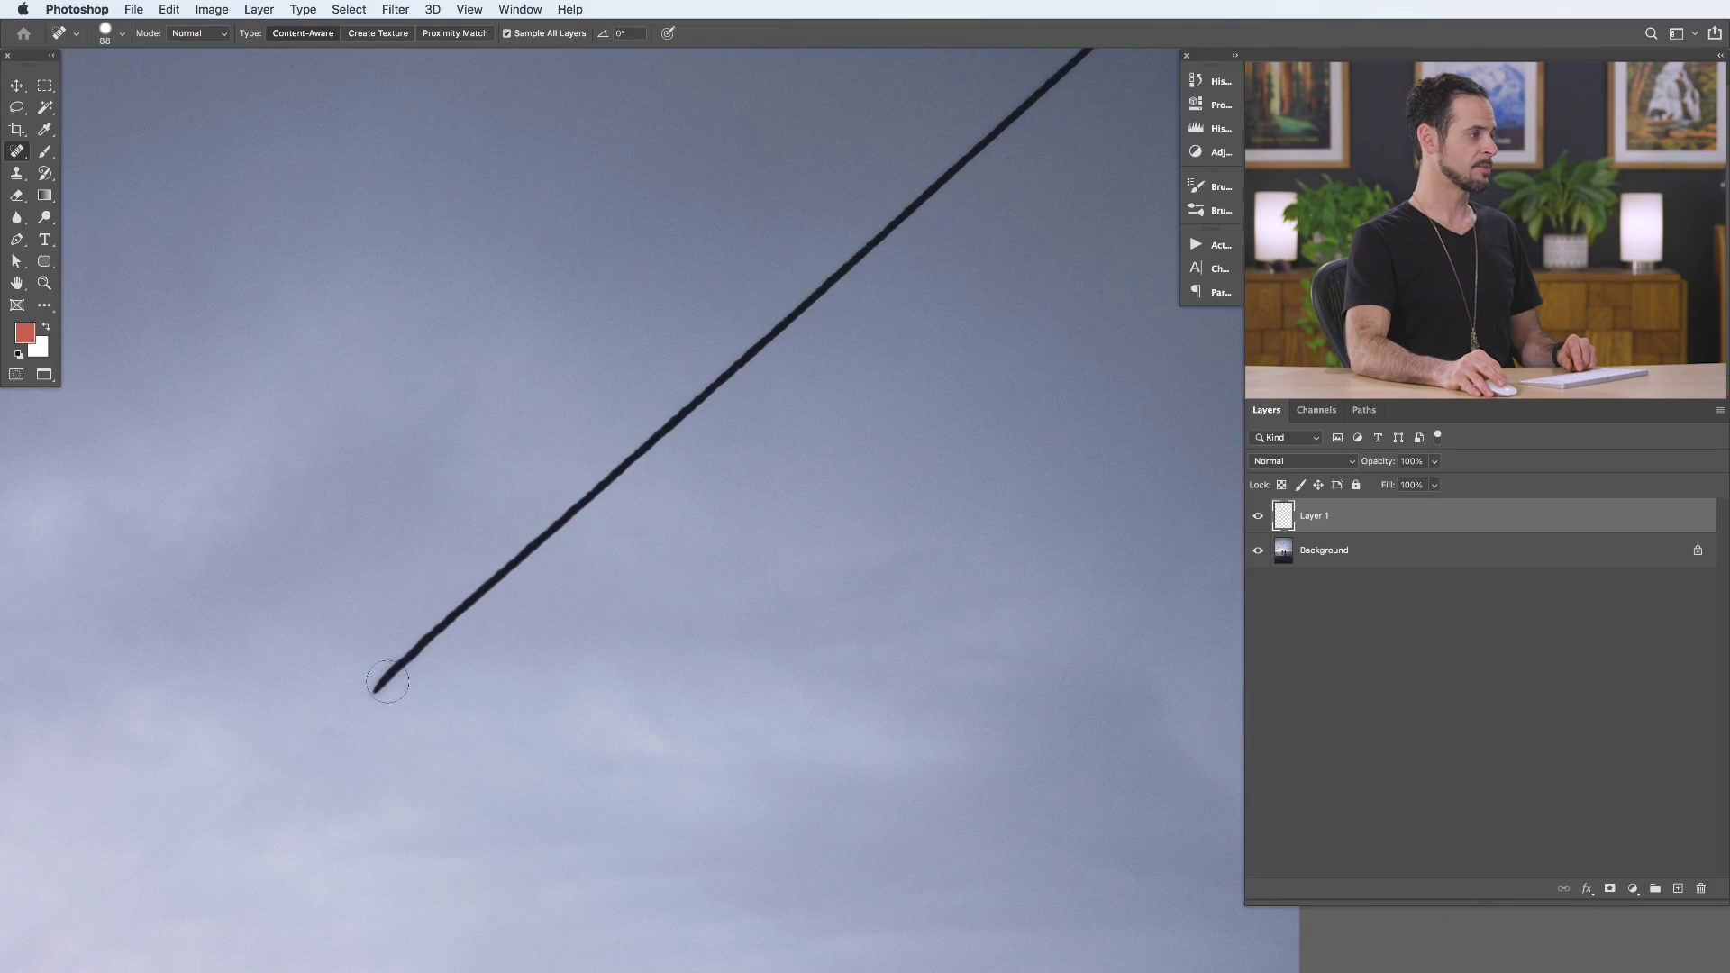
pyautogui.moveTo(379, 692); pyautogui.dragTo(718, 379)
pyautogui.moveTo(711, 499); pyautogui.dragTo(425, 780)
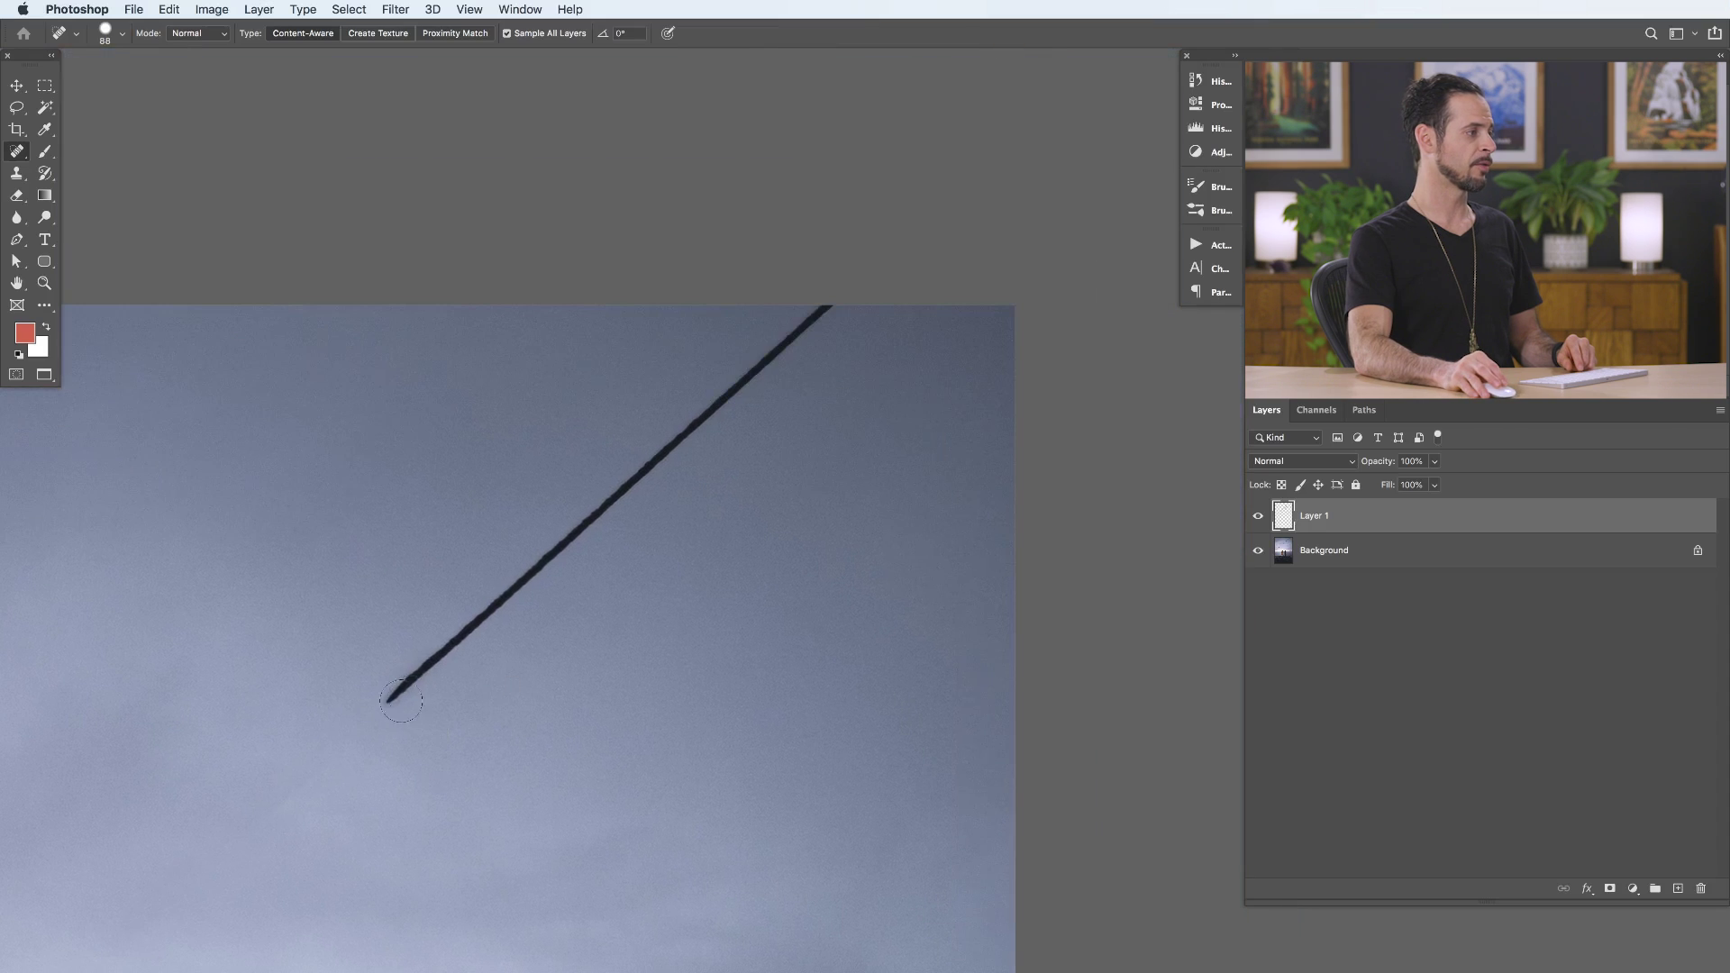
pyautogui.moveTo(378, 706); pyautogui.dragTo(819, 294)
pyautogui.moveTo(614, 535); pyautogui.dragTo(615, 535)
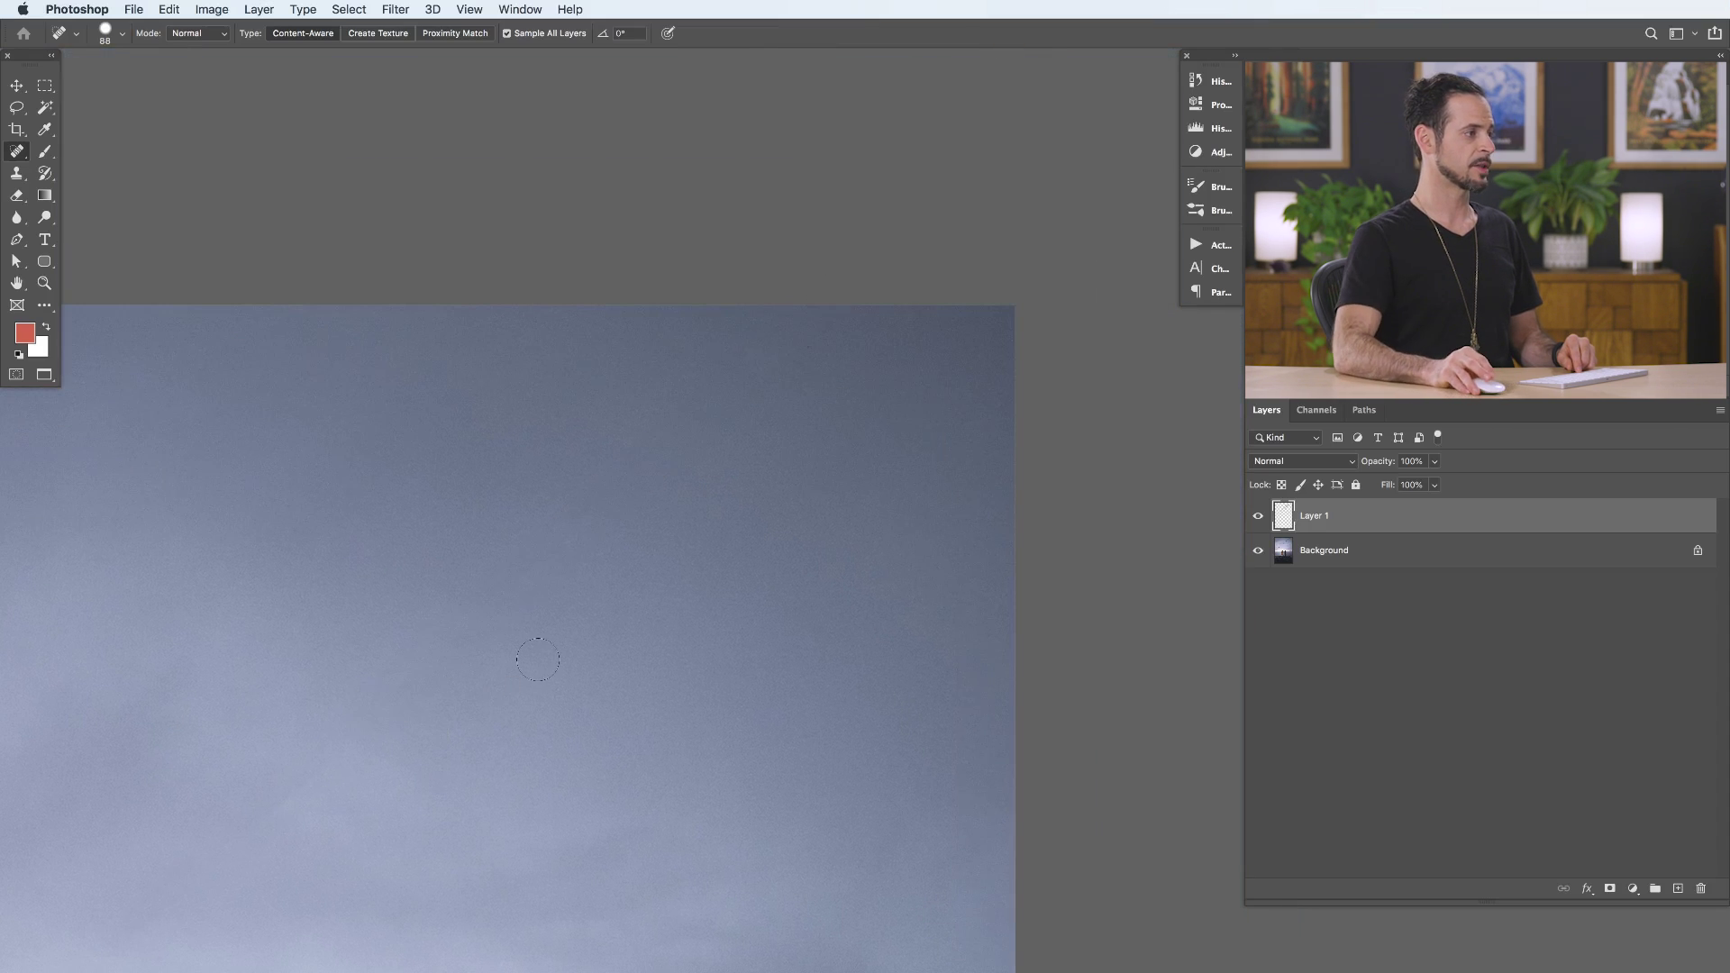
# Step: Heal the small dark sky speck and the leaning pole's top, undoing the last pole stroke
pyautogui.scroll(-10, 524, 711)
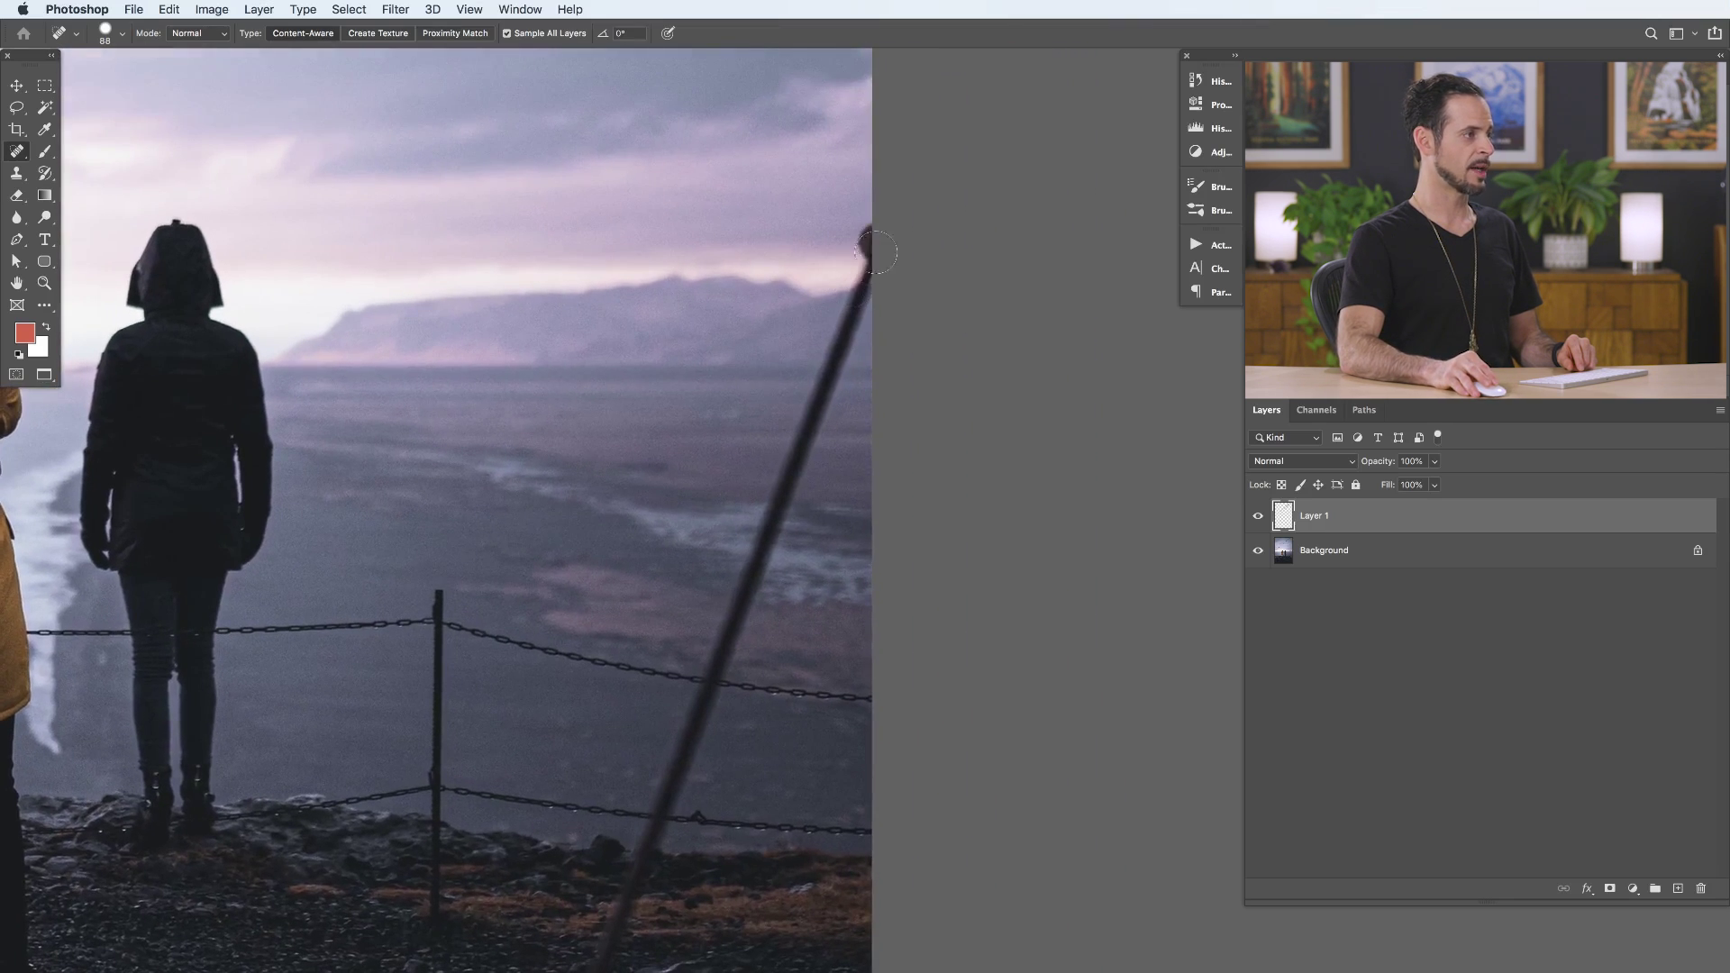
pyautogui.moveTo(875, 253)
pyautogui.mouseDown()
pyautogui.moveTo(809, 400)
pyautogui.moveTo(849, 325)
pyautogui.moveTo(823, 433)
pyautogui.moveTo(776, 502)
pyautogui.moveTo(803, 421)
pyautogui.moveTo(789, 525)
pyautogui.mouseUp()
pyautogui.click(847, 282)
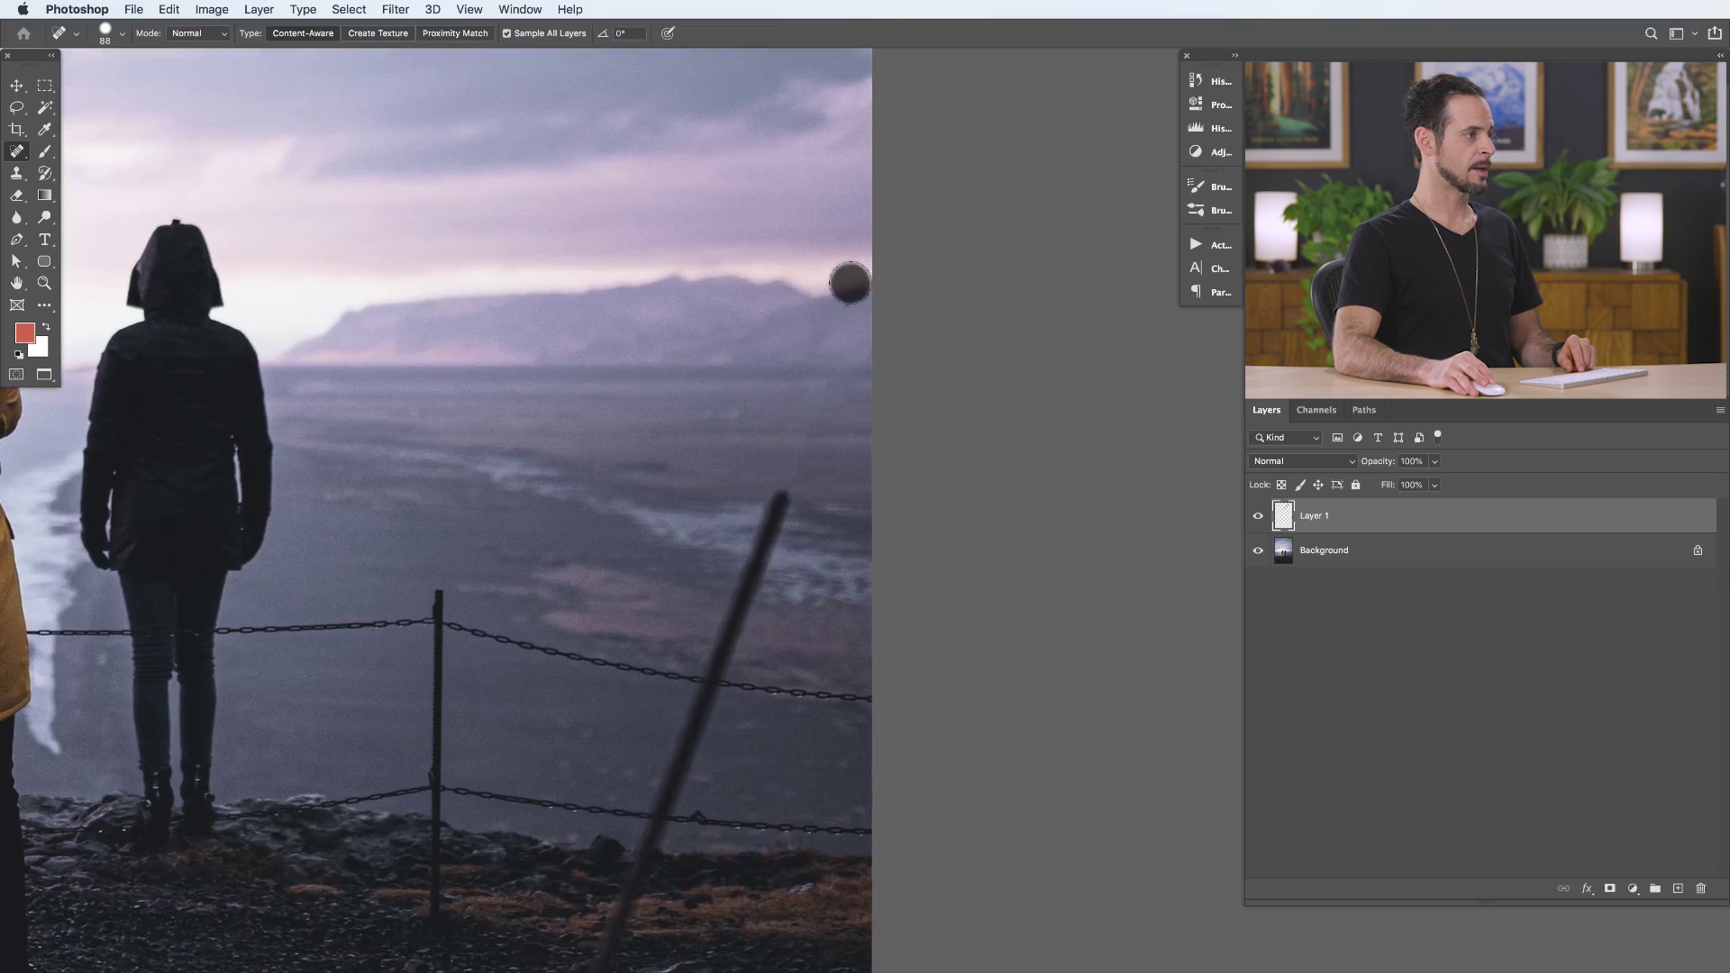
pyautogui.click(844, 304)
pyautogui.moveTo(784, 511); pyautogui.dragTo(731, 634)
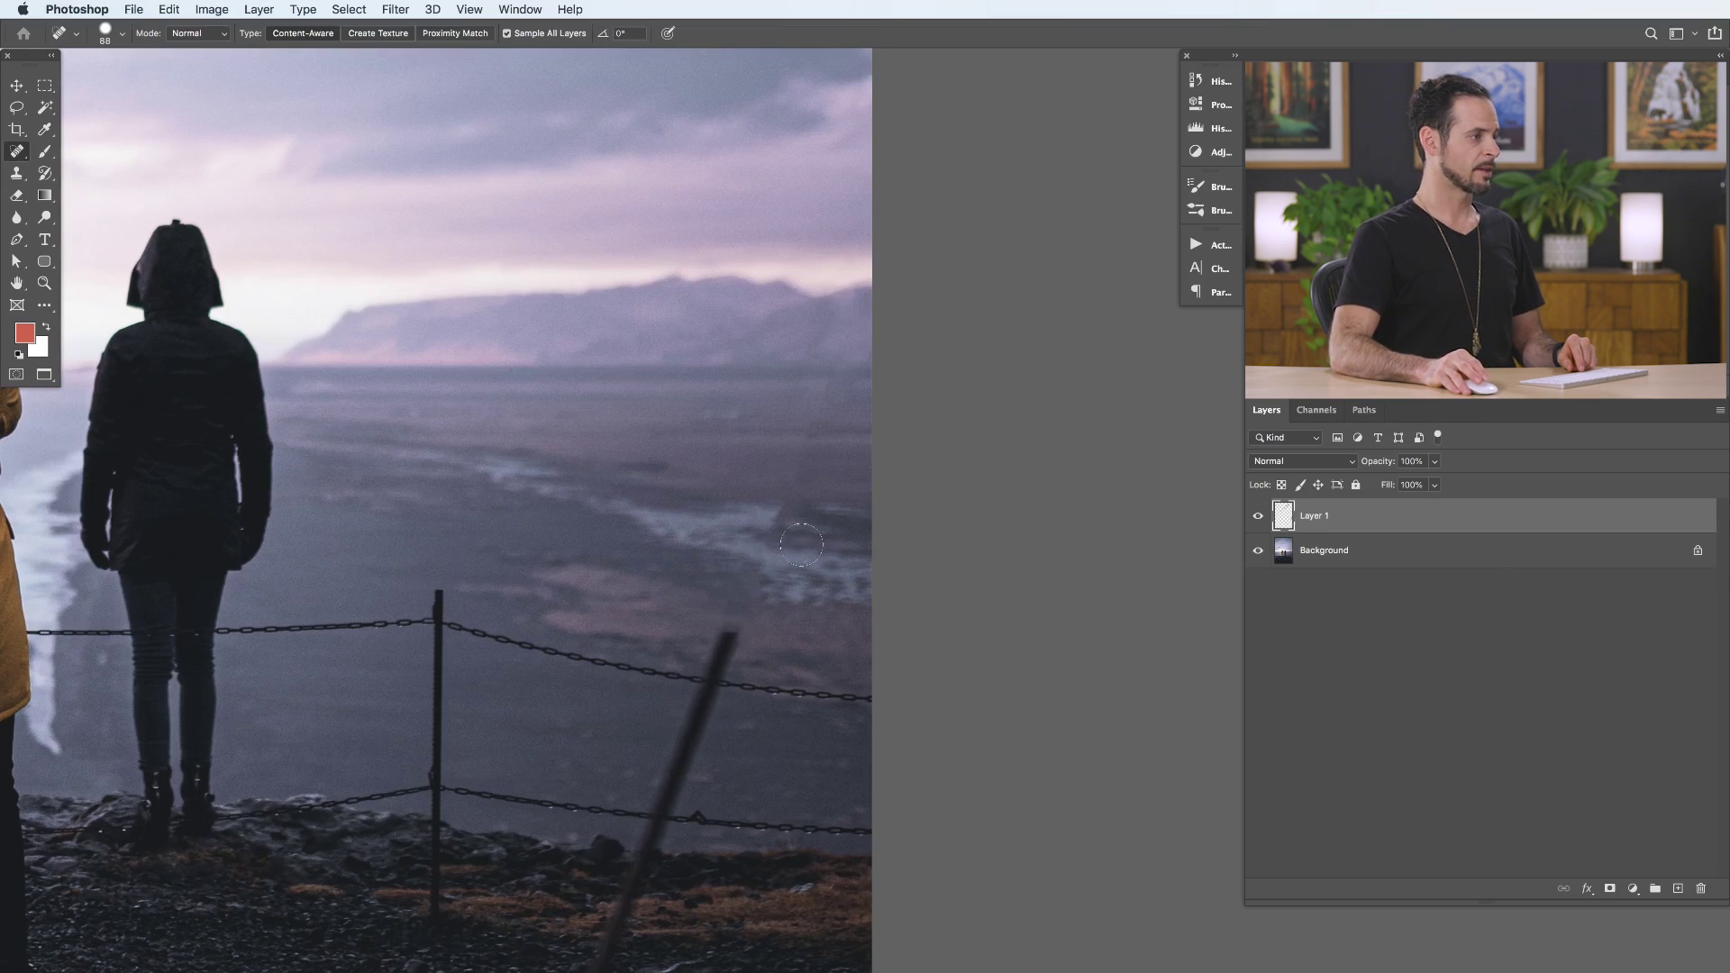
pyautogui.scroll(5, 828, 510)
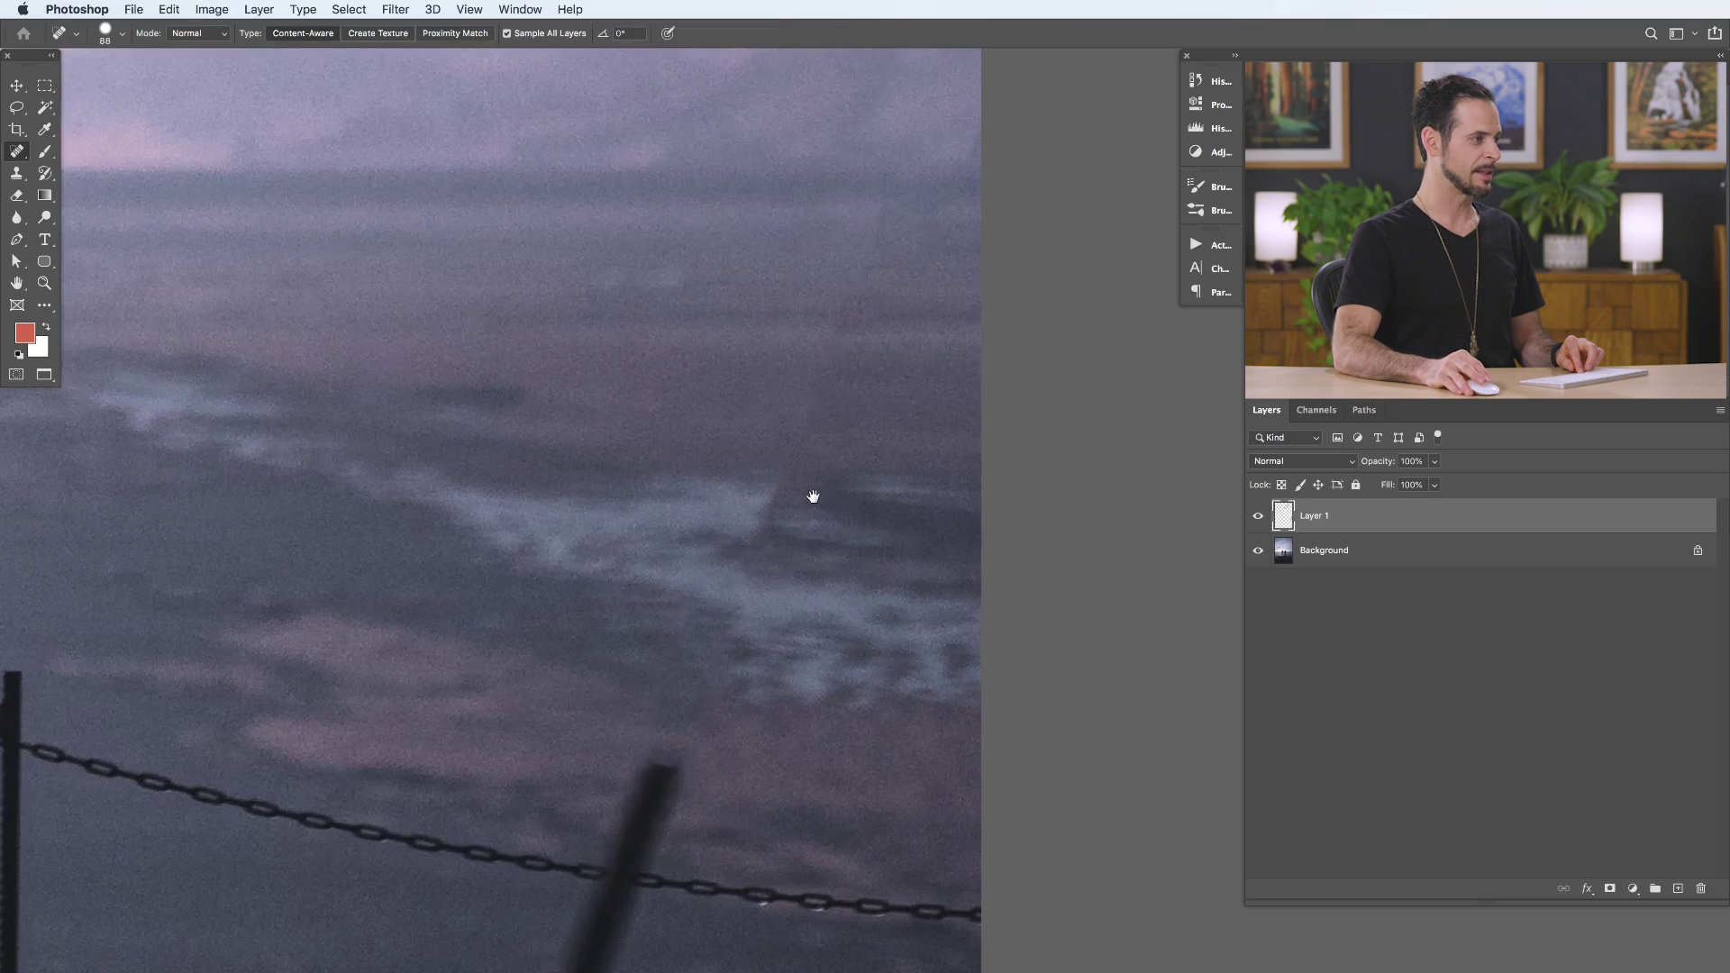
pyautogui.scroll(-4, 767, 648)
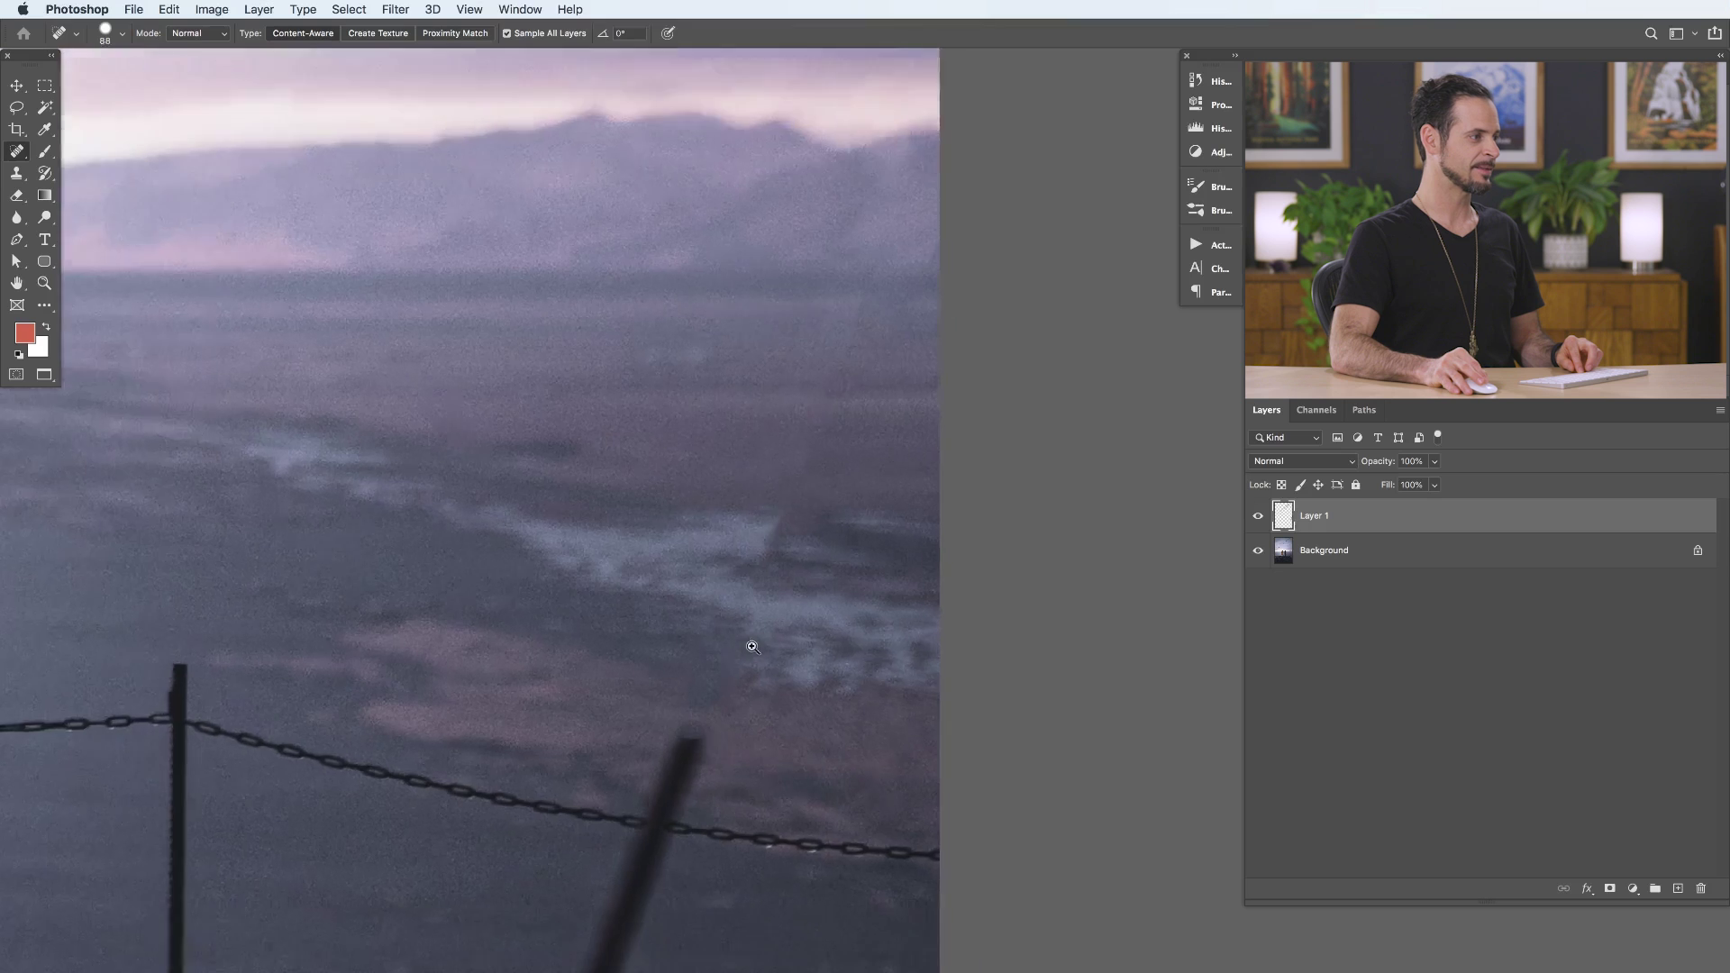
pyautogui.press('super+z')
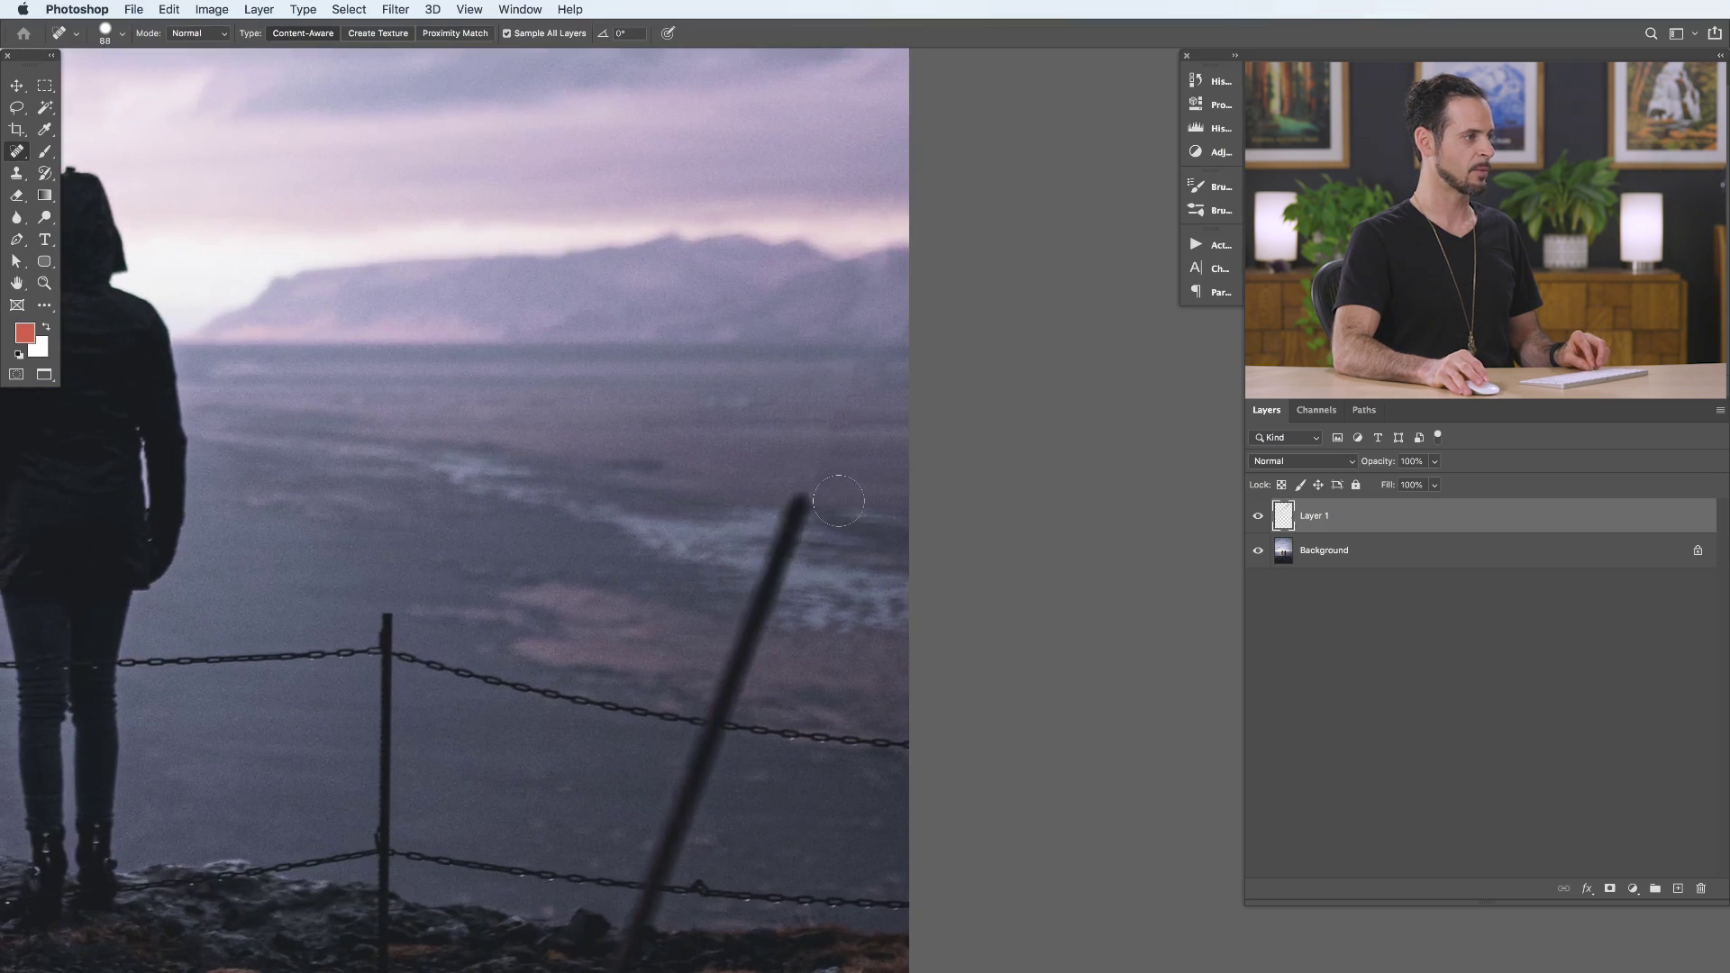
# Step: Heal the foreground pole's top and where it crosses the fence chains
pyautogui.moveTo(800, 496)
pyautogui.mouseDown()
pyautogui.moveTo(759, 639)
pyautogui.moveTo(744, 433)
pyautogui.moveTo(751, 664)
pyautogui.moveTo(750, 634)
pyautogui.moveTo(700, 764)
pyautogui.moveTo(679, 769)
pyautogui.moveTo(680, 823)
pyautogui.mouseUp()
pyautogui.moveTo(675, 827)
pyautogui.mouseDown()
pyautogui.moveTo(634, 841)
pyautogui.moveTo(637, 903)
pyautogui.moveTo(739, 861)
pyautogui.moveTo(678, 890)
pyautogui.moveTo(680, 792)
pyautogui.mouseUp()
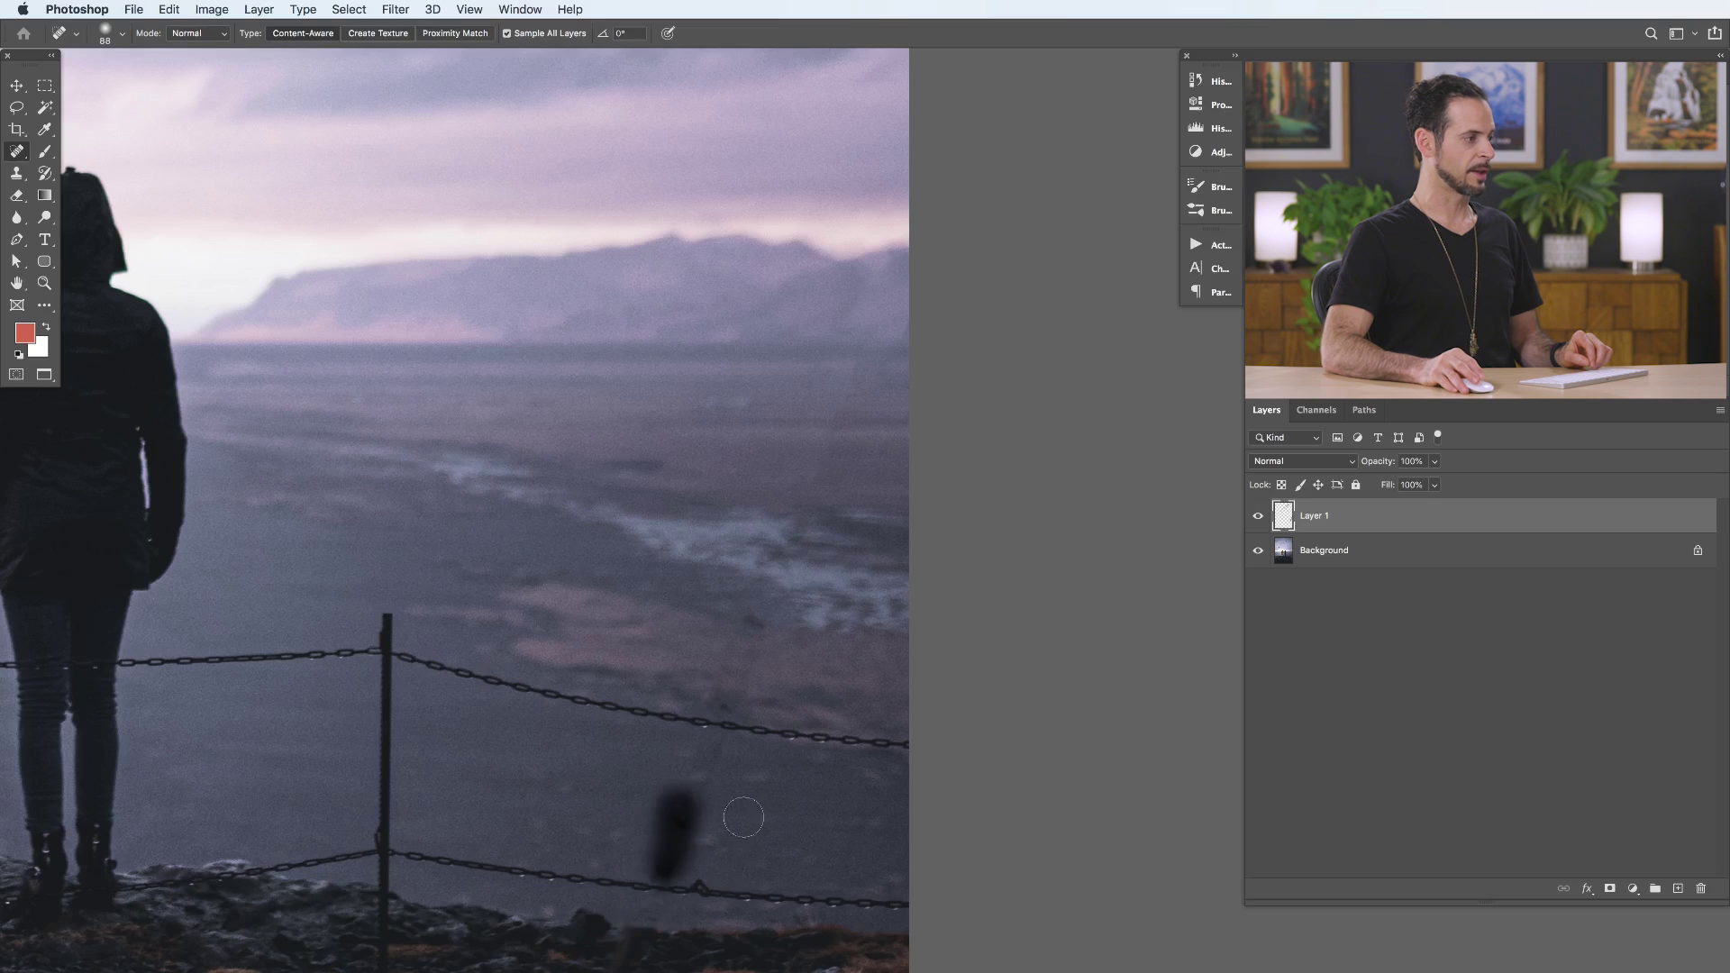
pyautogui.moveTo(731, 701); pyautogui.dragTo(731, 701)
pyautogui.moveTo(755, 625); pyautogui.dragTo(753, 624)
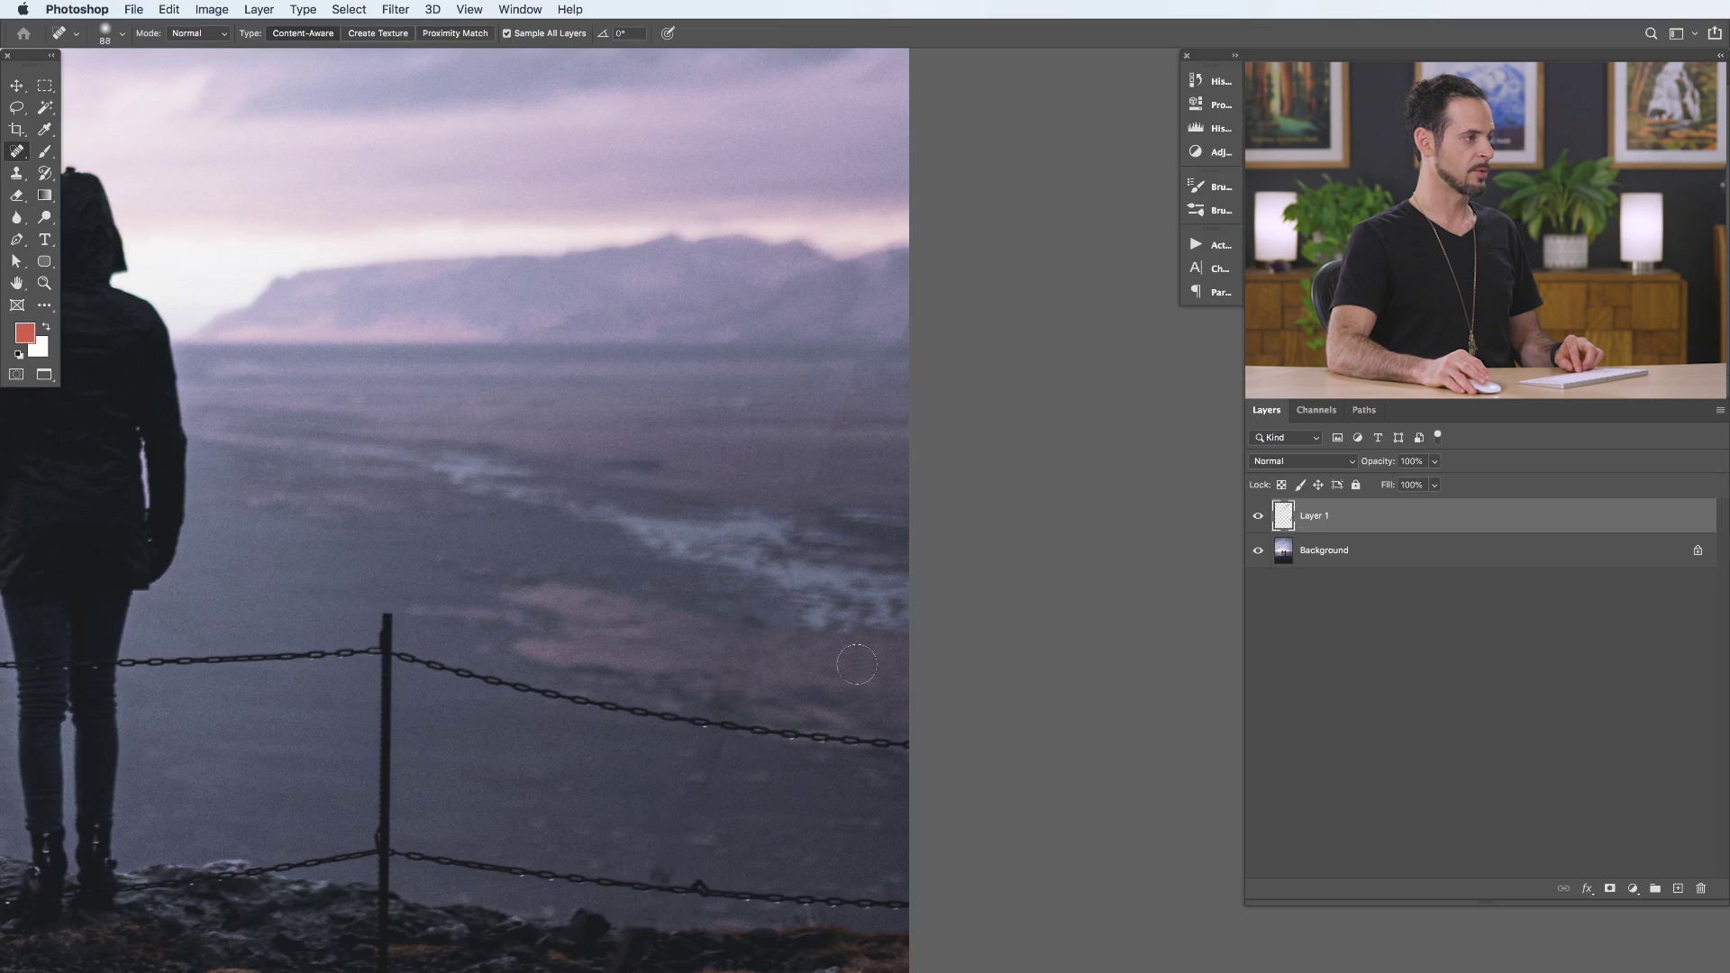
# Step: Heal the pole's trace on the rocky ground and the fence post between the chains
pyautogui.moveTo(800, 766); pyautogui.dragTo(838, 571)
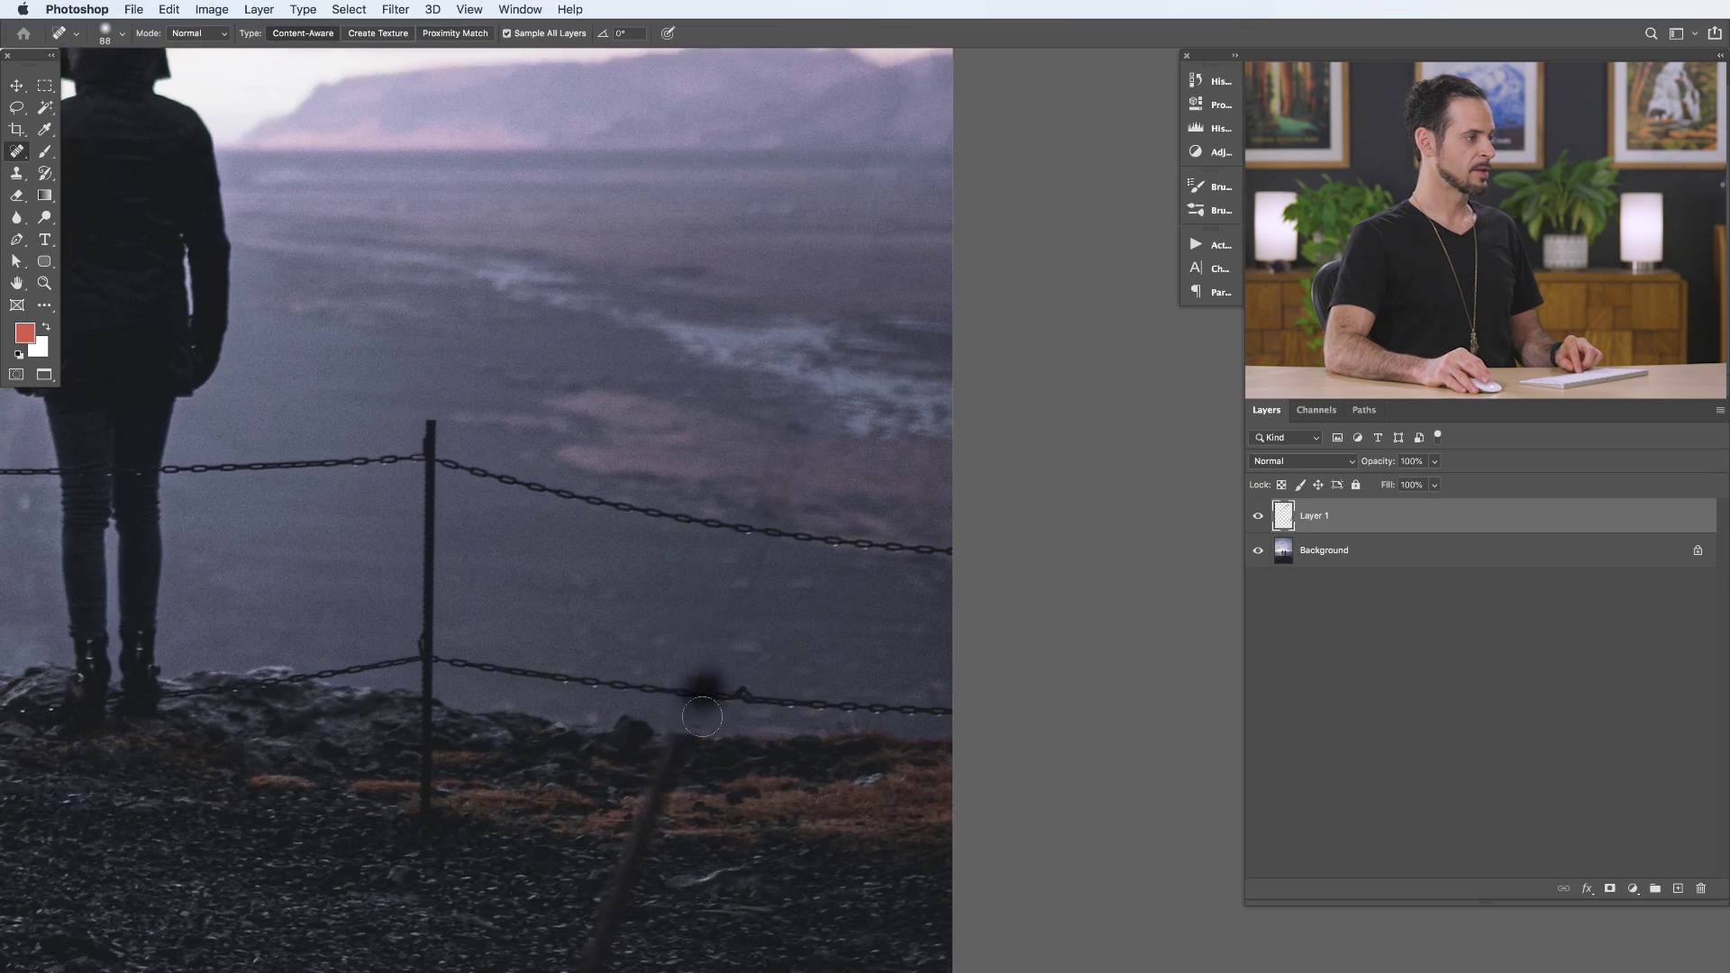
pyautogui.moveTo(698, 768)
pyautogui.mouseDown()
pyautogui.moveTo(781, 592)
pyautogui.moveTo(721, 640)
pyautogui.moveTo(677, 782)
pyautogui.moveTo(776, 647)
pyautogui.mouseUp()
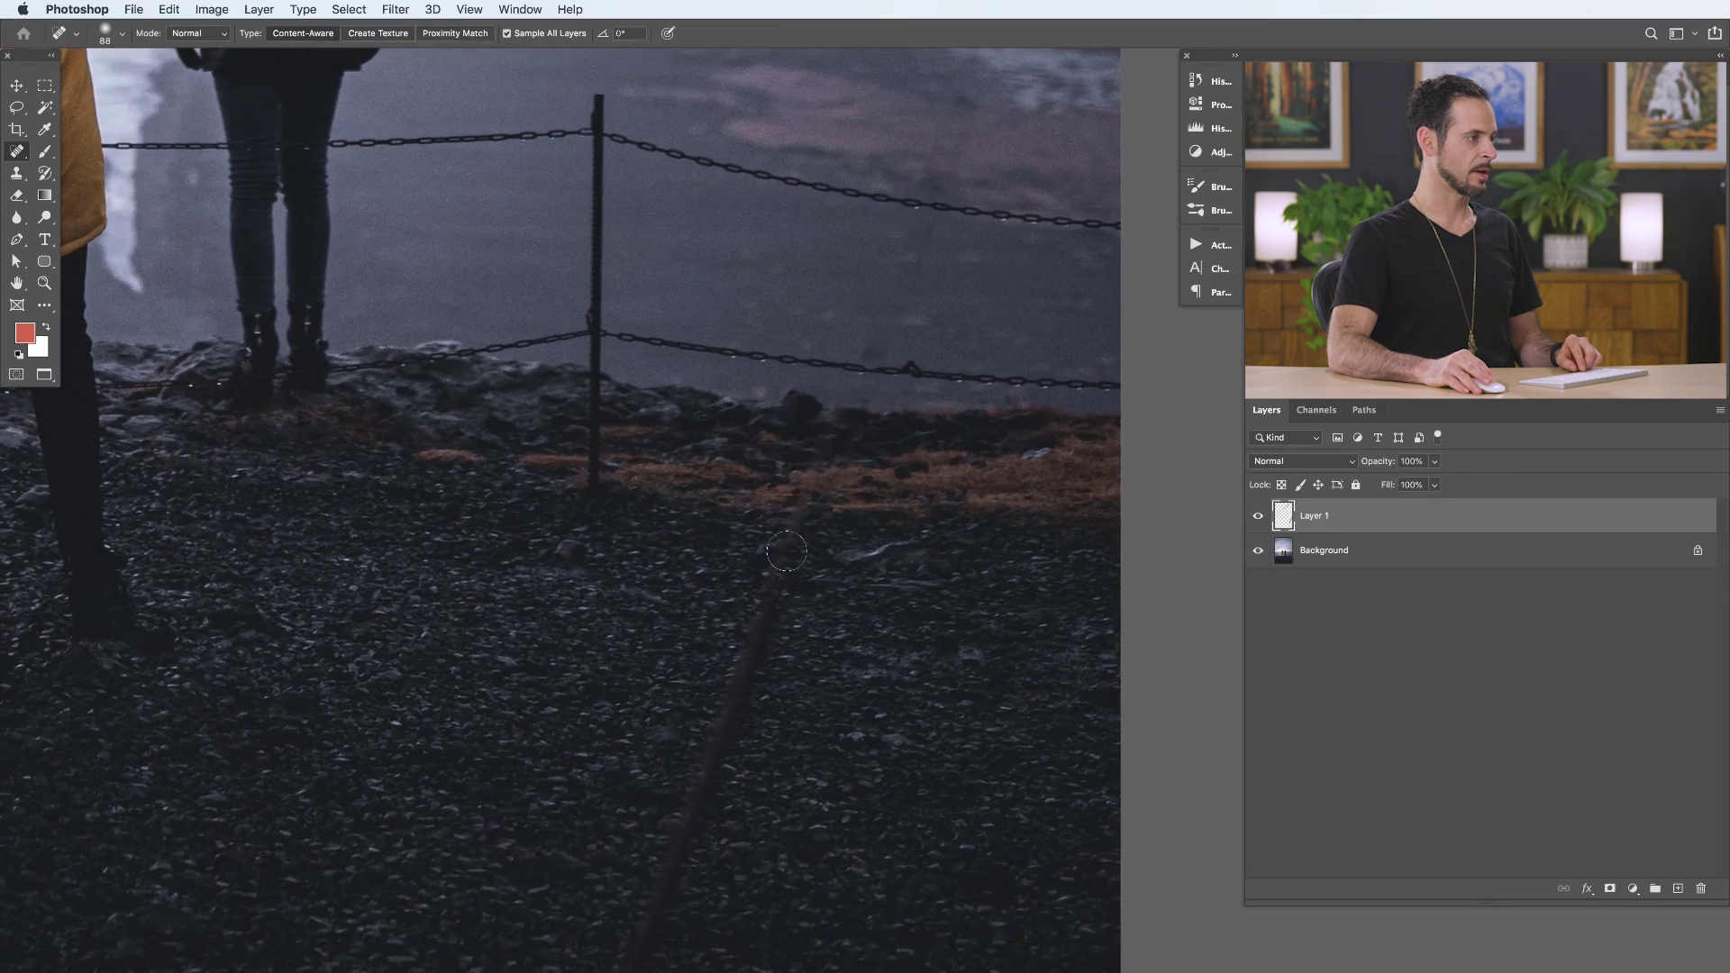
pyautogui.moveTo(789, 540)
pyautogui.mouseDown()
pyautogui.moveTo(828, 487)
pyautogui.moveTo(781, 504)
pyautogui.moveTo(822, 561)
pyautogui.moveTo(771, 570)
pyautogui.moveTo(723, 710)
pyautogui.moveTo(762, 634)
pyautogui.moveTo(672, 830)
pyautogui.moveTo(721, 729)
pyautogui.moveTo(675, 875)
pyautogui.moveTo(710, 772)
pyautogui.moveTo(719, 623)
pyautogui.moveTo(702, 640)
pyautogui.moveTo(724, 652)
pyautogui.moveTo(615, 855)
pyautogui.moveTo(665, 733)
pyautogui.moveTo(631, 926)
pyautogui.moveTo(730, 713)
pyautogui.moveTo(656, 892)
pyautogui.mouseUp()
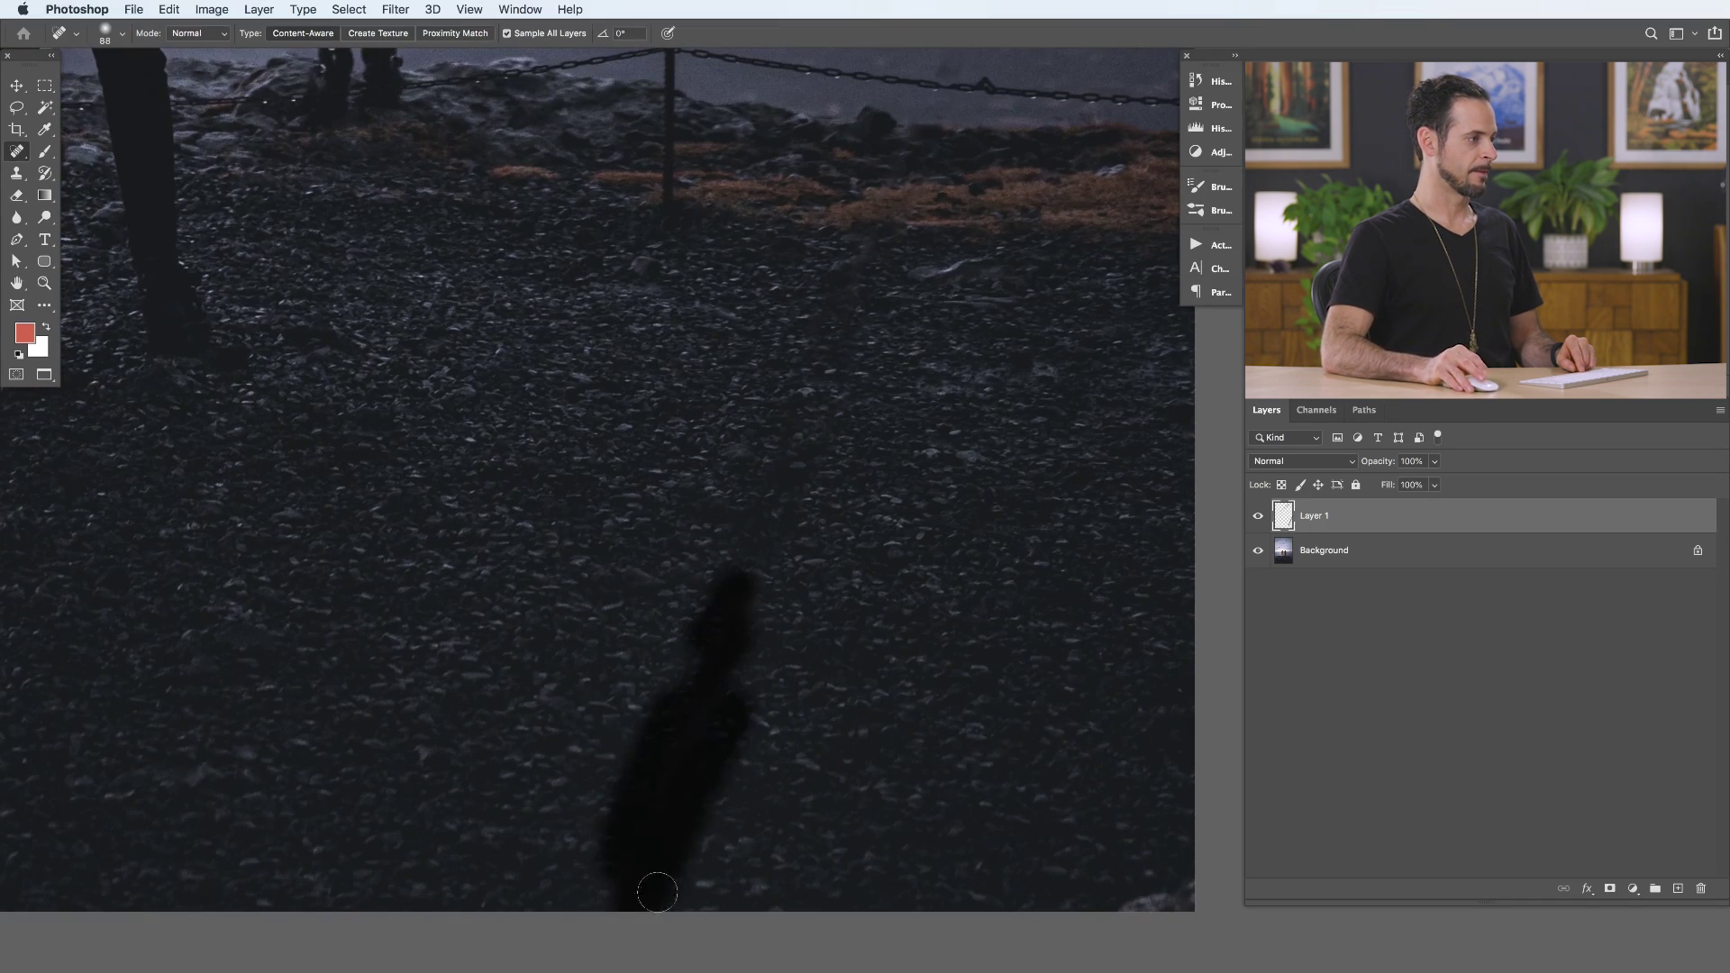
pyautogui.scroll(10, 841, 576)
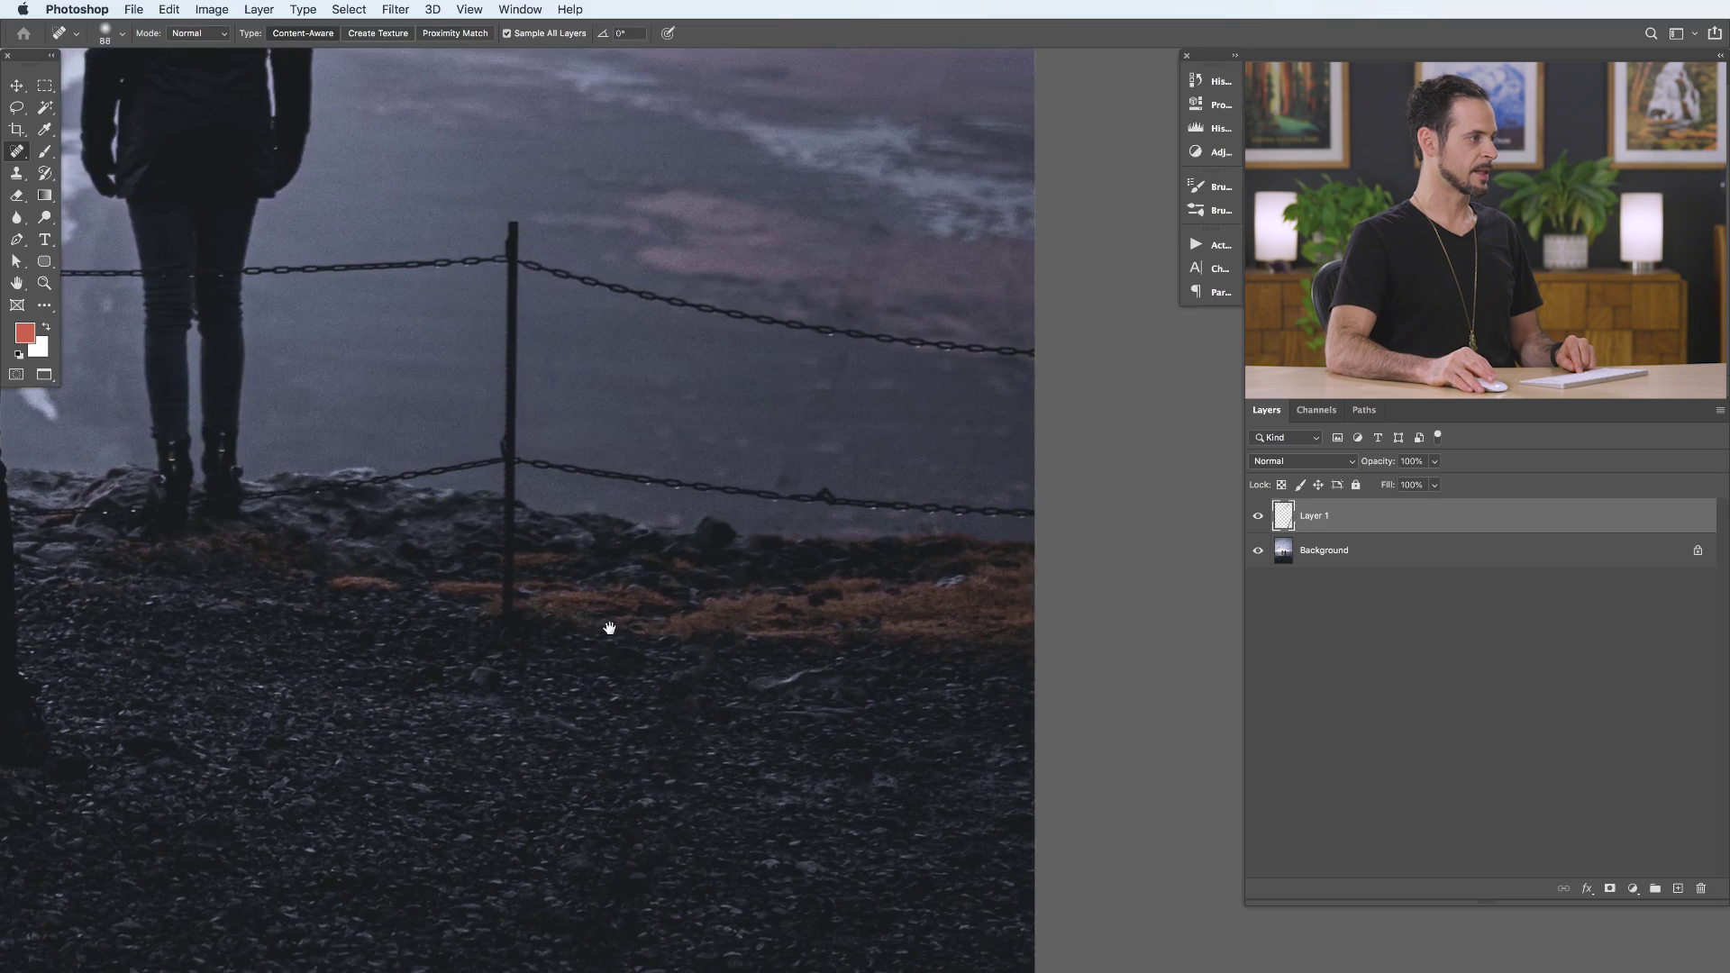
pyautogui.moveTo(518, 702)
pyautogui.mouseDown()
pyautogui.moveTo(535, 320)
pyautogui.moveTo(521, 533)
pyautogui.moveTo(537, 483)
pyautogui.mouseUp()
pyautogui.moveTo(537, 483); pyautogui.dragTo(523, 489)
# Step: Set the healing brush to 67 px and heal away the upper and lower fence chains
pyautogui.moveTo(530, 595); pyautogui.dragTo(531, 600)
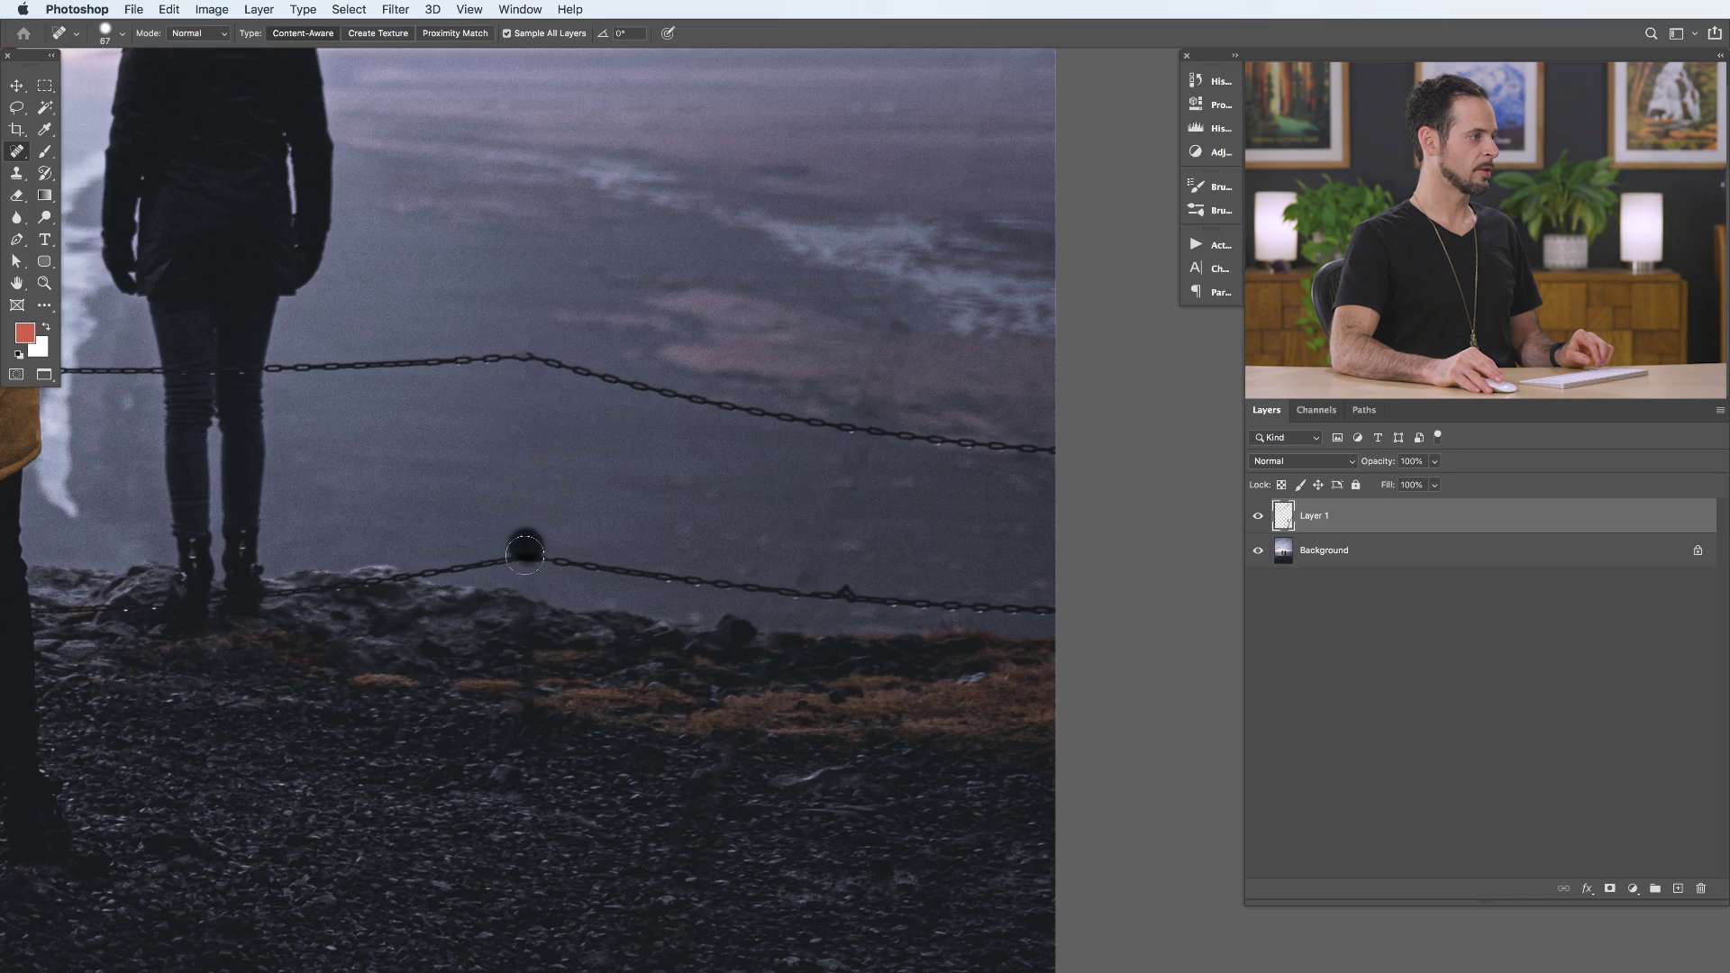
pyautogui.rightClick(550, 443)
pyautogui.click(483, 455)
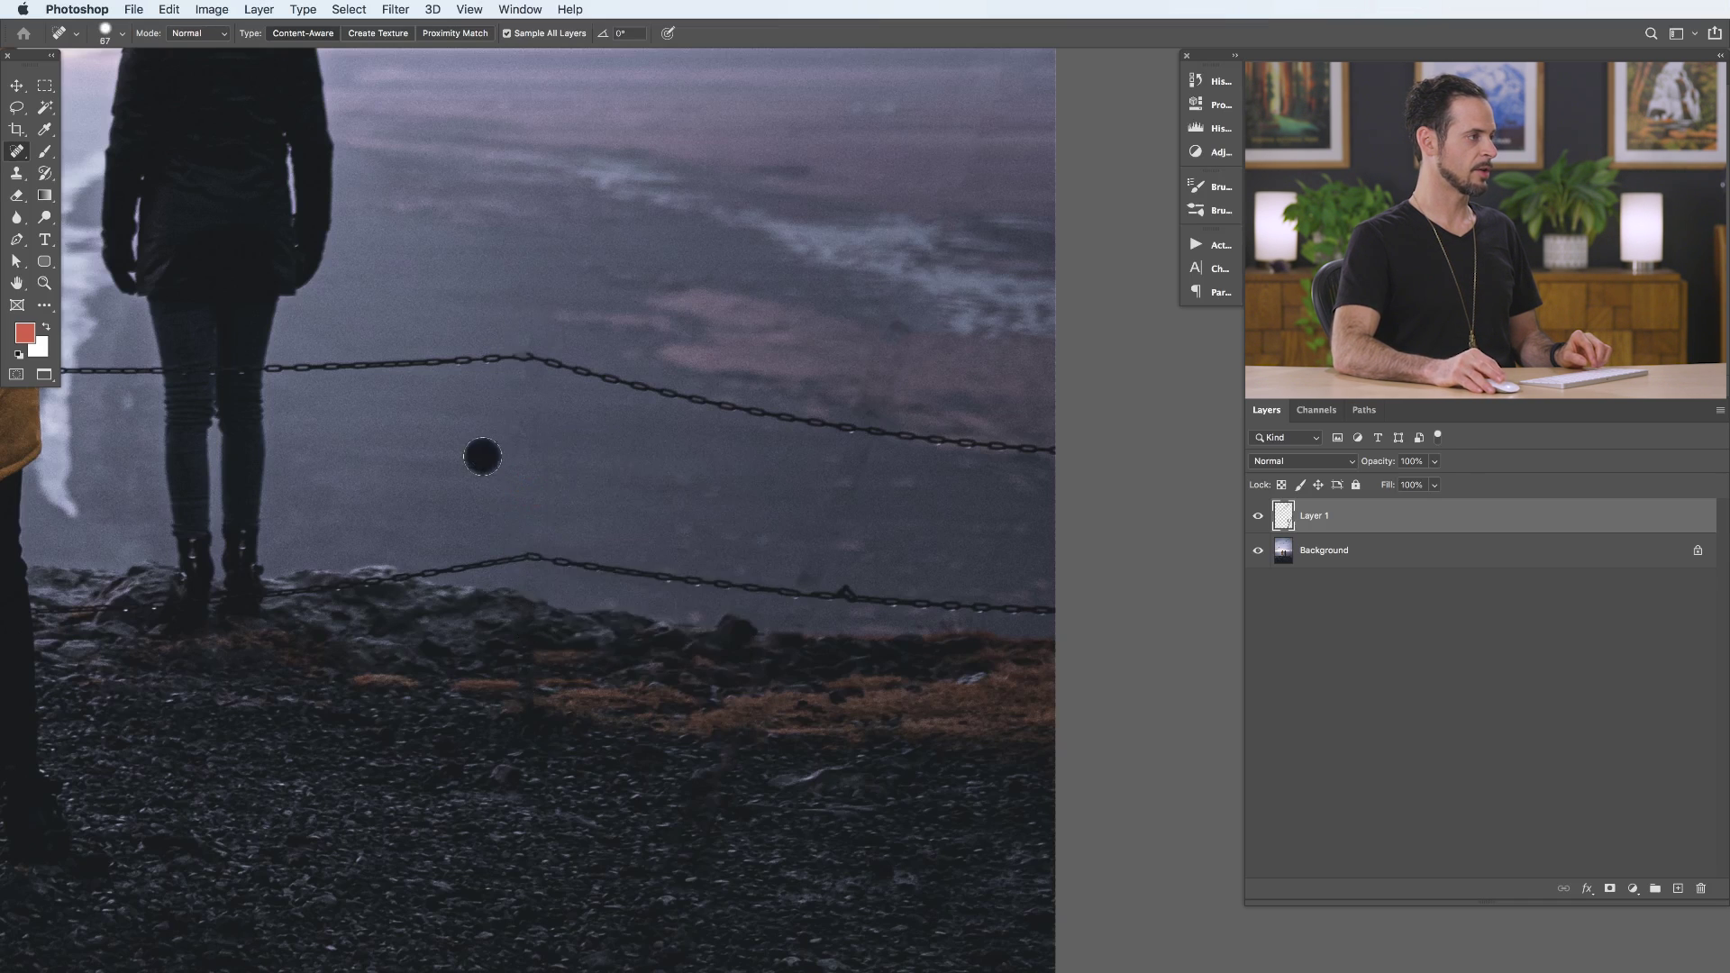
pyautogui.moveTo(517, 345)
pyautogui.mouseDown()
pyautogui.moveTo(720, 403)
pyautogui.moveTo(706, 402)
pyautogui.moveTo(1068, 445)
pyautogui.mouseUp()
pyautogui.moveTo(740, 594)
pyautogui.mouseDown()
pyautogui.moveTo(1102, 607)
pyautogui.moveTo(675, 588)
pyautogui.moveTo(486, 537)
pyautogui.mouseUp()
pyautogui.click(821, 570)
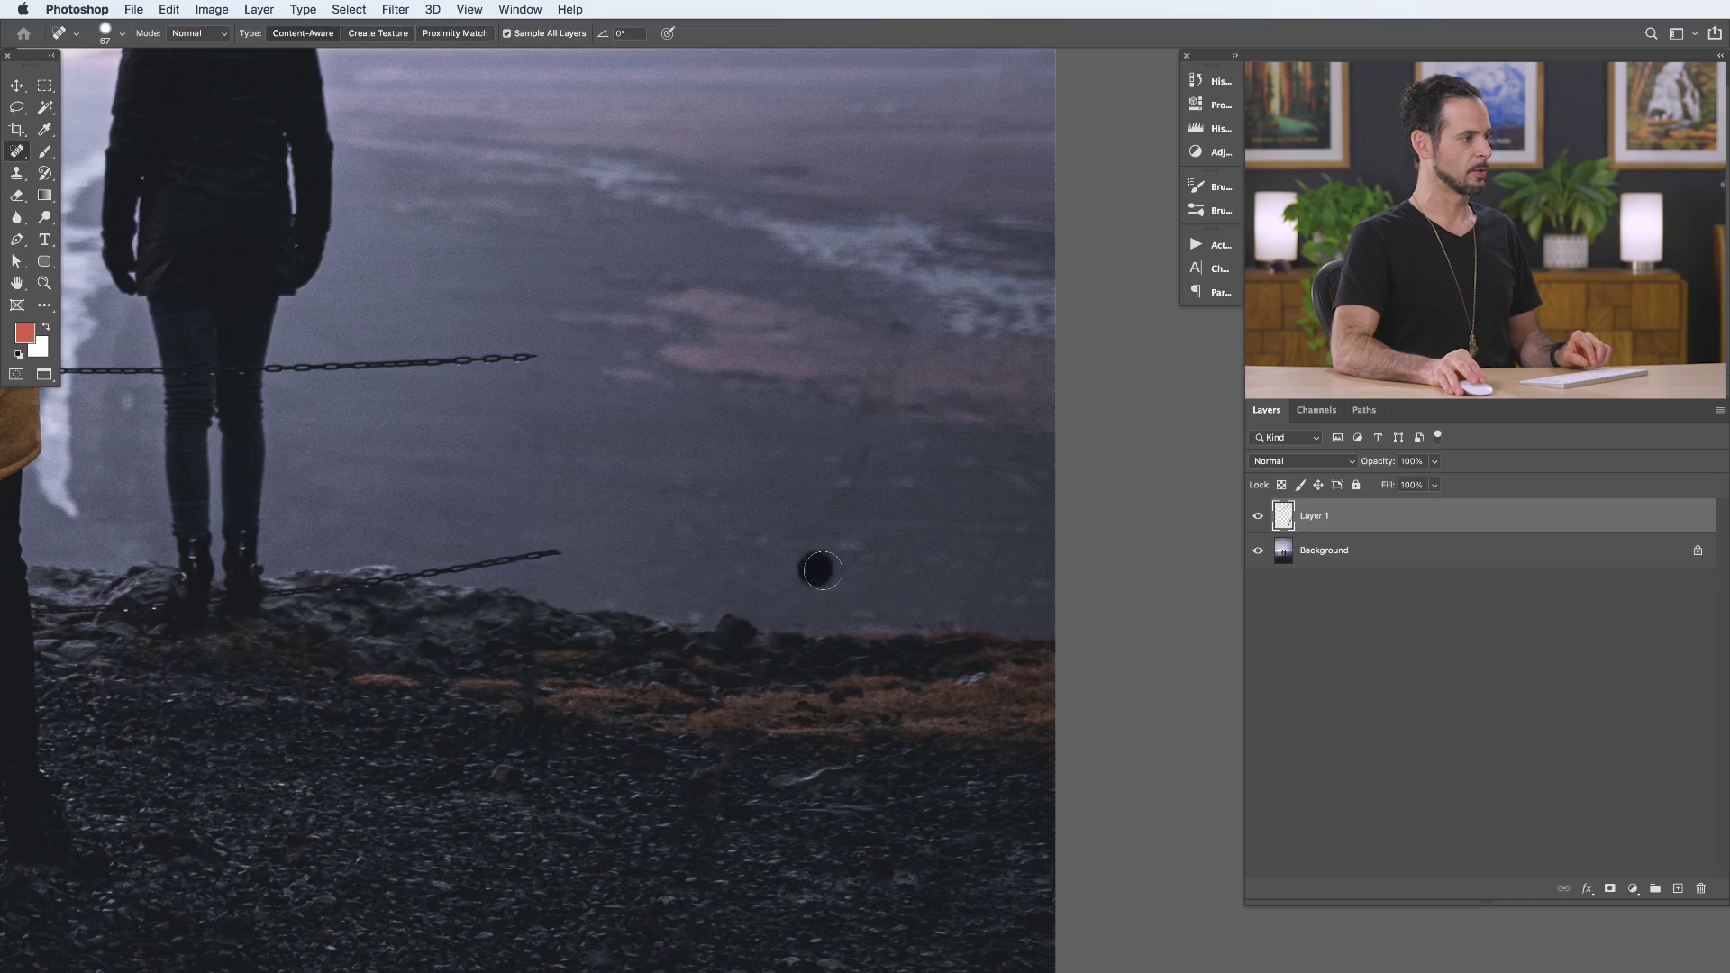
pyautogui.moveTo(821, 569); pyautogui.dragTo(854, 576)
# Step: Heal the leftover chain sections and smooth the area around the pink patch
pyautogui.moveTo(793, 487); pyautogui.dragTo(905, 478)
pyautogui.moveTo(807, 446)
pyautogui.mouseDown()
pyautogui.moveTo(870, 431)
pyautogui.moveTo(927, 386)
pyautogui.mouseUp()
pyautogui.moveTo(874, 451); pyautogui.dragTo(809, 574)
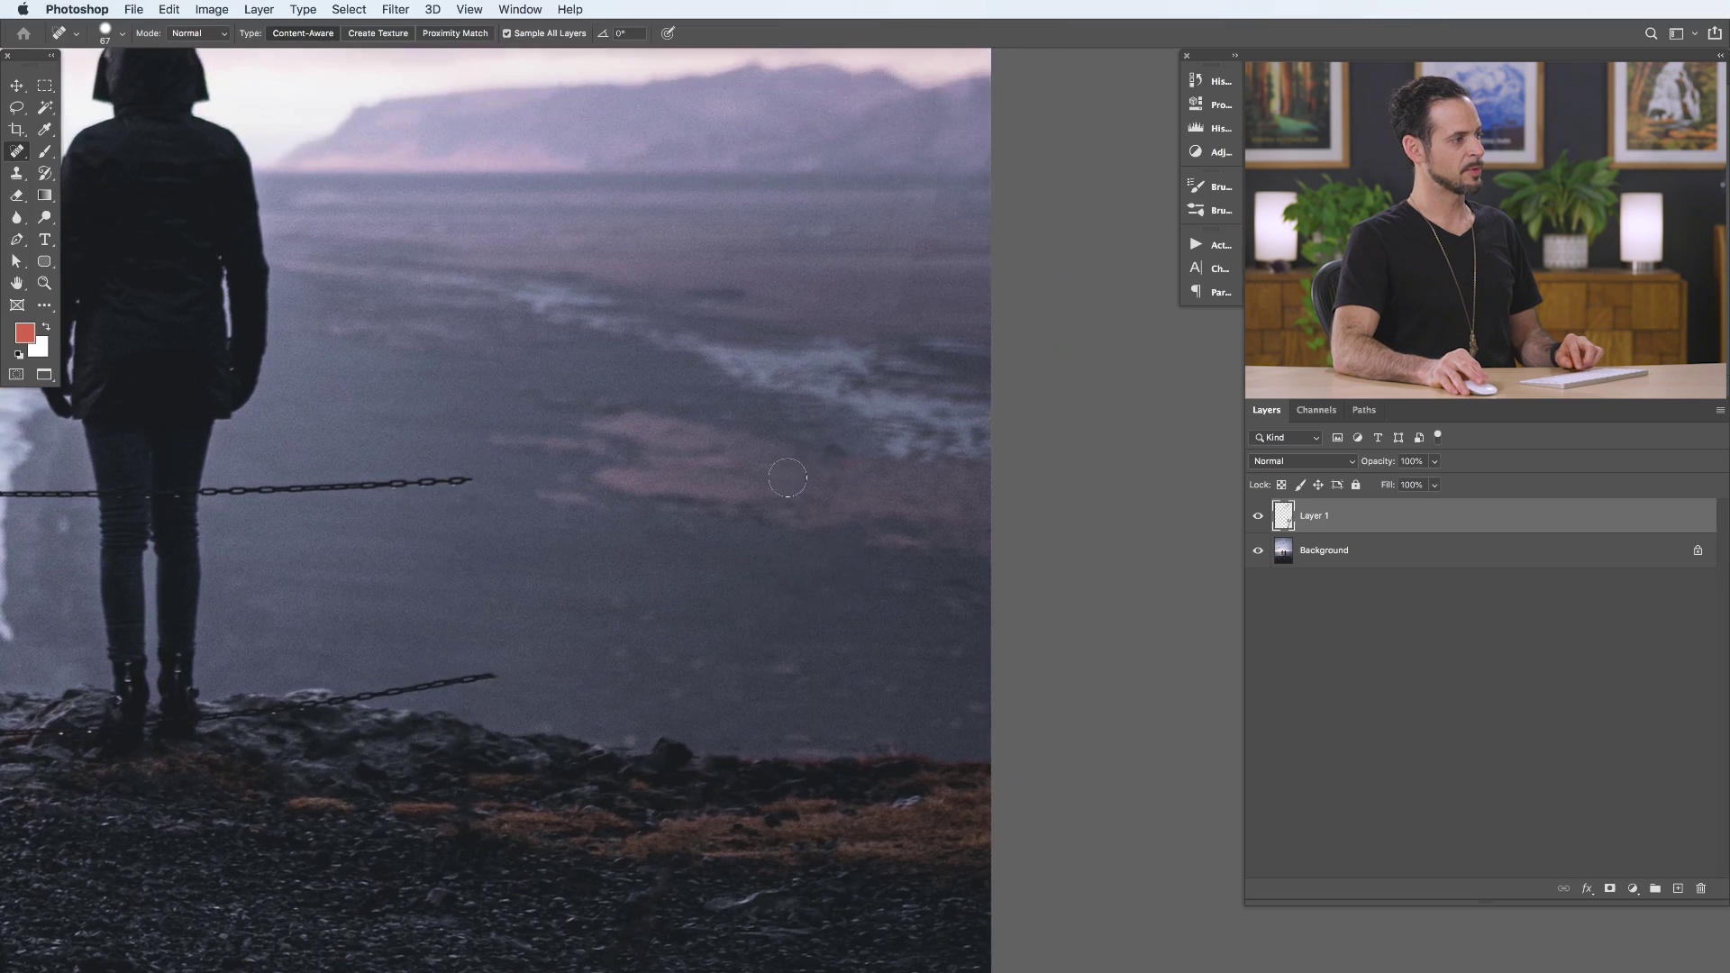
pyautogui.moveTo(787, 478); pyautogui.dragTo(905, 475)
pyautogui.moveTo(793, 494); pyautogui.dragTo(887, 494)
pyautogui.moveTo(776, 494)
pyautogui.mouseDown()
pyautogui.moveTo(847, 487)
pyautogui.moveTo(874, 450)
pyautogui.mouseUp()
# Step: Heal away the power lines crossing the sea and near the distant cliffs
pyautogui.moveTo(842, 335); pyautogui.dragTo(883, 324)
pyautogui.moveTo(846, 289); pyautogui.dragTo(936, 293)
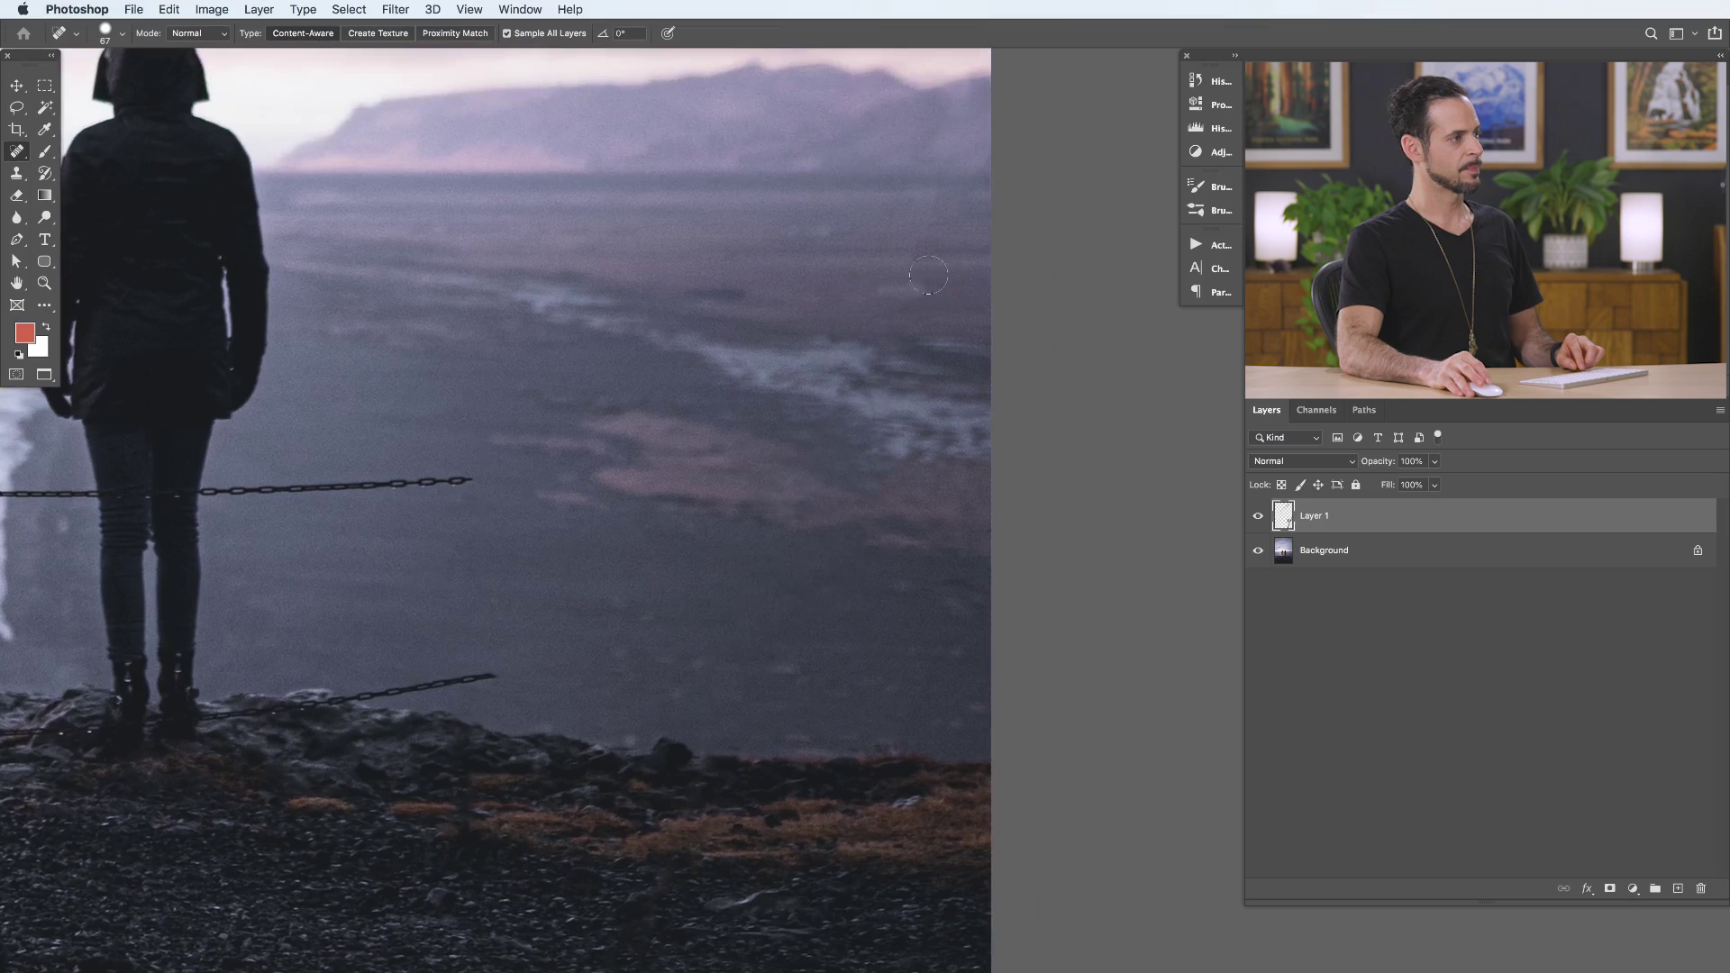
pyautogui.moveTo(870, 213)
pyautogui.mouseDown()
pyautogui.moveTo(981, 213)
pyautogui.moveTo(981, 187)
pyautogui.mouseUp()
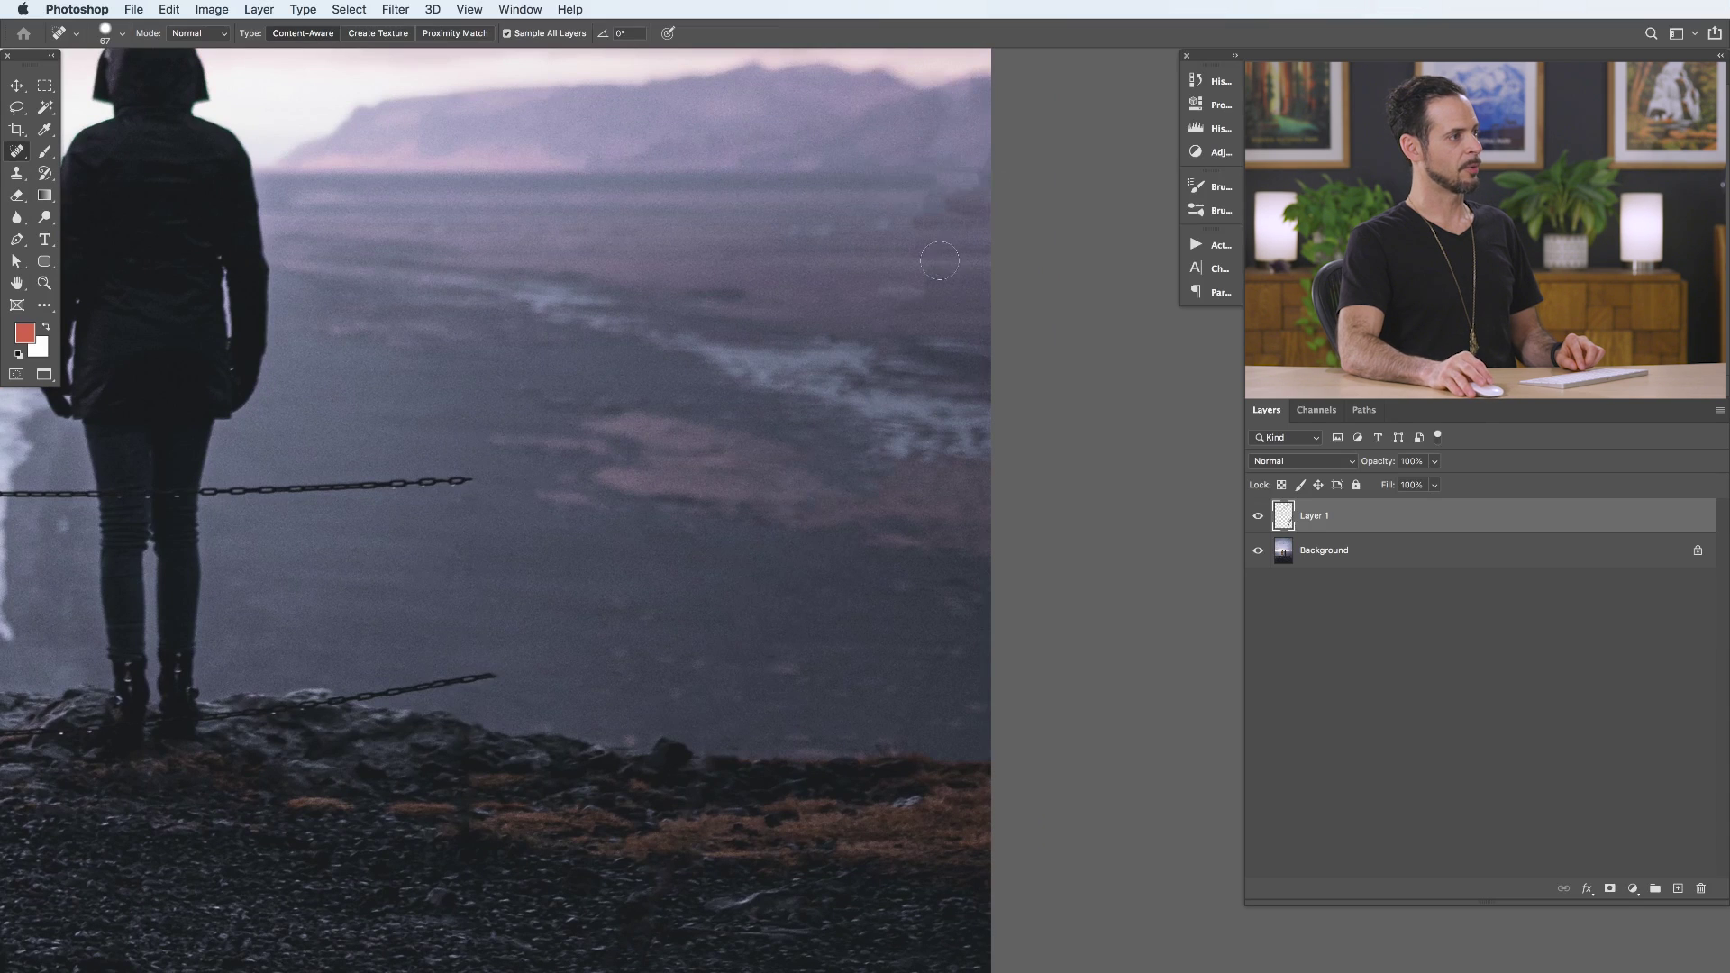
pyautogui.moveTo(939, 260); pyautogui.dragTo(982, 270)
pyautogui.moveTo(901, 216); pyautogui.dragTo(977, 213)
pyautogui.moveTo(940, 189); pyautogui.dragTo(987, 200)
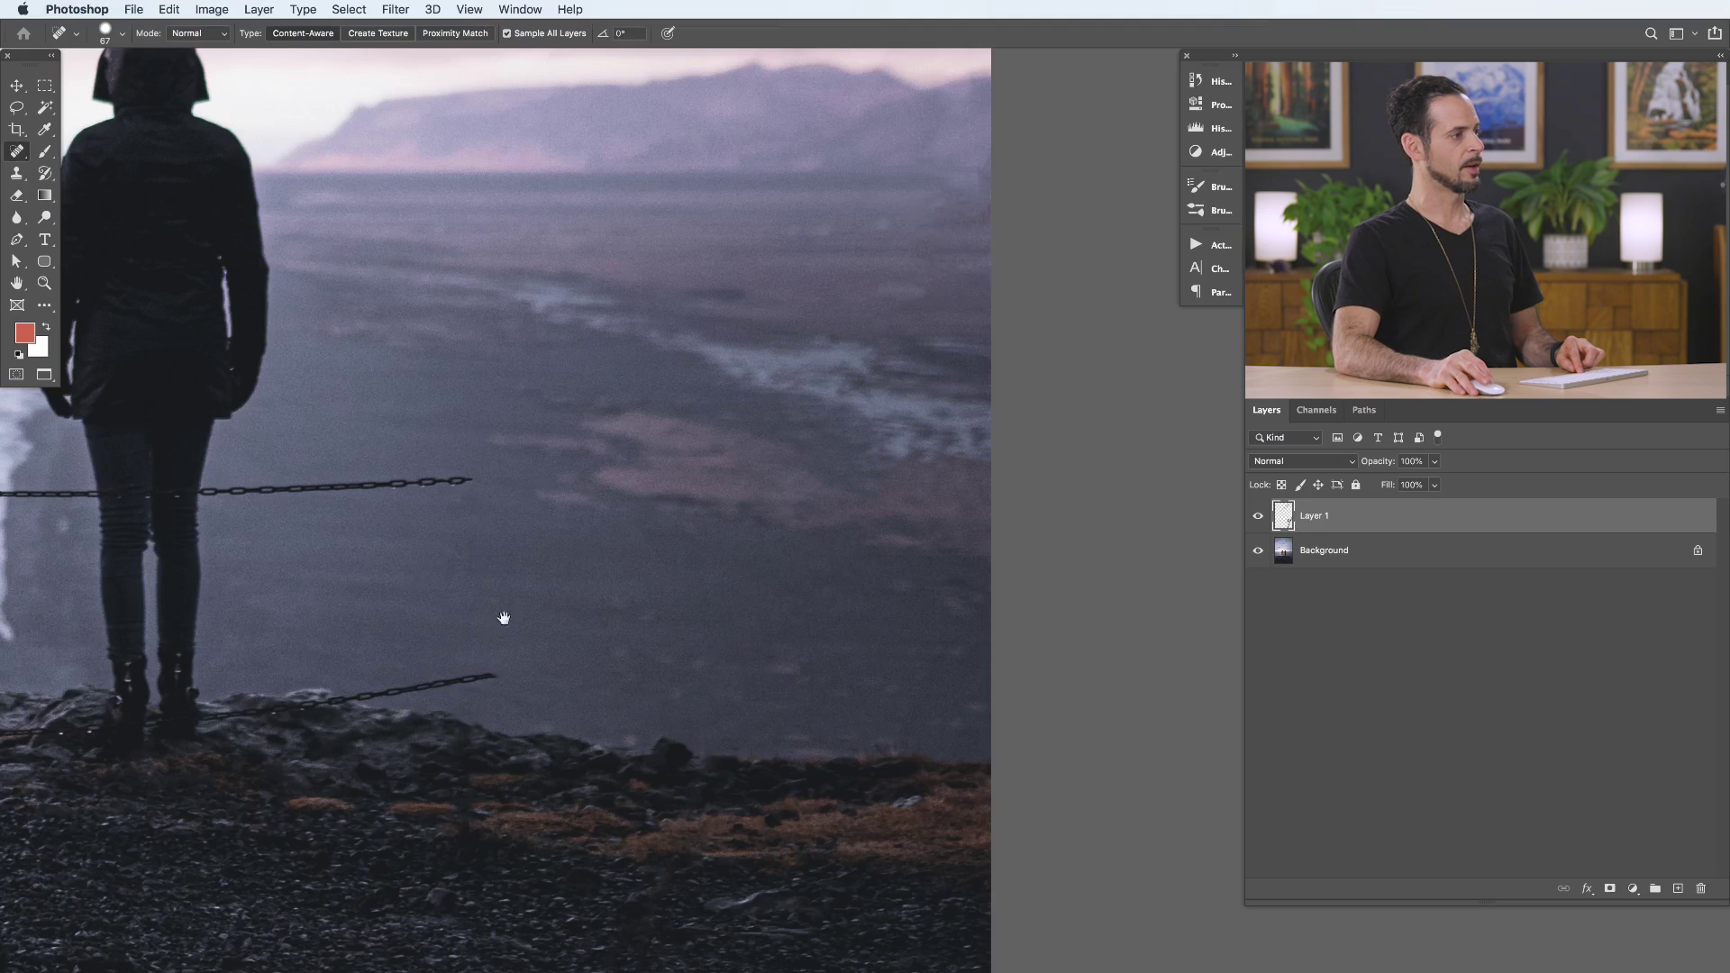
pyautogui.hscroll(-5, 718, 676)
# Step: Heal the chain stretches by the boots, behind the legs, across the leg and over the rocks
pyautogui.moveTo(744, 496)
pyautogui.mouseDown()
pyautogui.moveTo(489, 507)
pyautogui.moveTo(554, 518)
pyautogui.mouseUp()
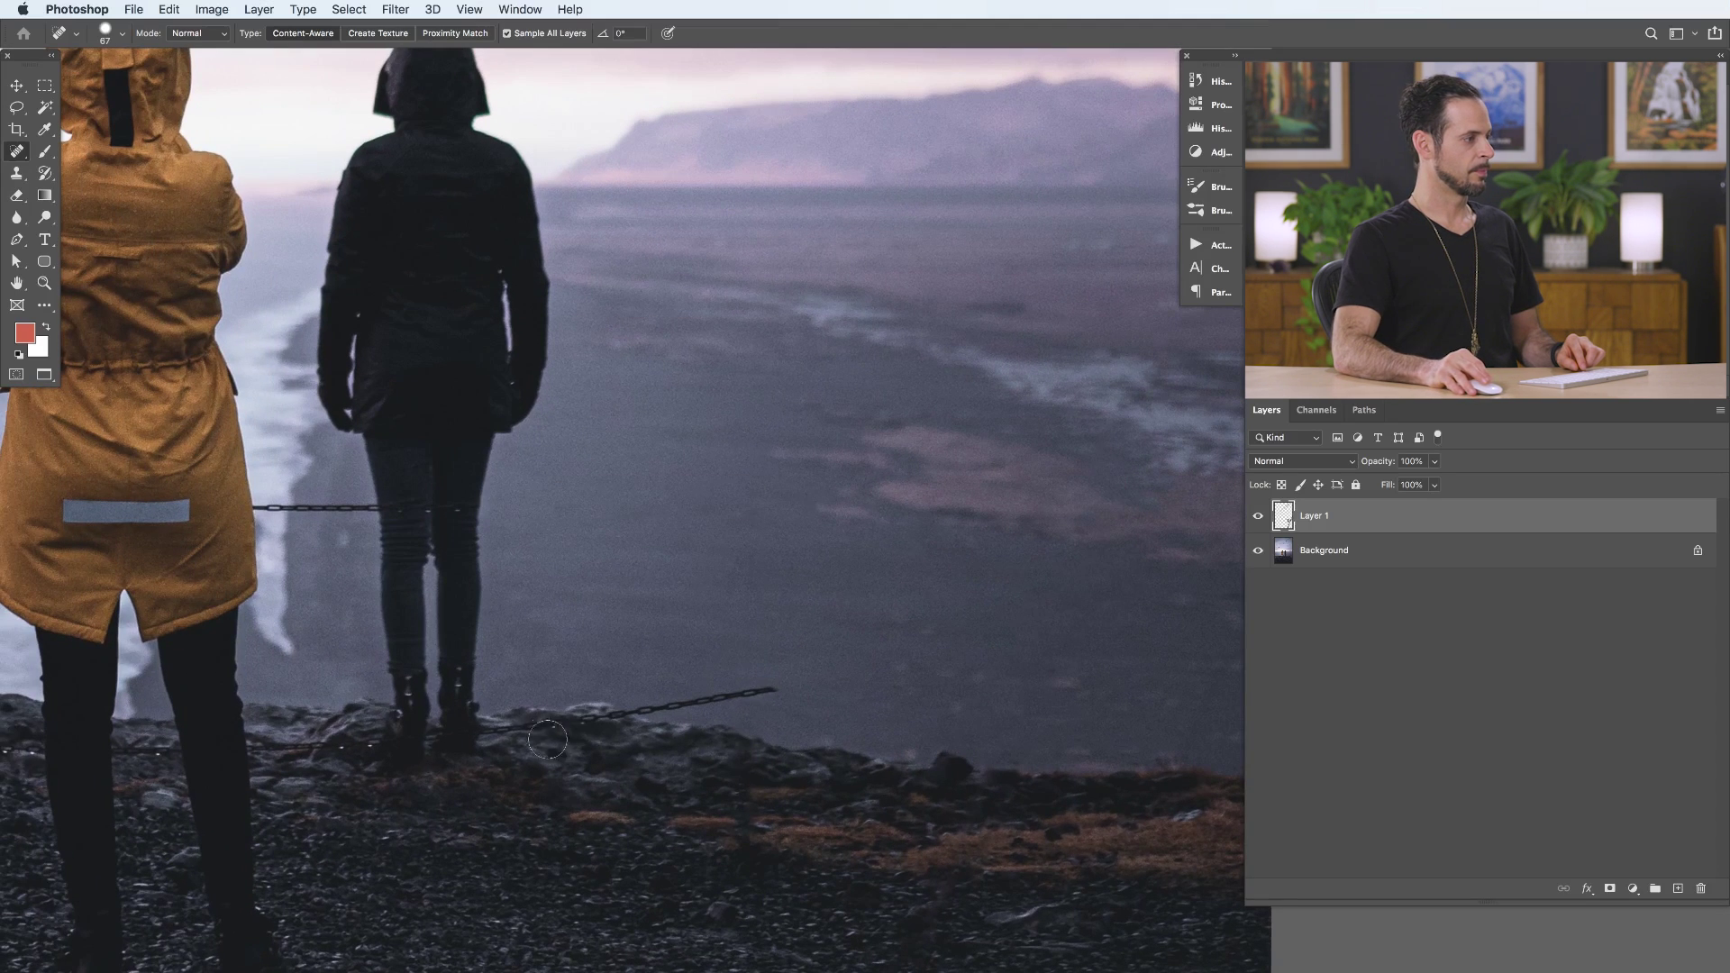
pyautogui.moveTo(523, 733)
pyautogui.mouseDown()
pyautogui.moveTo(599, 708)
pyautogui.moveTo(554, 708)
pyautogui.moveTo(780, 682)
pyautogui.mouseUp()
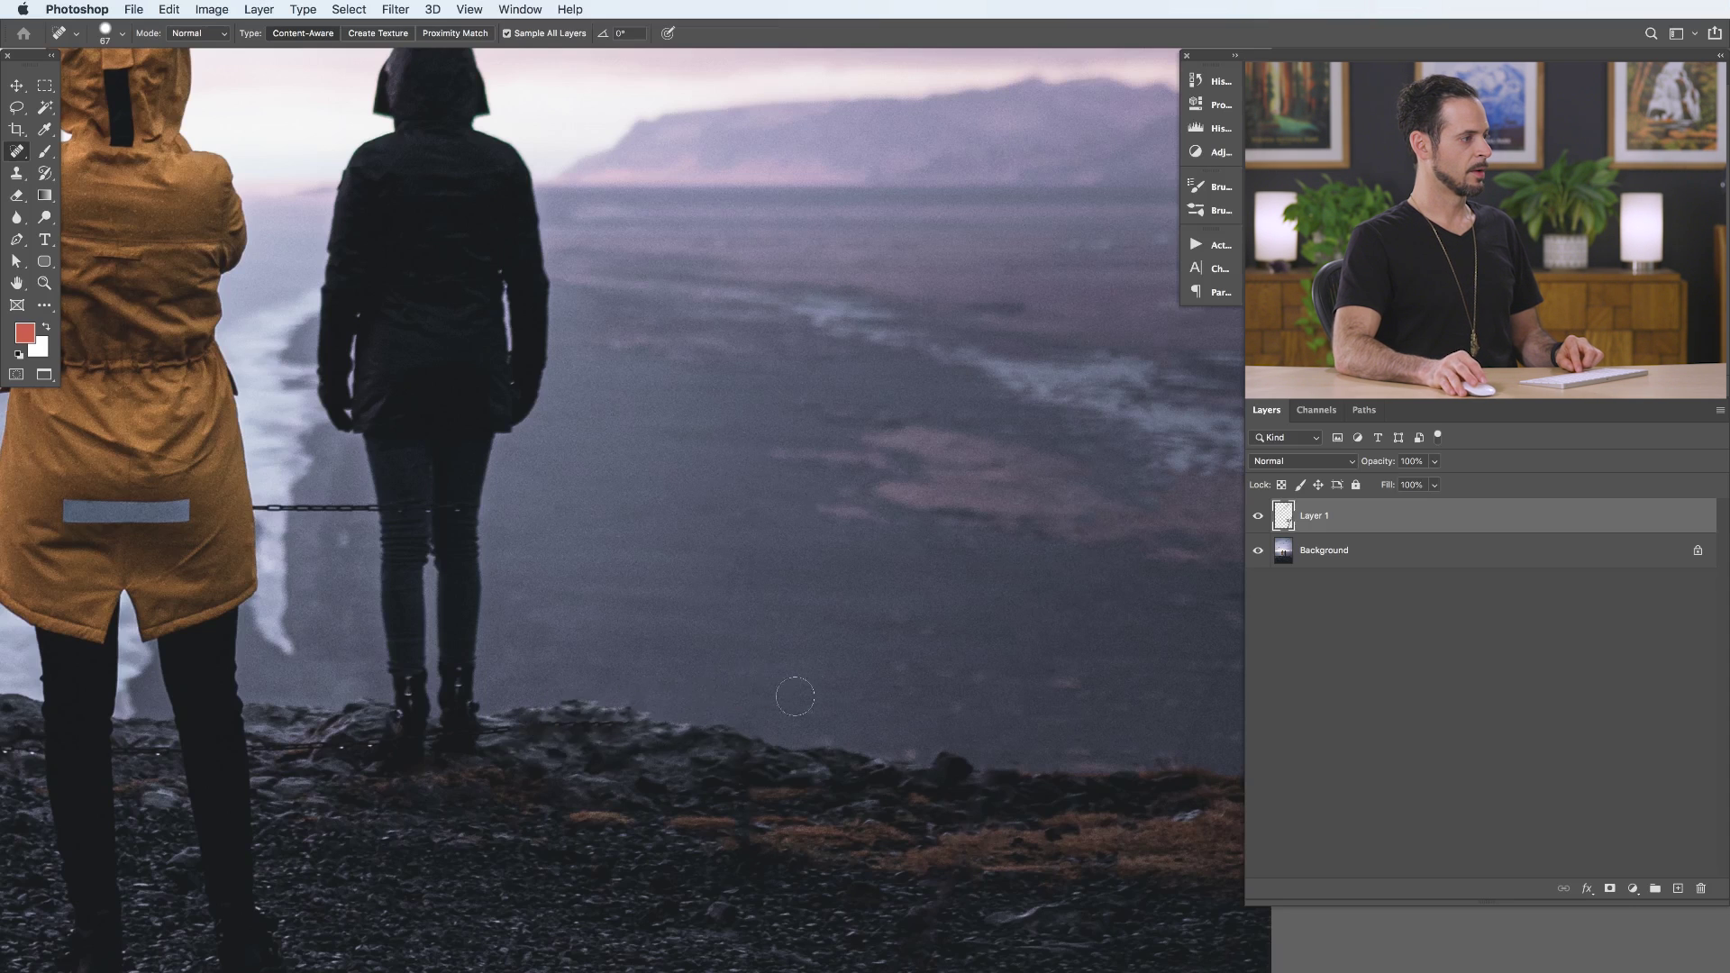
pyautogui.moveTo(795, 696)
pyautogui.mouseDown()
pyautogui.moveTo(739, 768)
pyautogui.moveTo(632, 511)
pyautogui.moveTo(754, 510)
pyautogui.mouseUp()
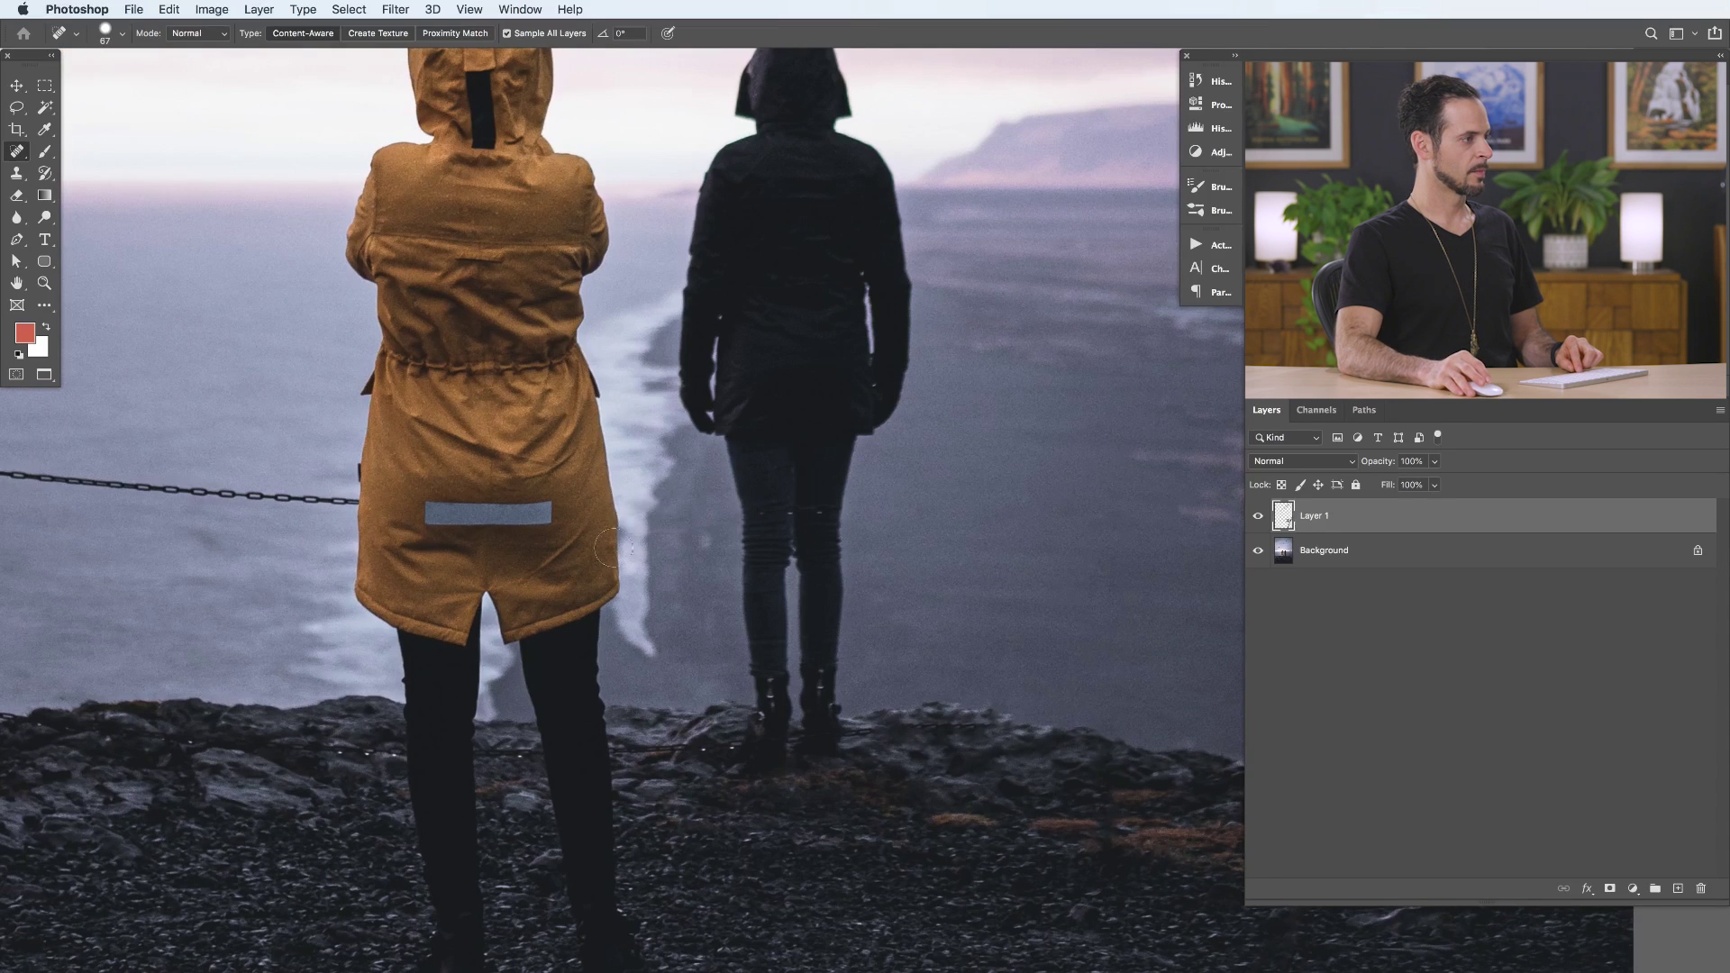
pyautogui.moveTo(397, 509)
pyautogui.mouseDown()
pyautogui.moveTo(996, 561)
pyautogui.moveTo(176, 471)
pyautogui.mouseUp()
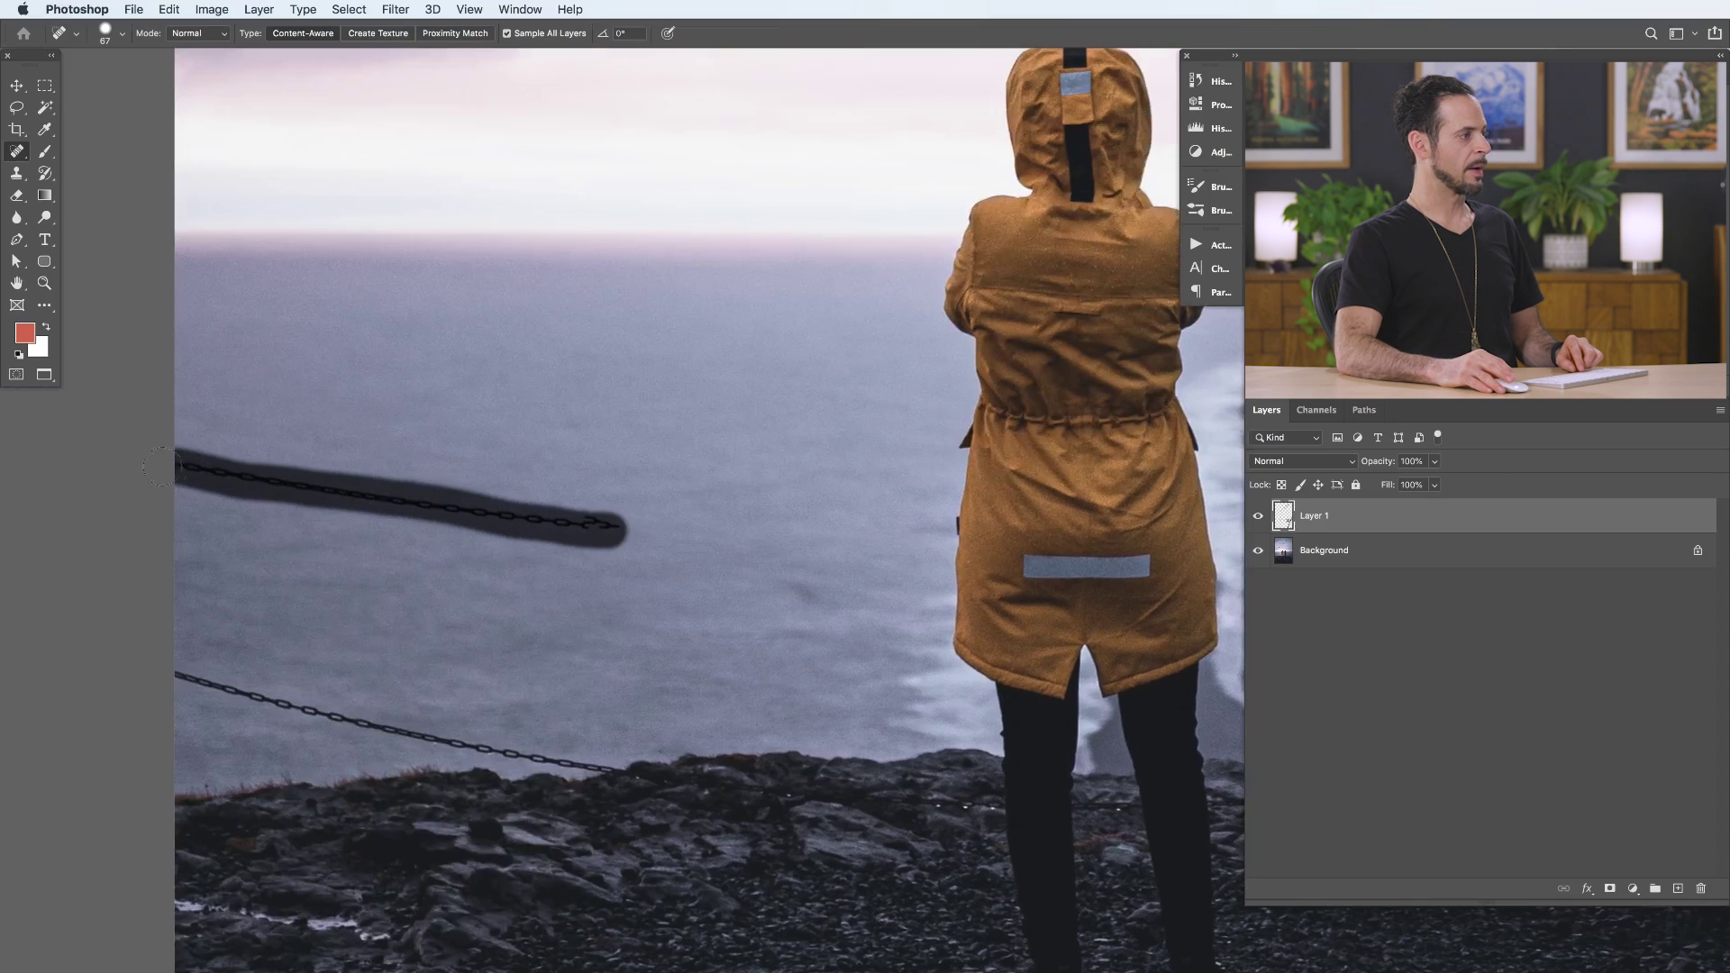
pyautogui.moveTo(613, 767); pyautogui.dragTo(178, 678)
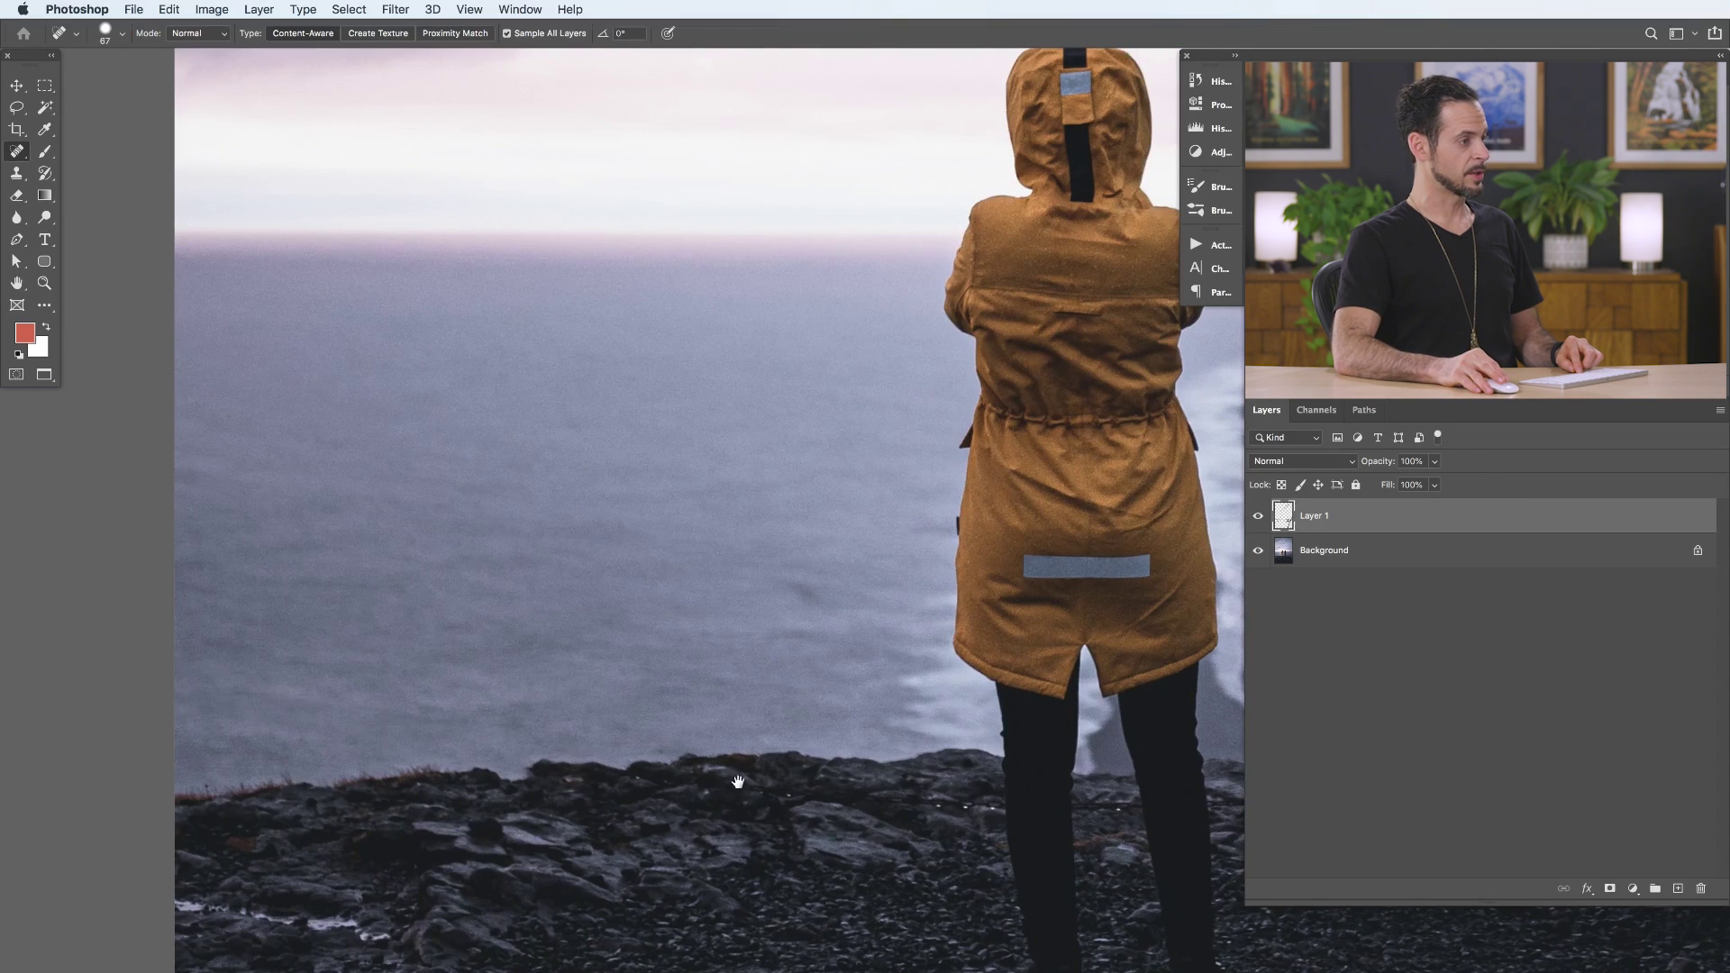
pyautogui.moveTo(738, 781); pyautogui.dragTo(490, 672)
pyautogui.moveTo(672, 696); pyautogui.dragTo(892, 696)
pyautogui.moveTo(1019, 695); pyautogui.dragTo(1094, 696)
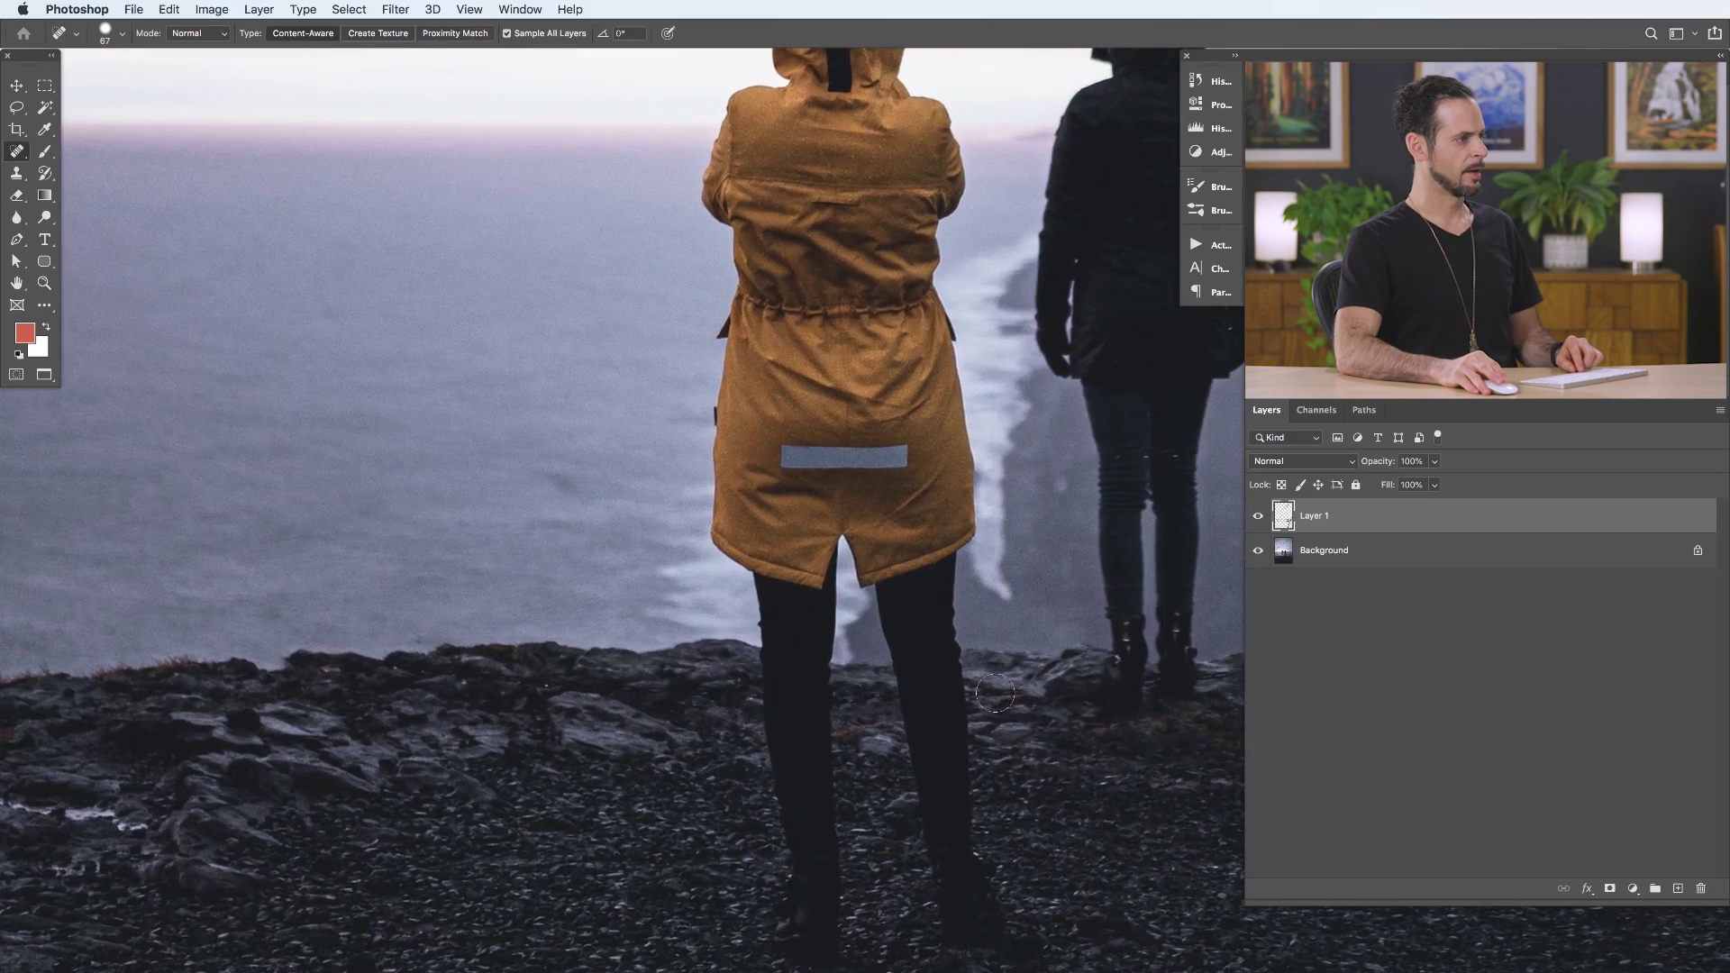
# Step: Heal the grey reflective strip on the orange coat's back and dab out leftover marks
pyautogui.scroll(3, 864, 545)
pyautogui.hscroll(2, 865, 545)
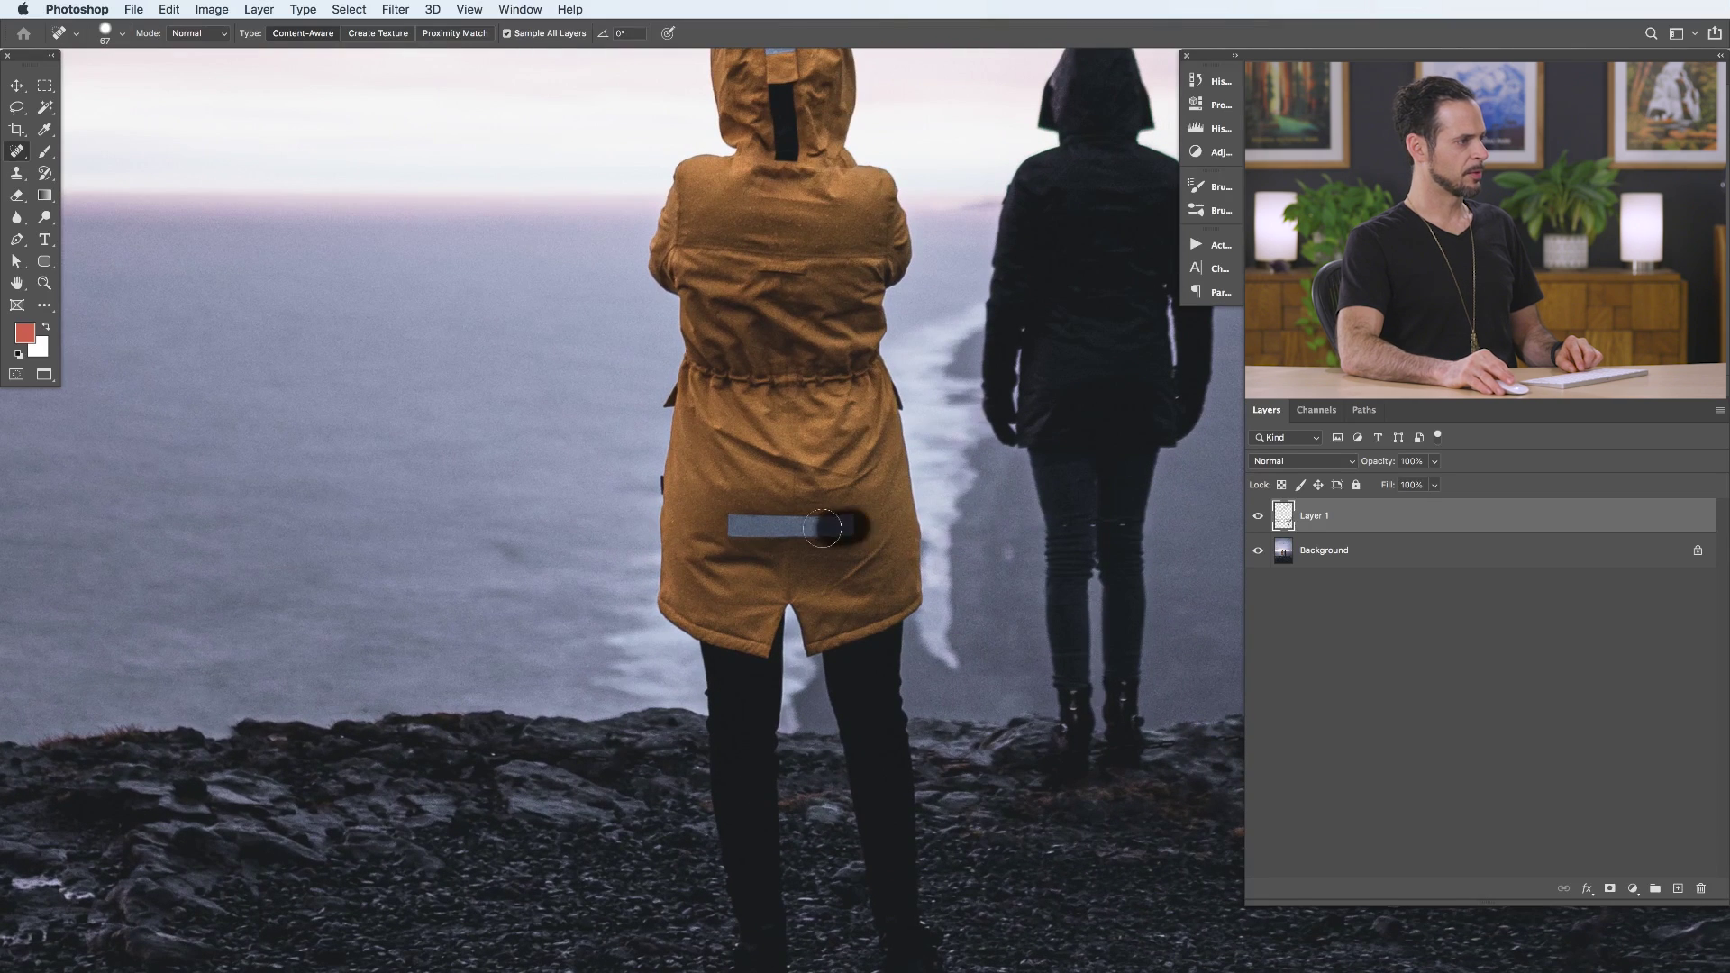
pyautogui.moveTo(822, 528)
pyautogui.mouseDown()
pyautogui.moveTo(728, 527)
pyautogui.moveTo(744, 526)
pyautogui.mouseUp()
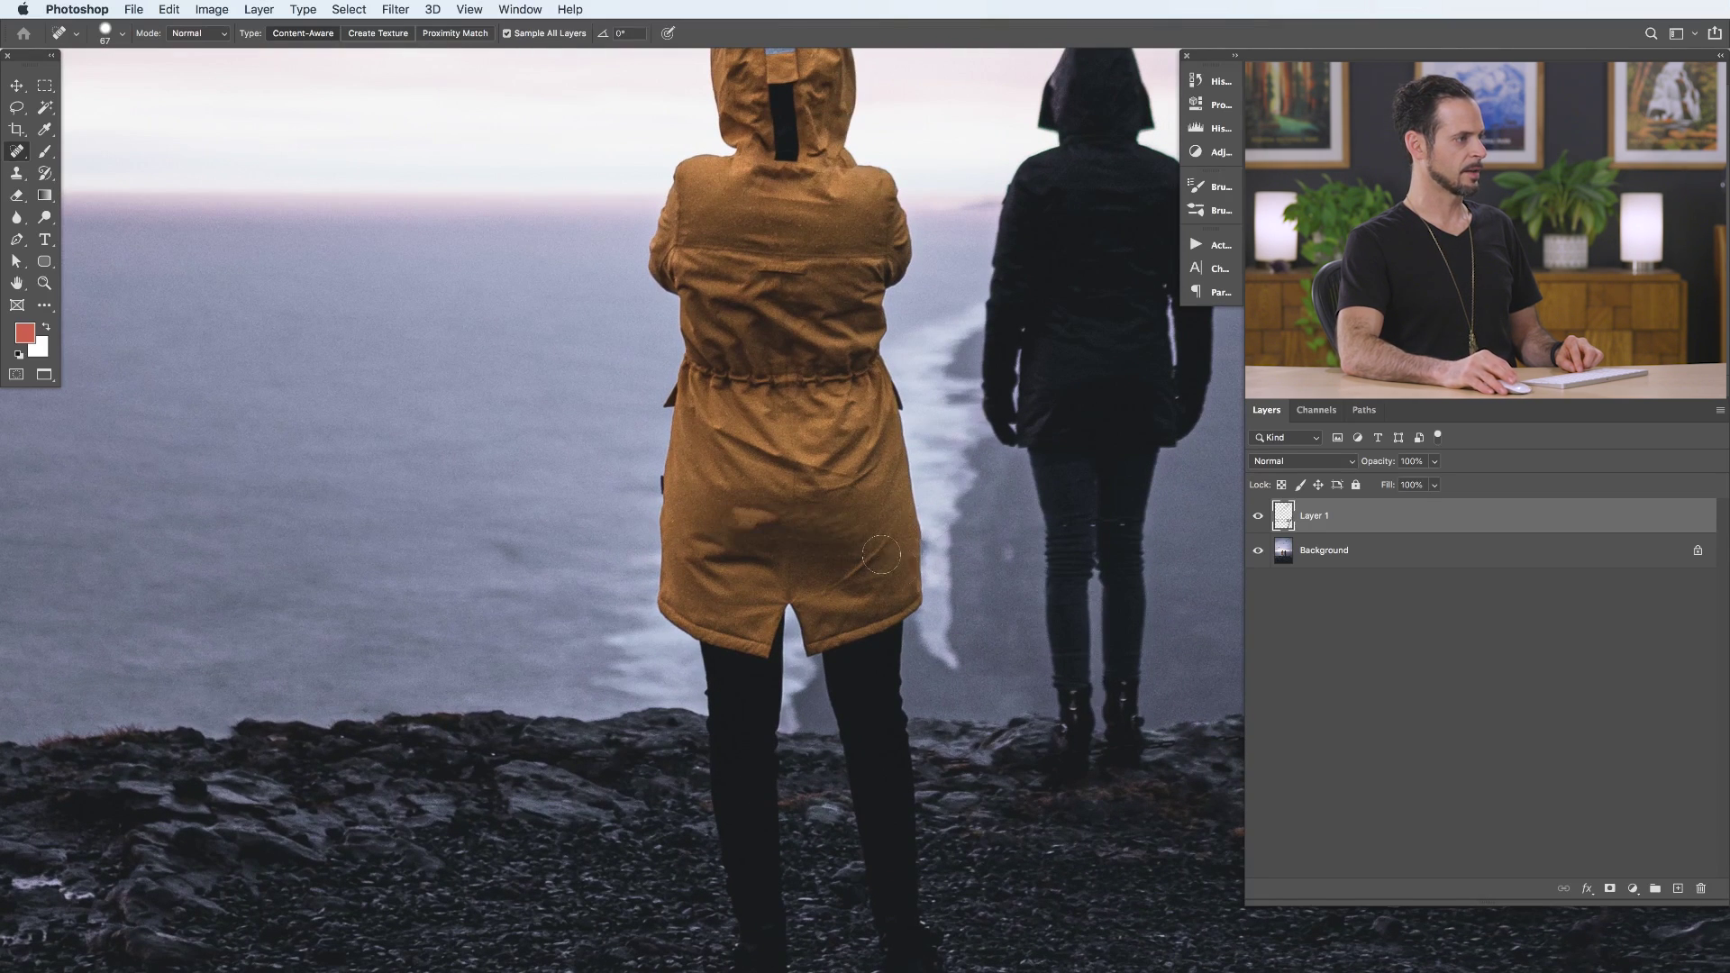
pyautogui.click(817, 525)
pyautogui.click(744, 520)
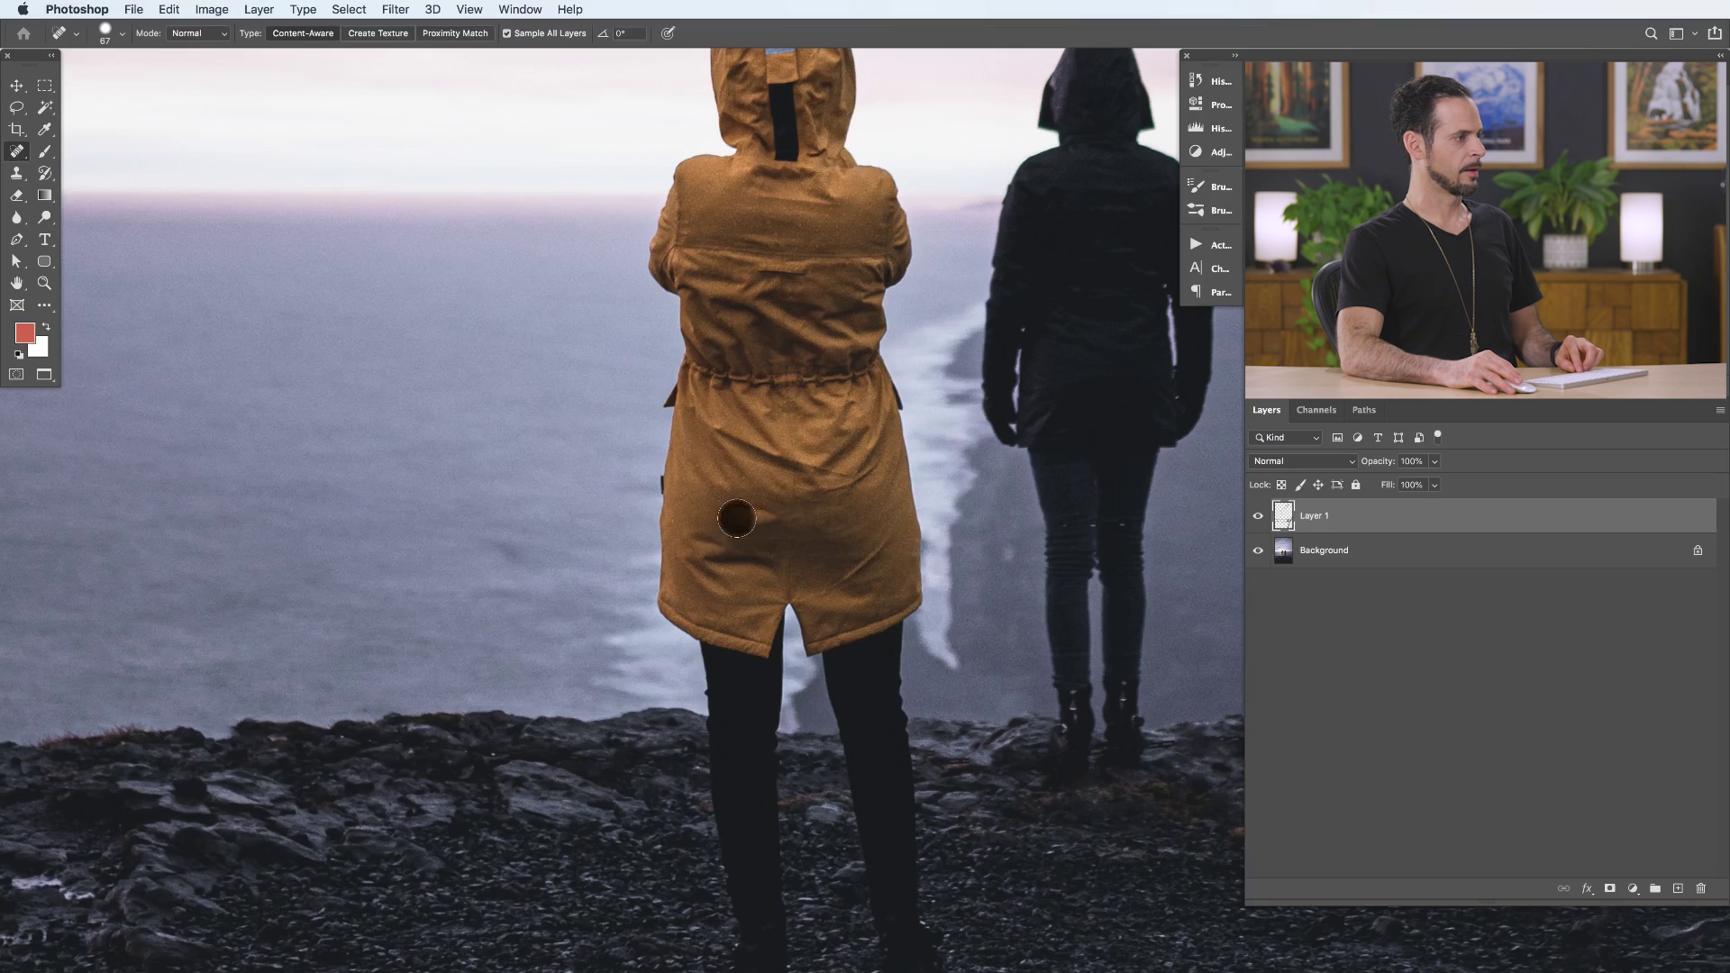
pyautogui.click(734, 512)
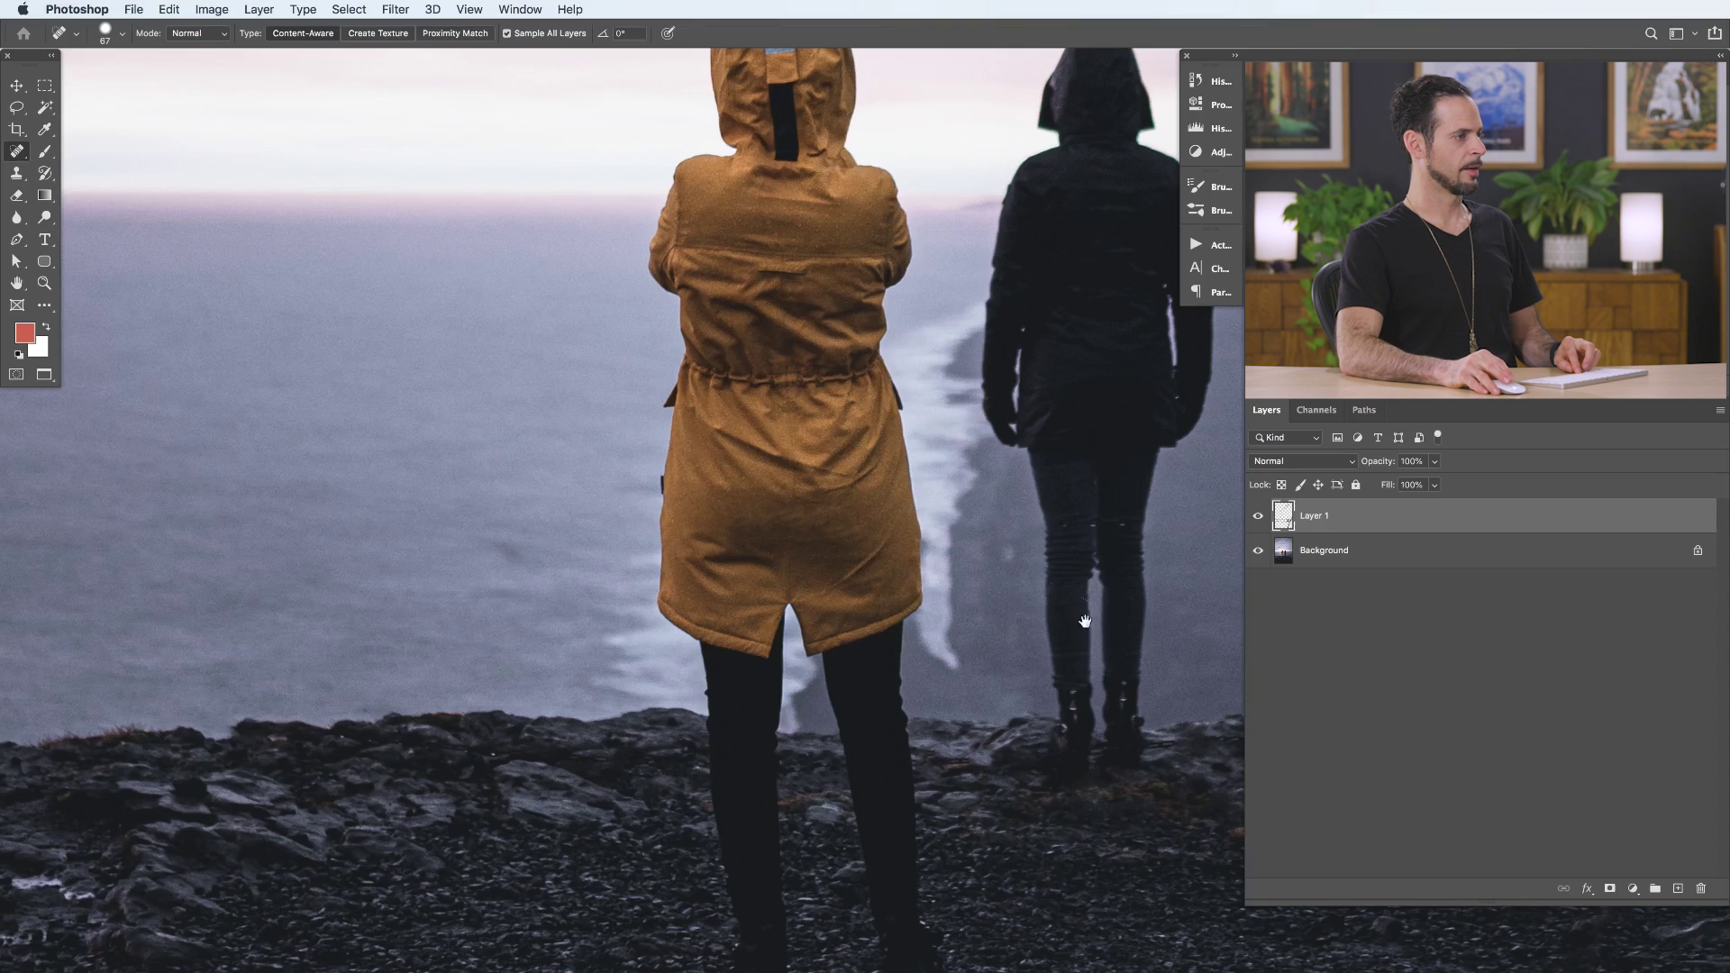
pyautogui.scroll(-5, 1085, 620)
pyautogui.moveTo(1053, 613); pyautogui.dragTo(774, 608)
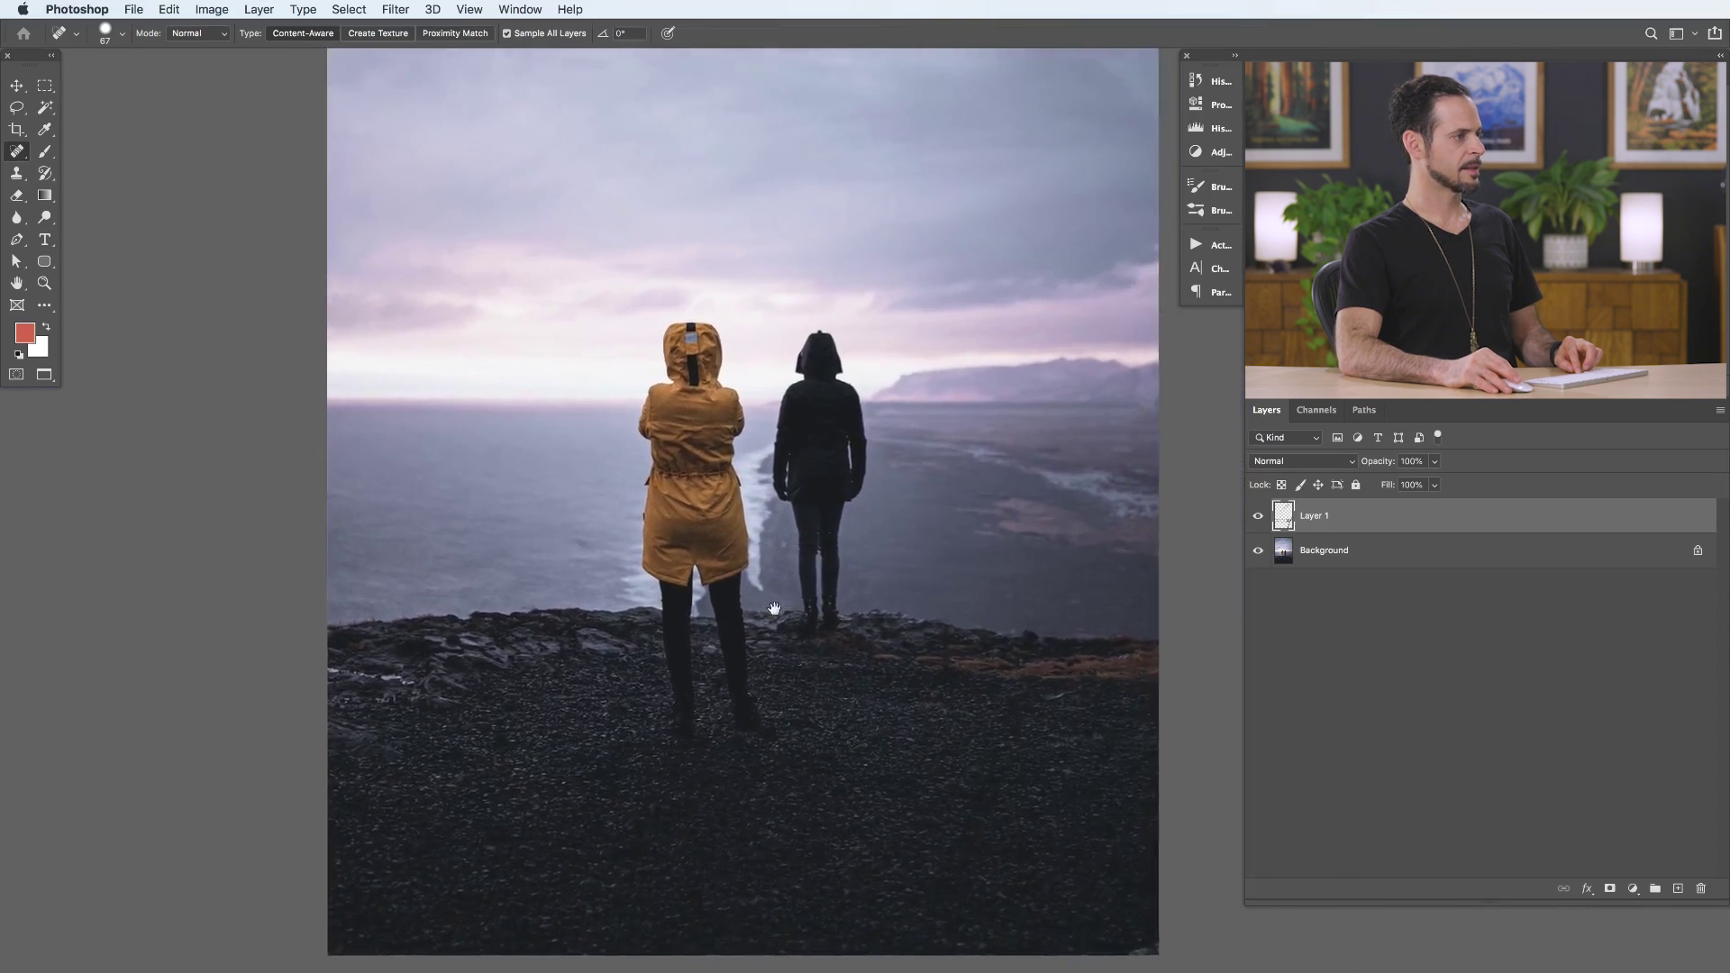
pyautogui.scroll(-2, 774, 608)
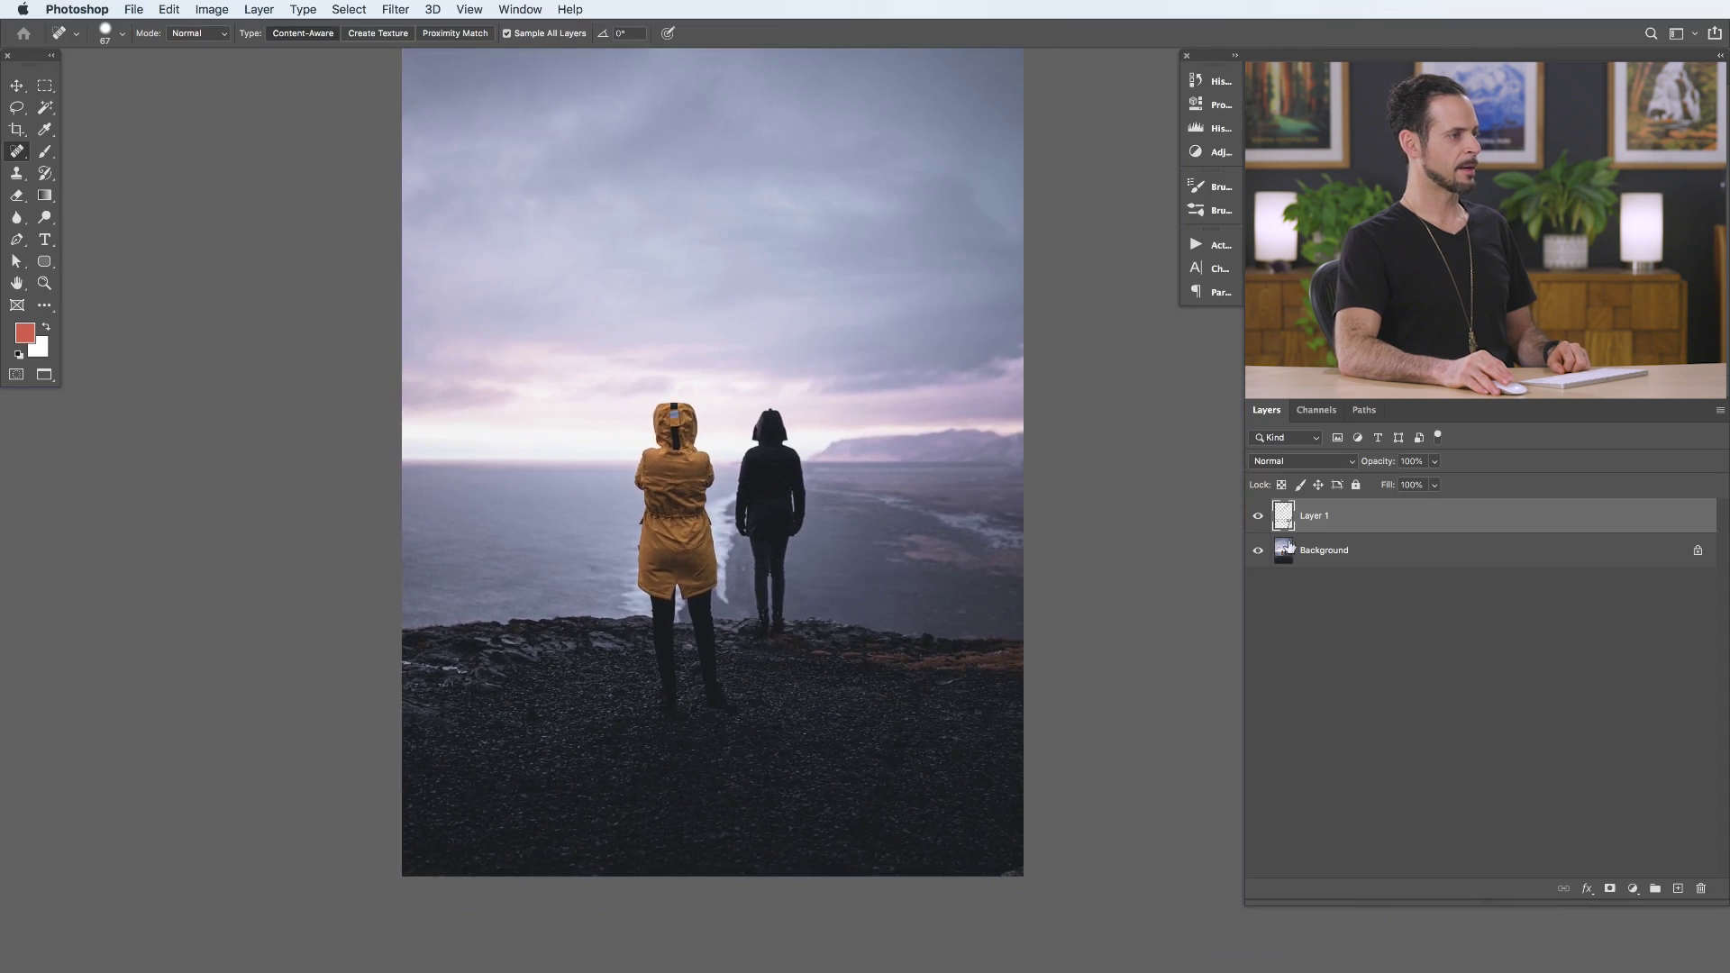
pyautogui.click(1258, 518)
pyautogui.click(1259, 517)
pyautogui.click(1258, 517)
pyautogui.click(1258, 517)
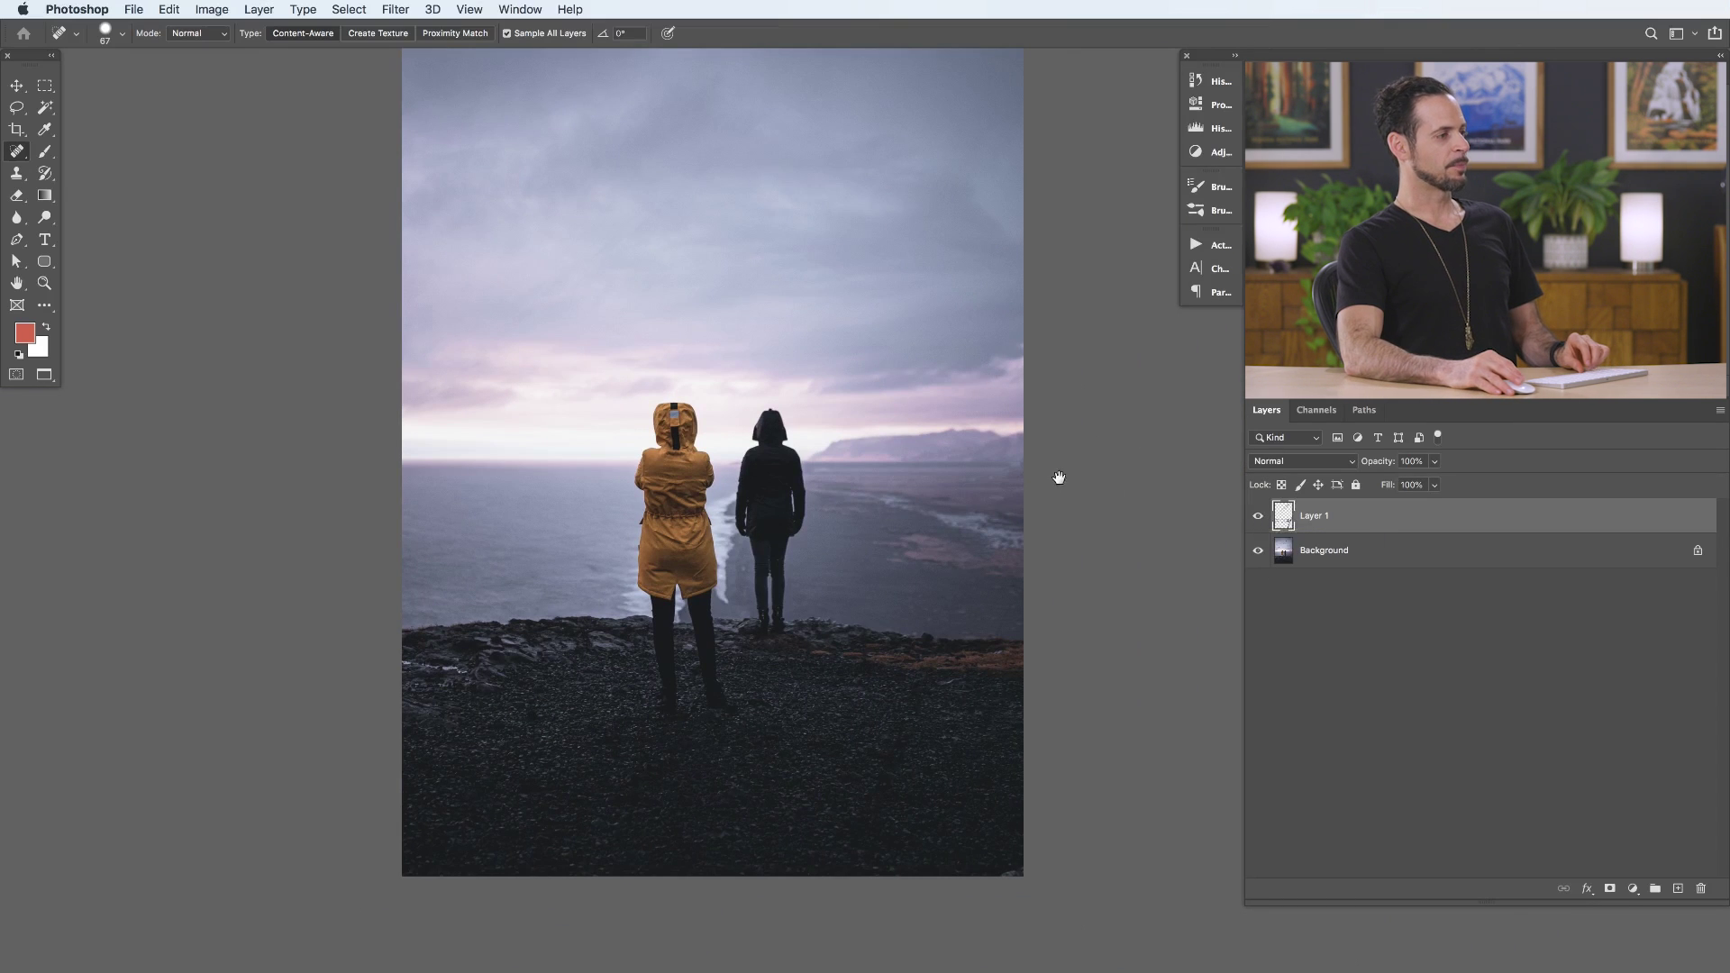
pyautogui.moveTo(1057, 478)
pyautogui.mouseDown()
pyautogui.moveTo(1035, 463)
pyautogui.moveTo(1122, 430)
pyautogui.moveTo(950, 548)
pyautogui.moveTo(916, 540)
pyautogui.mouseUp()
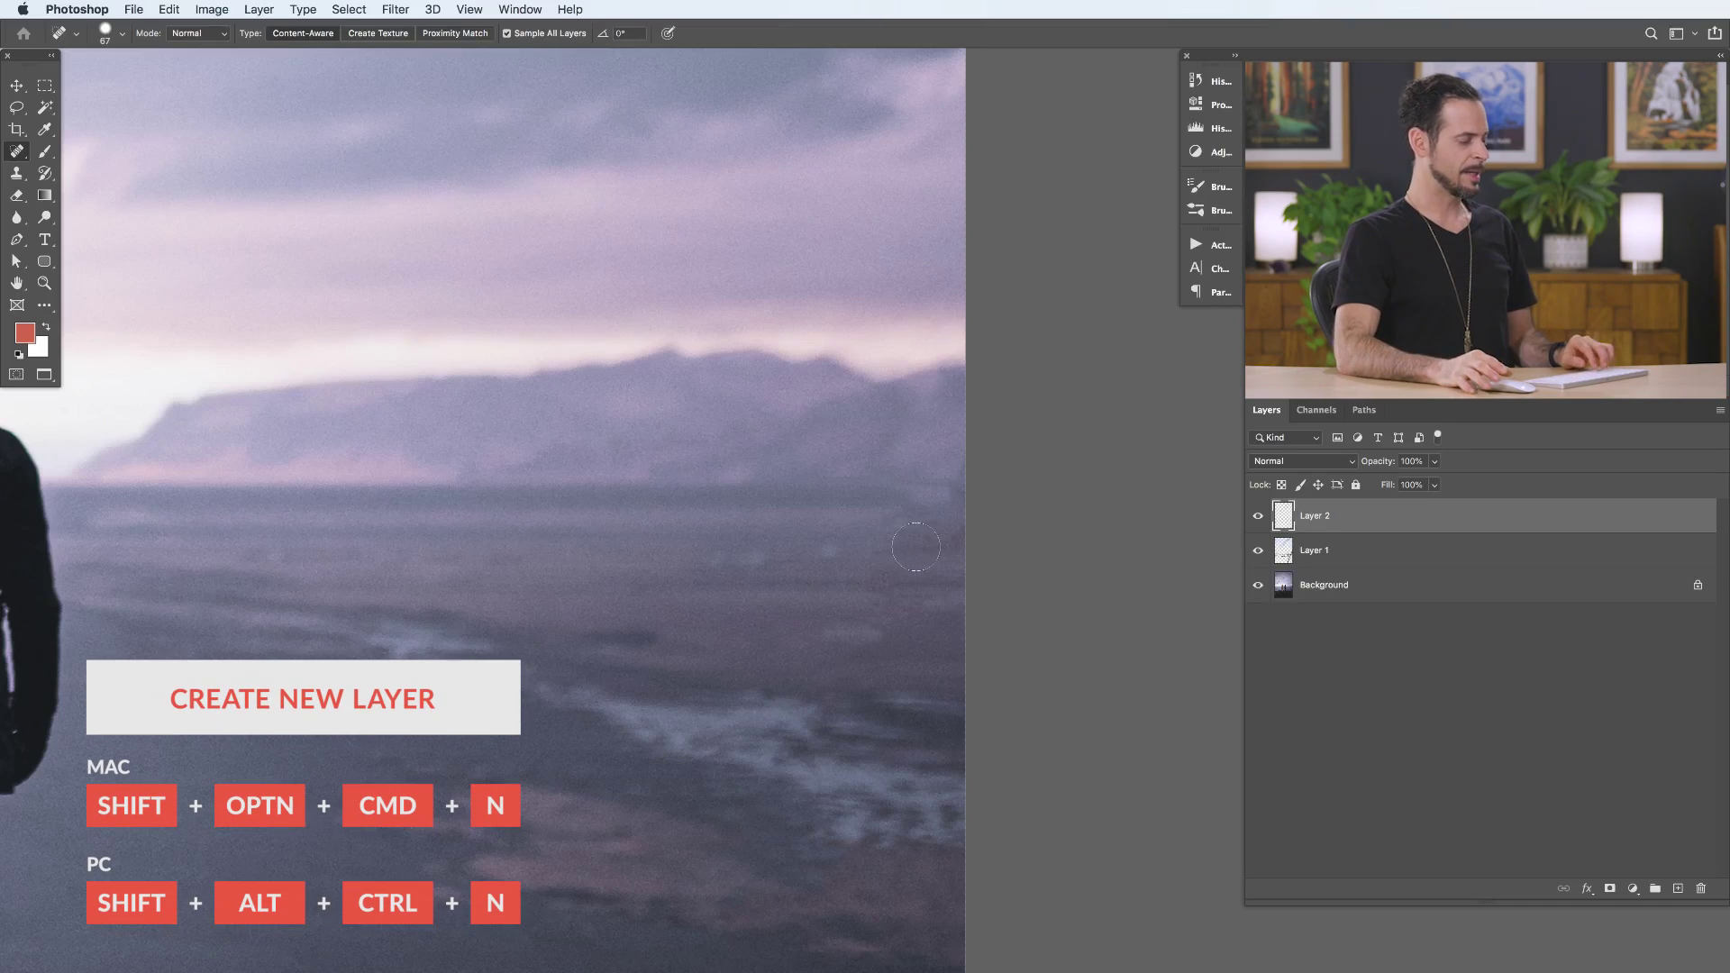
# Step: Switch to the Clone Stamp, set Sample to Current & Below, and size the brush to 76 px
pyautogui.press('s')
pyautogui.moveTo(857, 537)
pyautogui.mouseDown()
pyautogui.moveTo(865, 576)
pyautogui.moveTo(822, 625)
pyautogui.mouseUp()
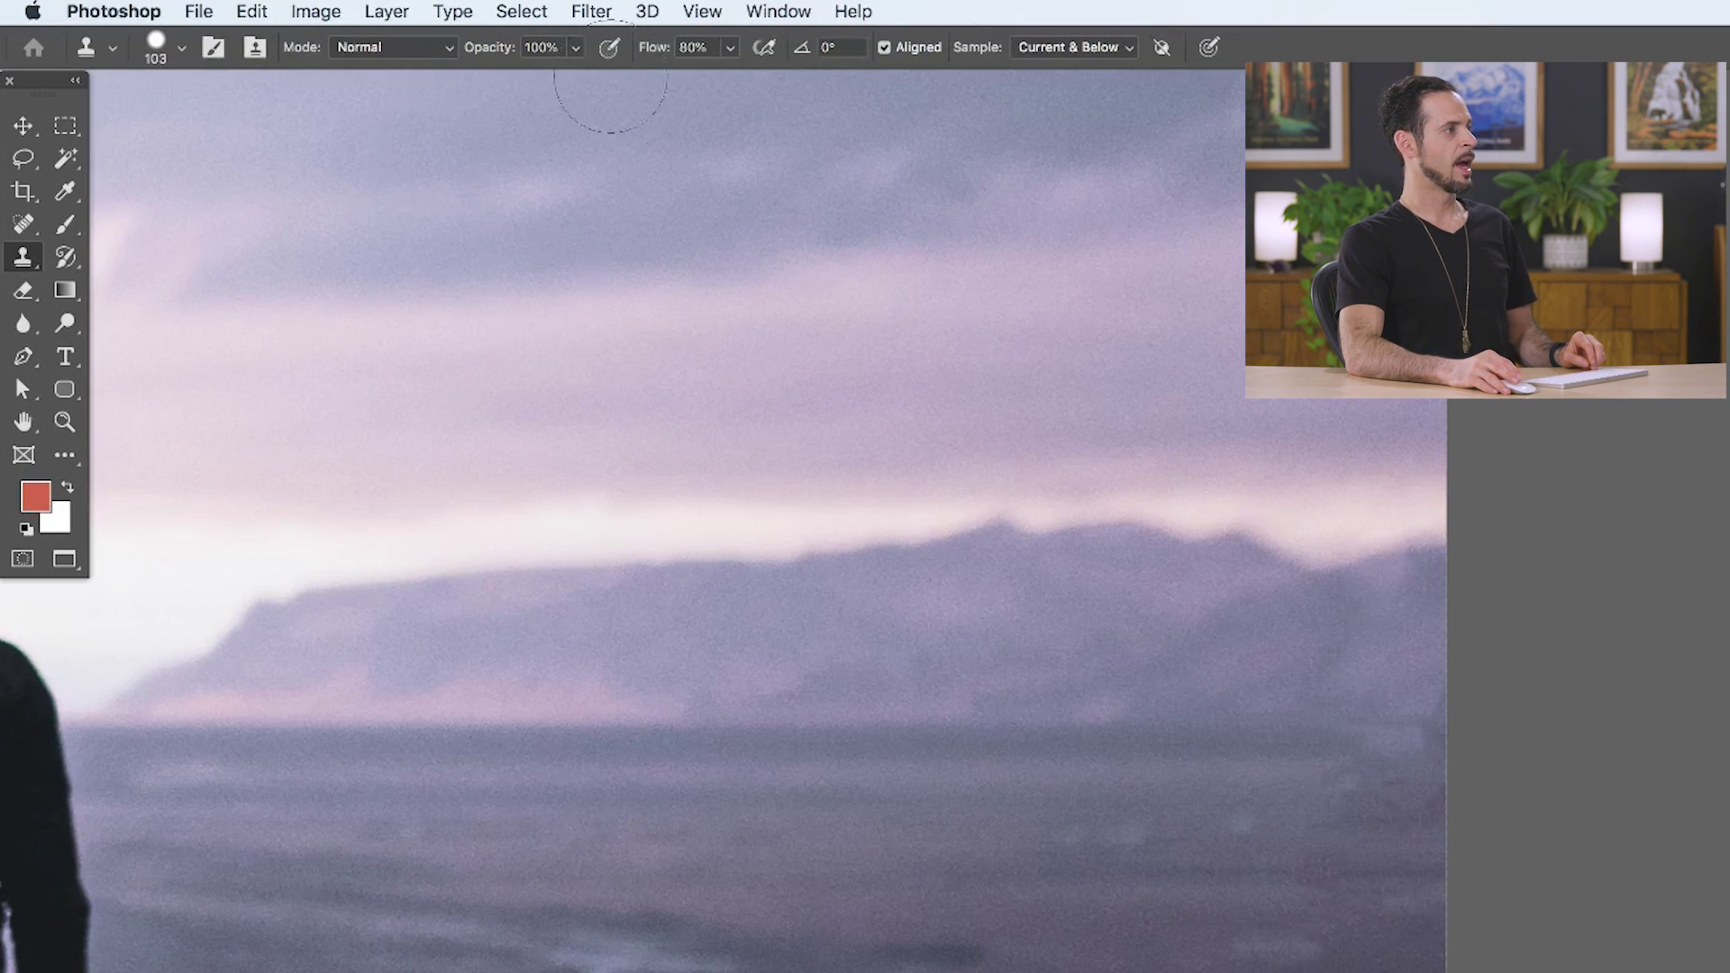
pyautogui.click(1050, 59)
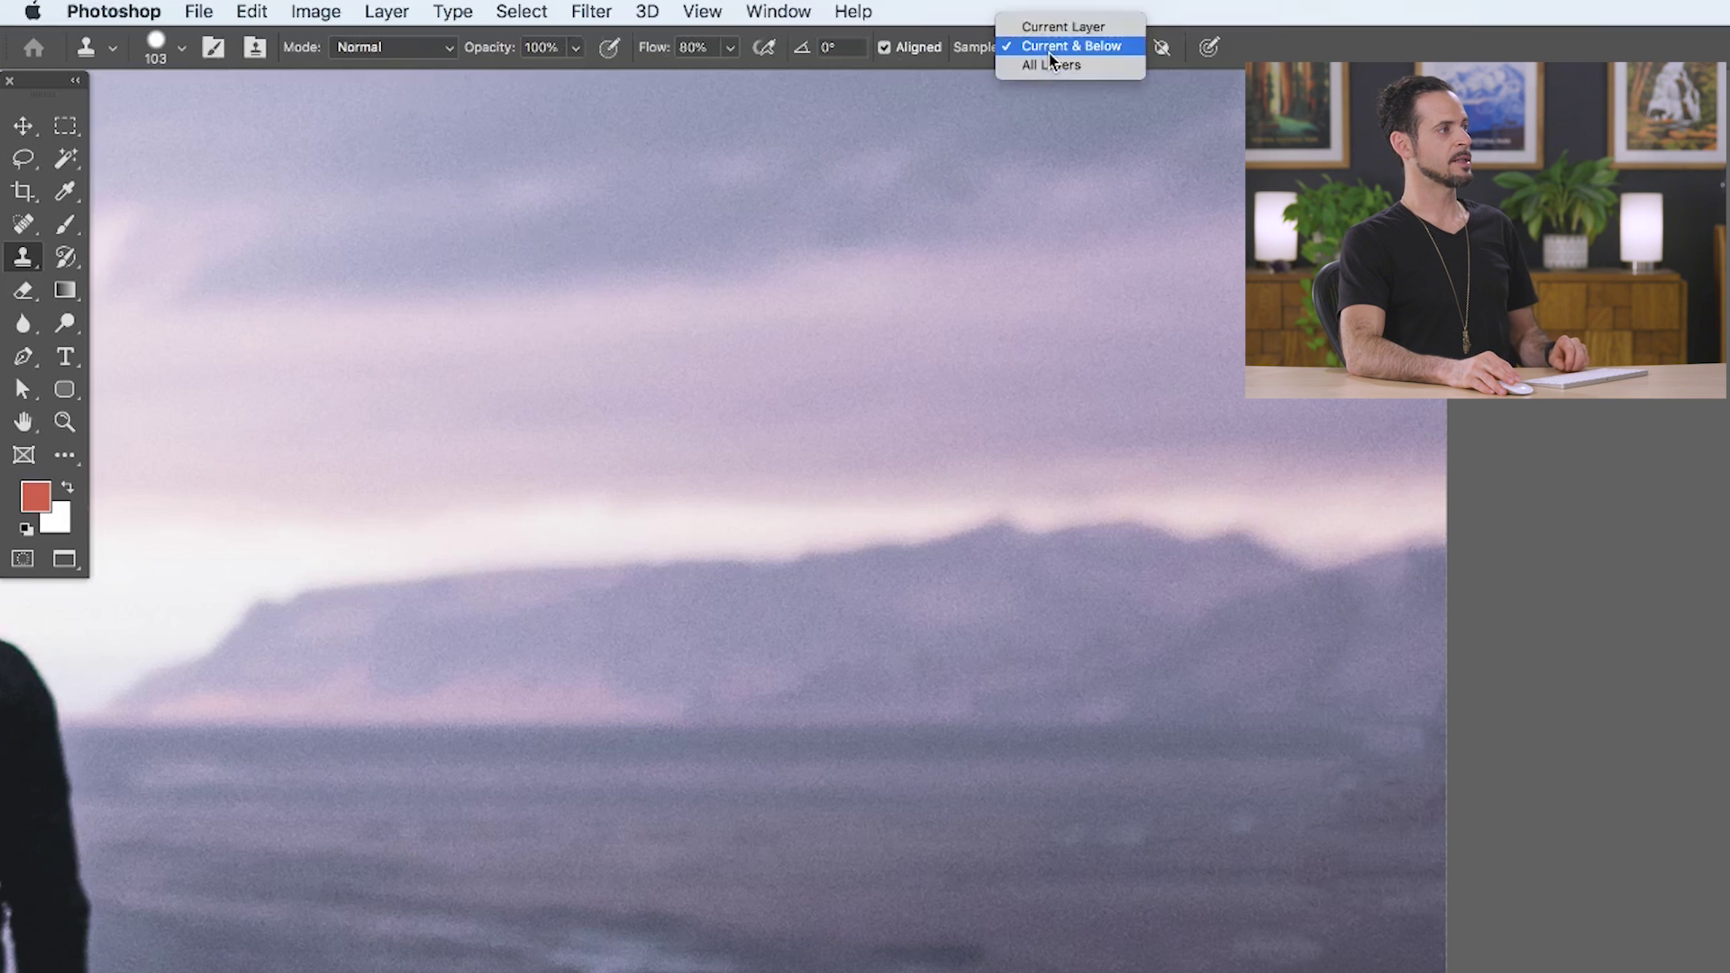
pyautogui.click(1062, 47)
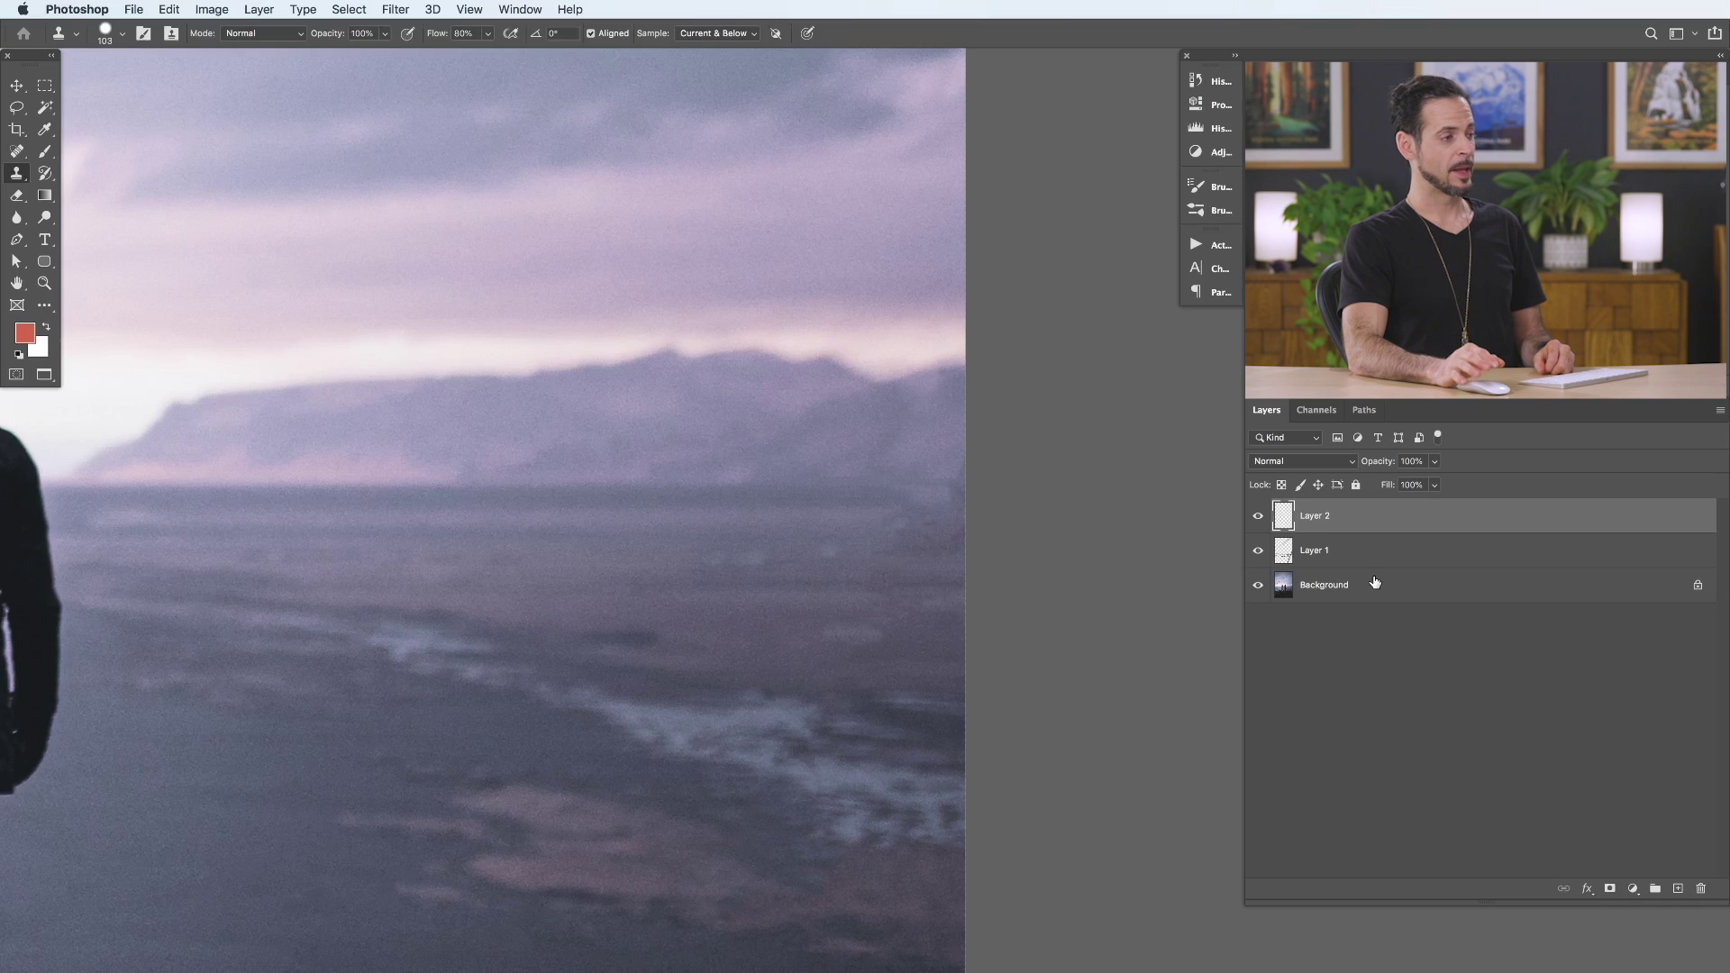
pyautogui.moveTo(913, 553)
pyautogui.mouseDown()
pyautogui.moveTo(880, 552)
pyautogui.moveTo(892, 543)
pyautogui.mouseUp()
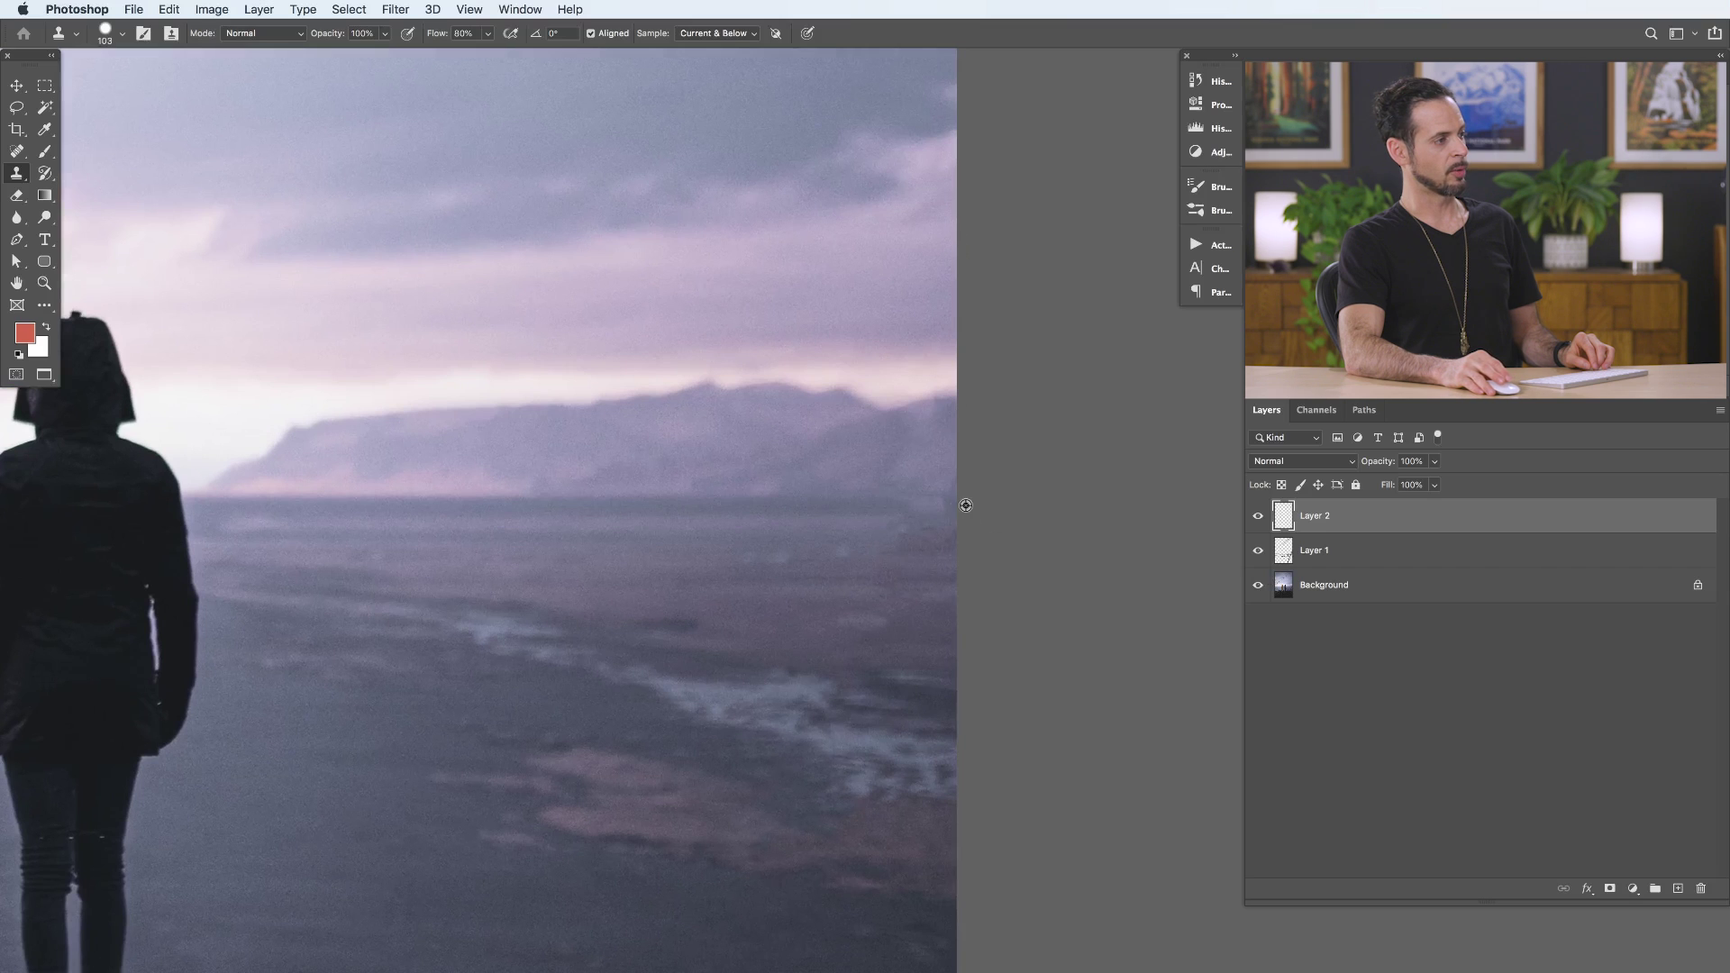
pyautogui.moveTo(837, 506); pyautogui.dragTo(837, 478)
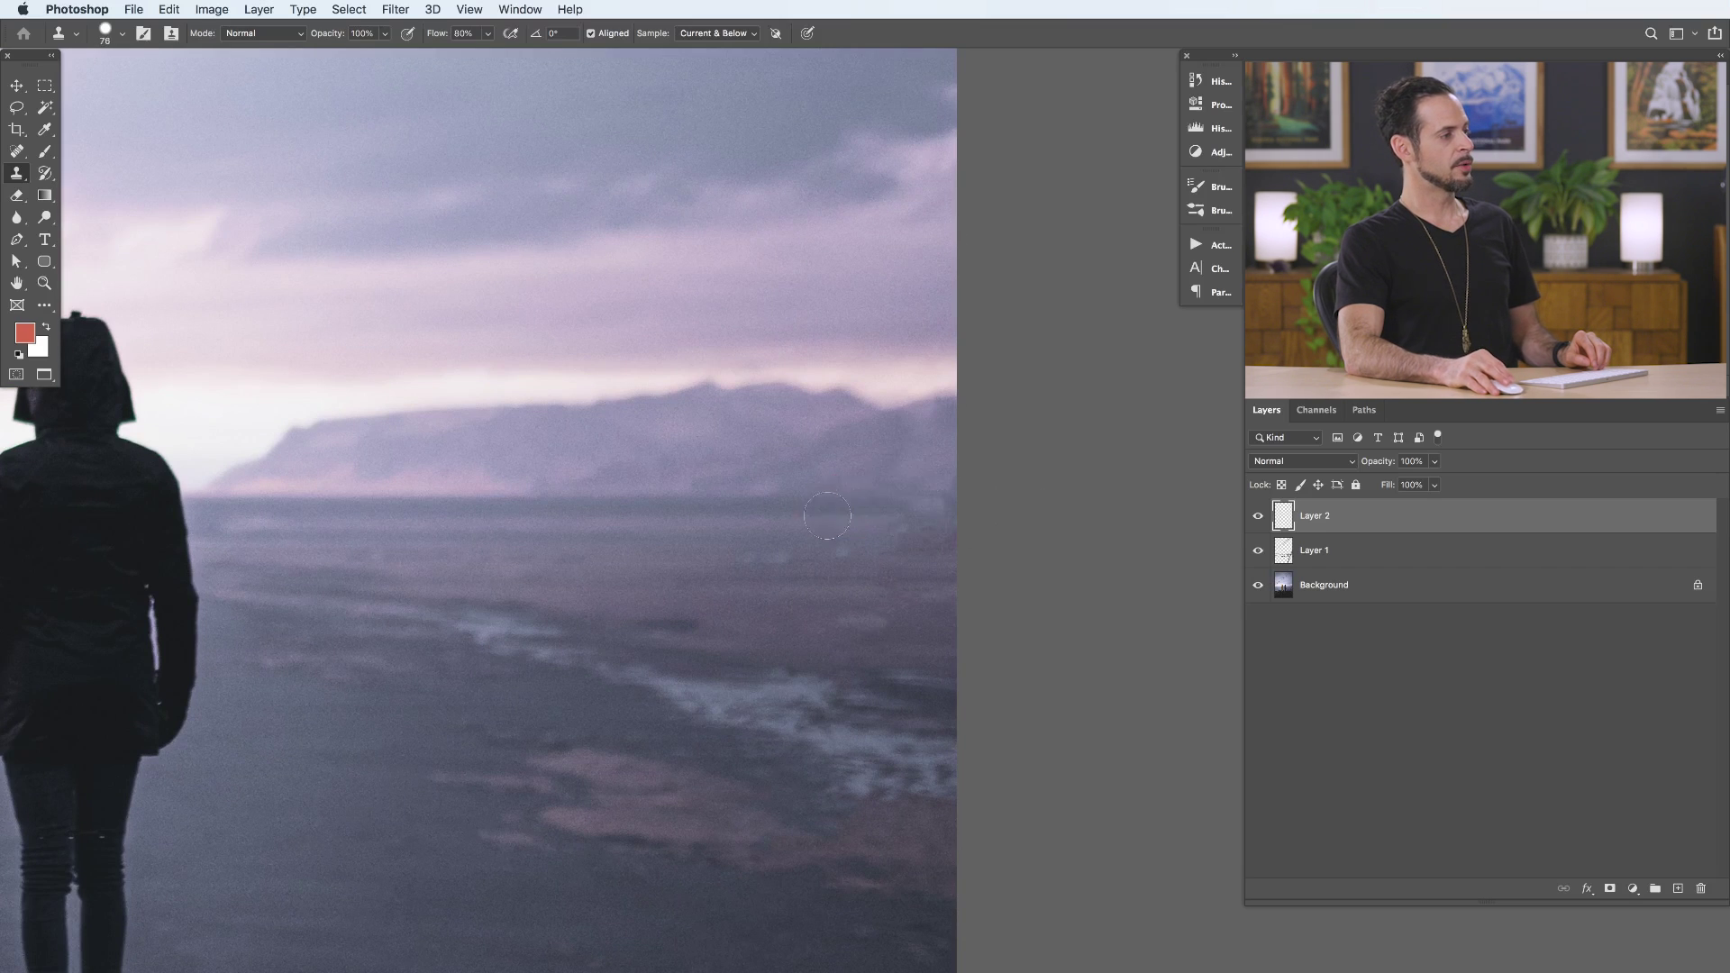
# Step: Set the clone brush to about 91 px and sample a source point from the sea near the horizon
pyautogui.moveTo(824, 541); pyautogui.dragTo(825, 515)
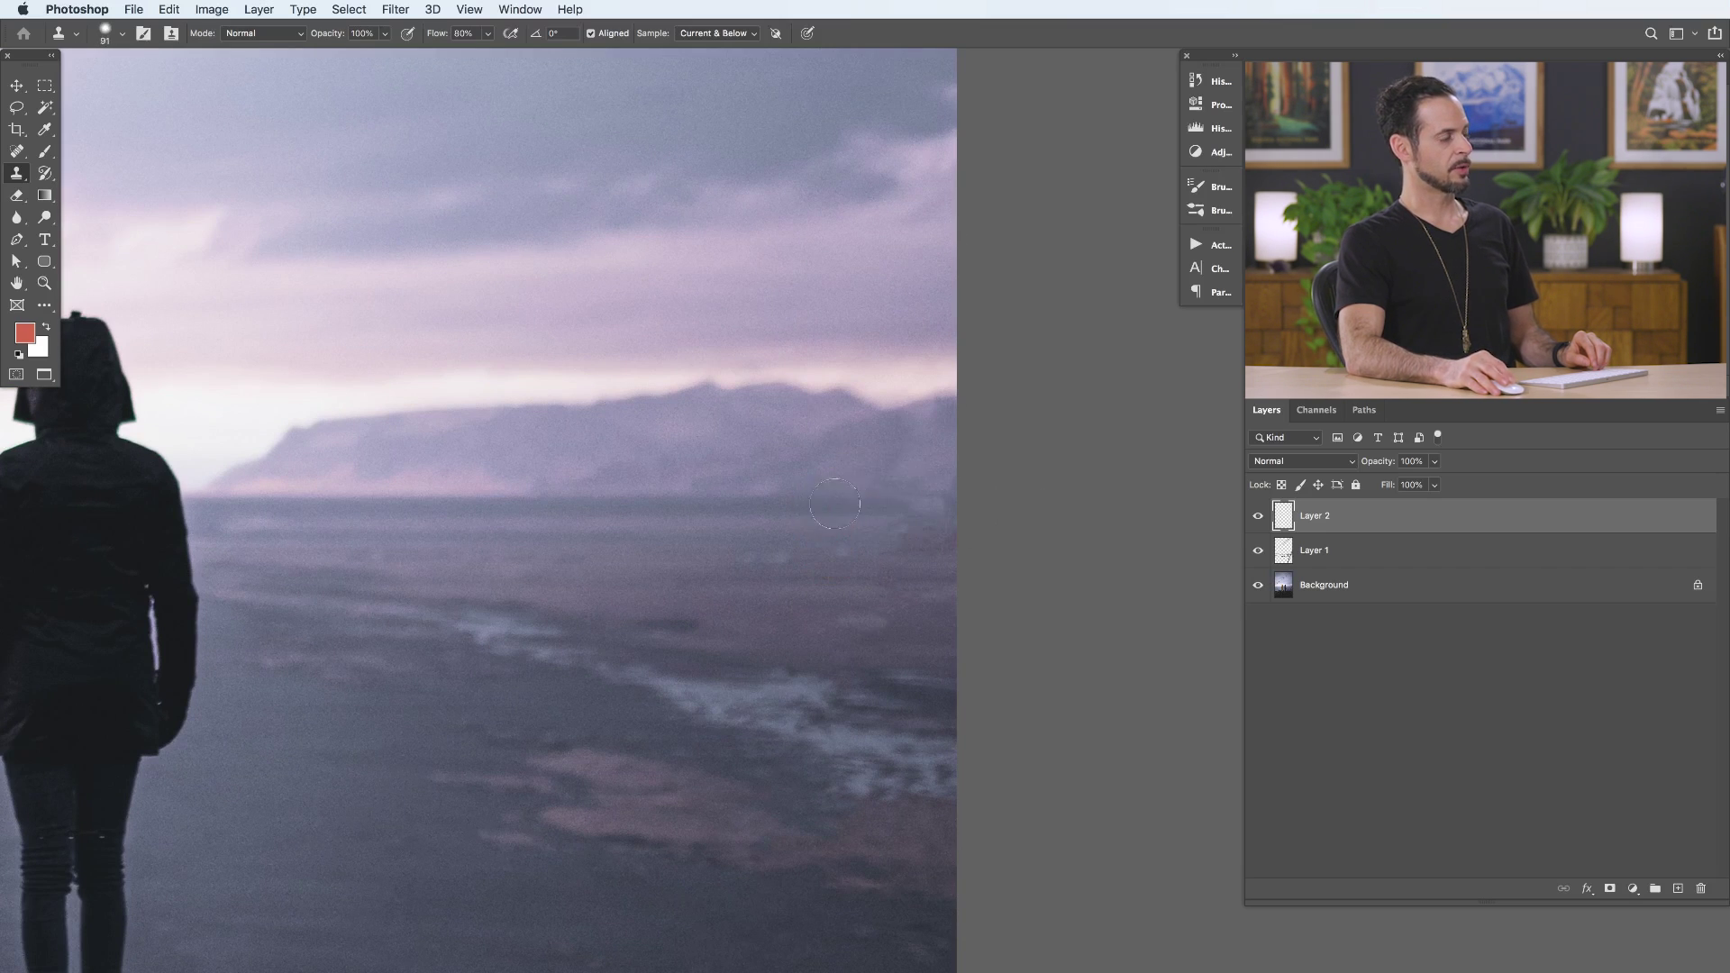
pyautogui.rightClick(669, 487)
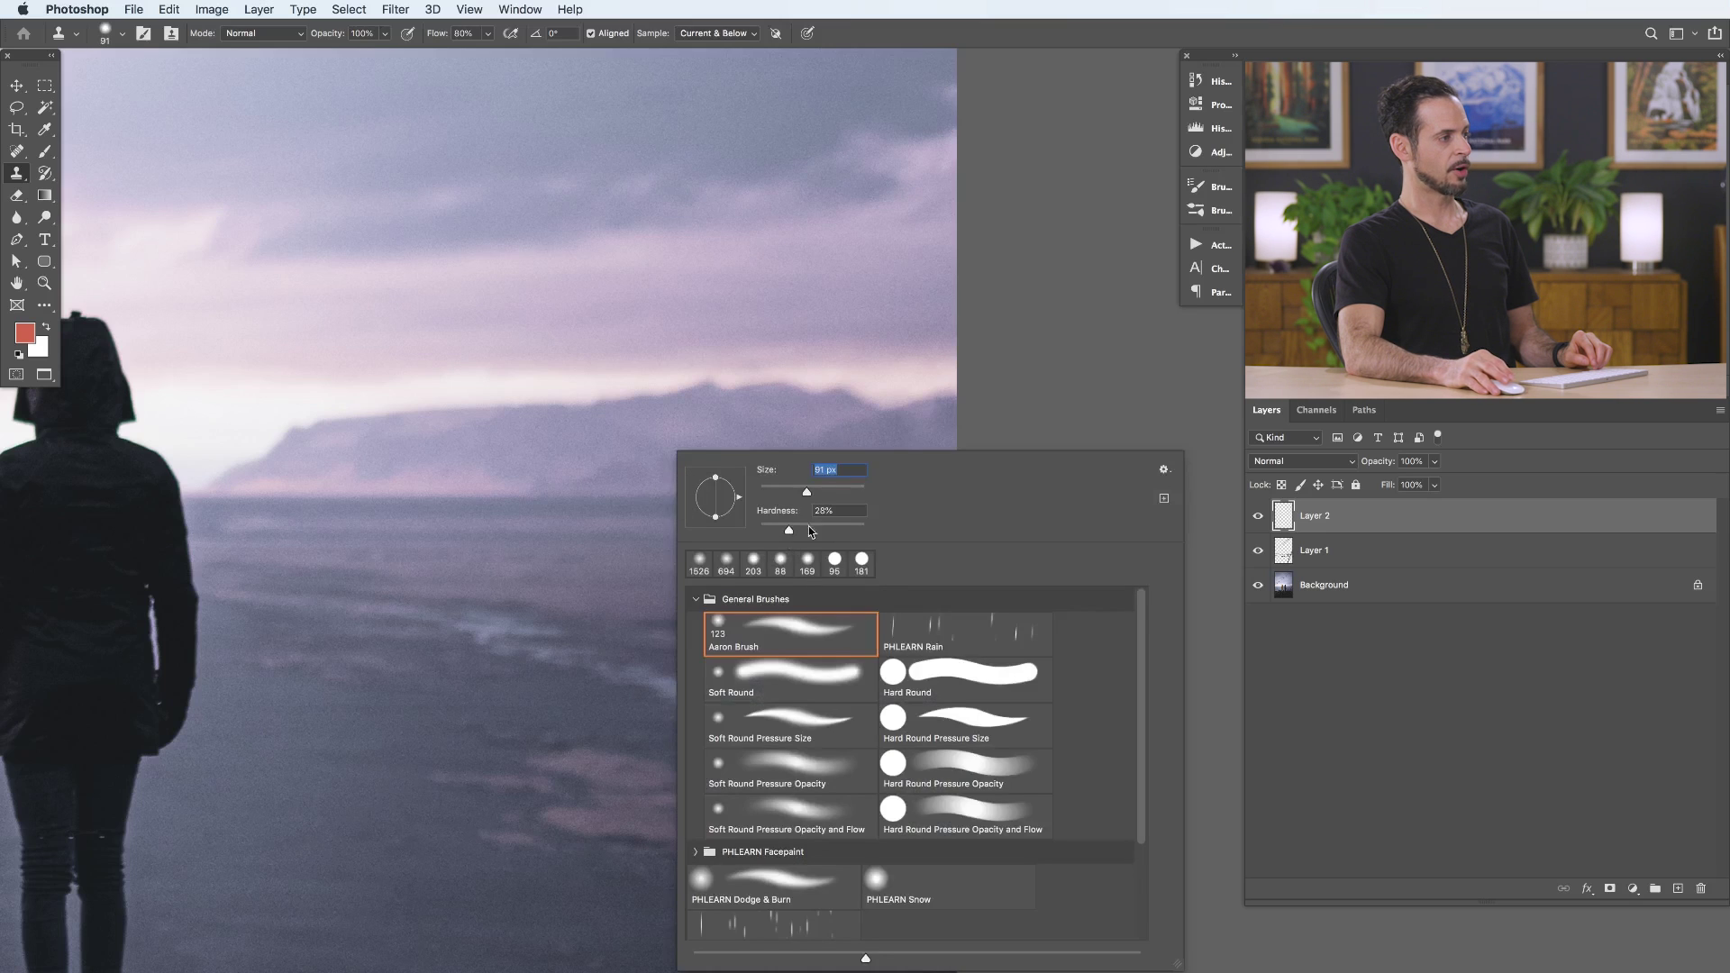
pyautogui.click(637, 525)
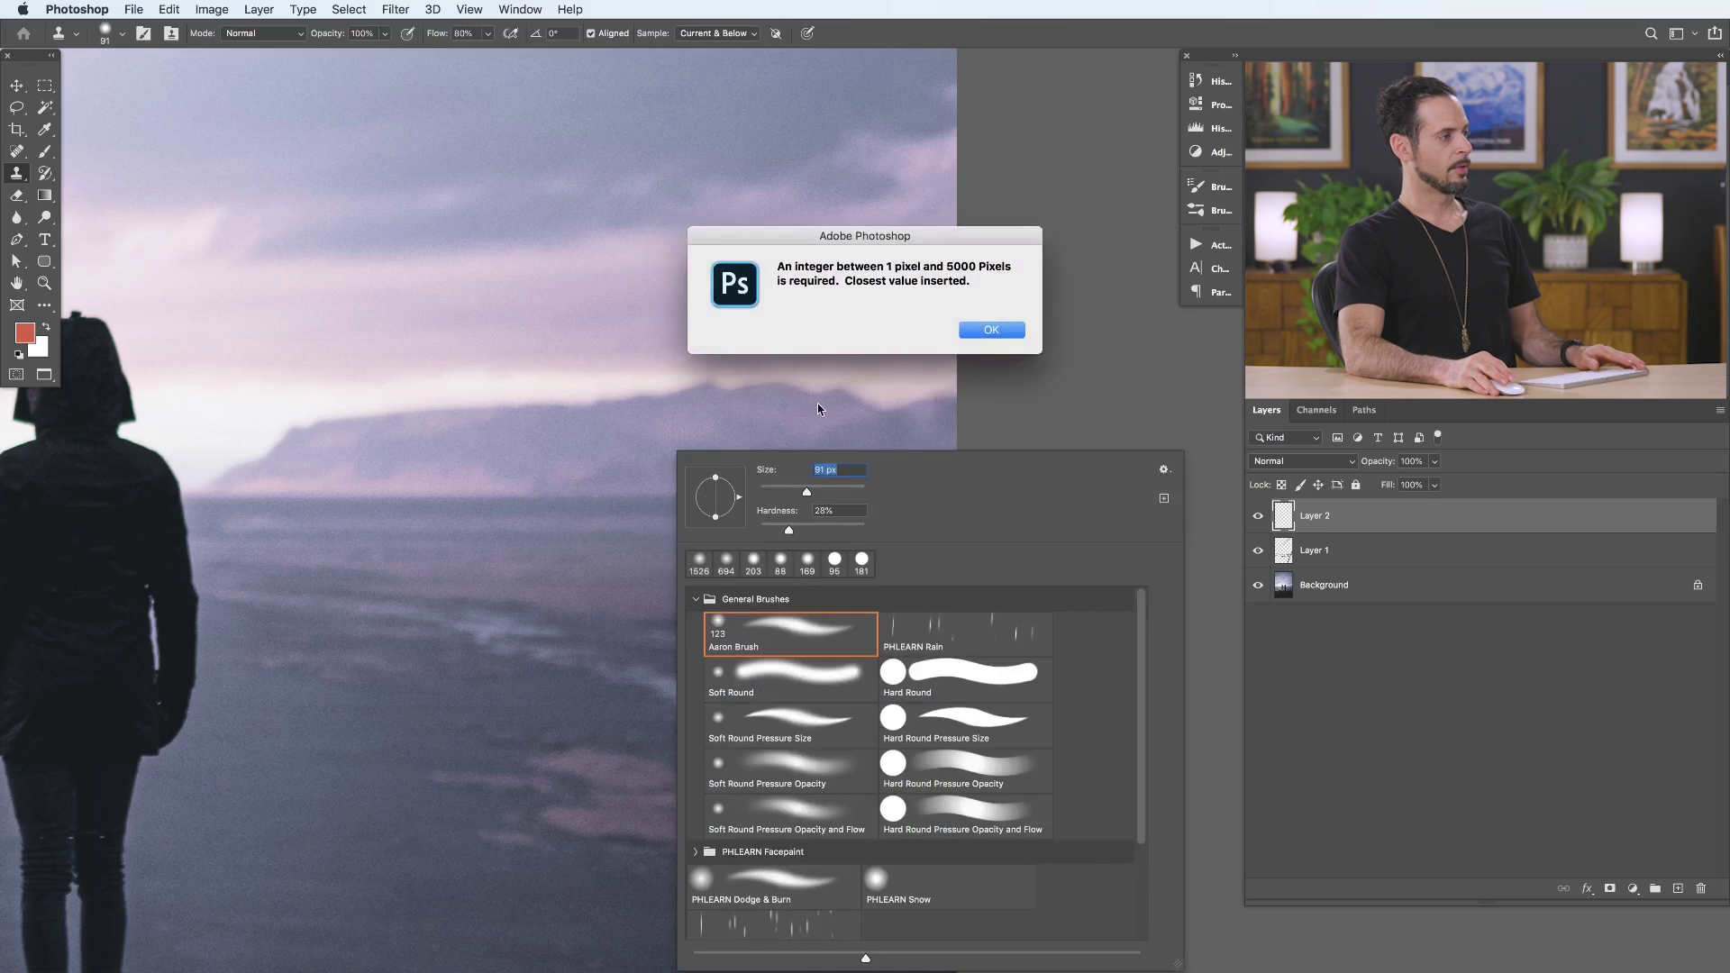
pyautogui.press('Return')
pyautogui.press('Return')
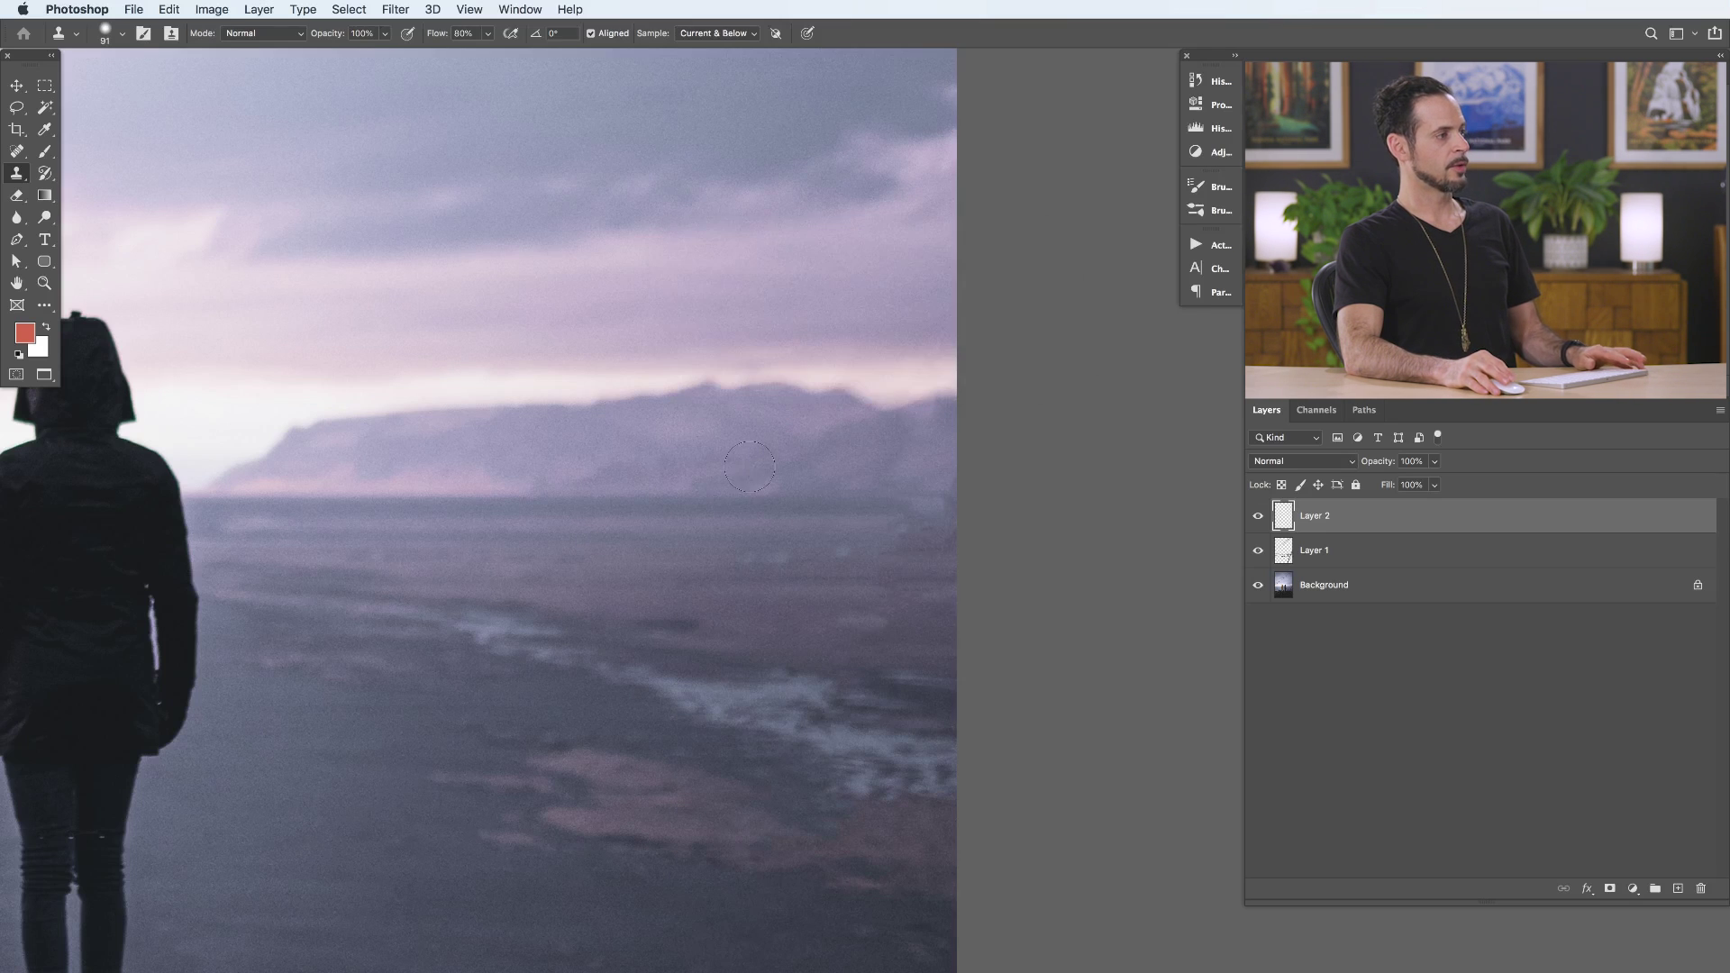
pyautogui.keyDown('alt'); pyautogui.click(691, 507); pyautogui.keyUp('alt')
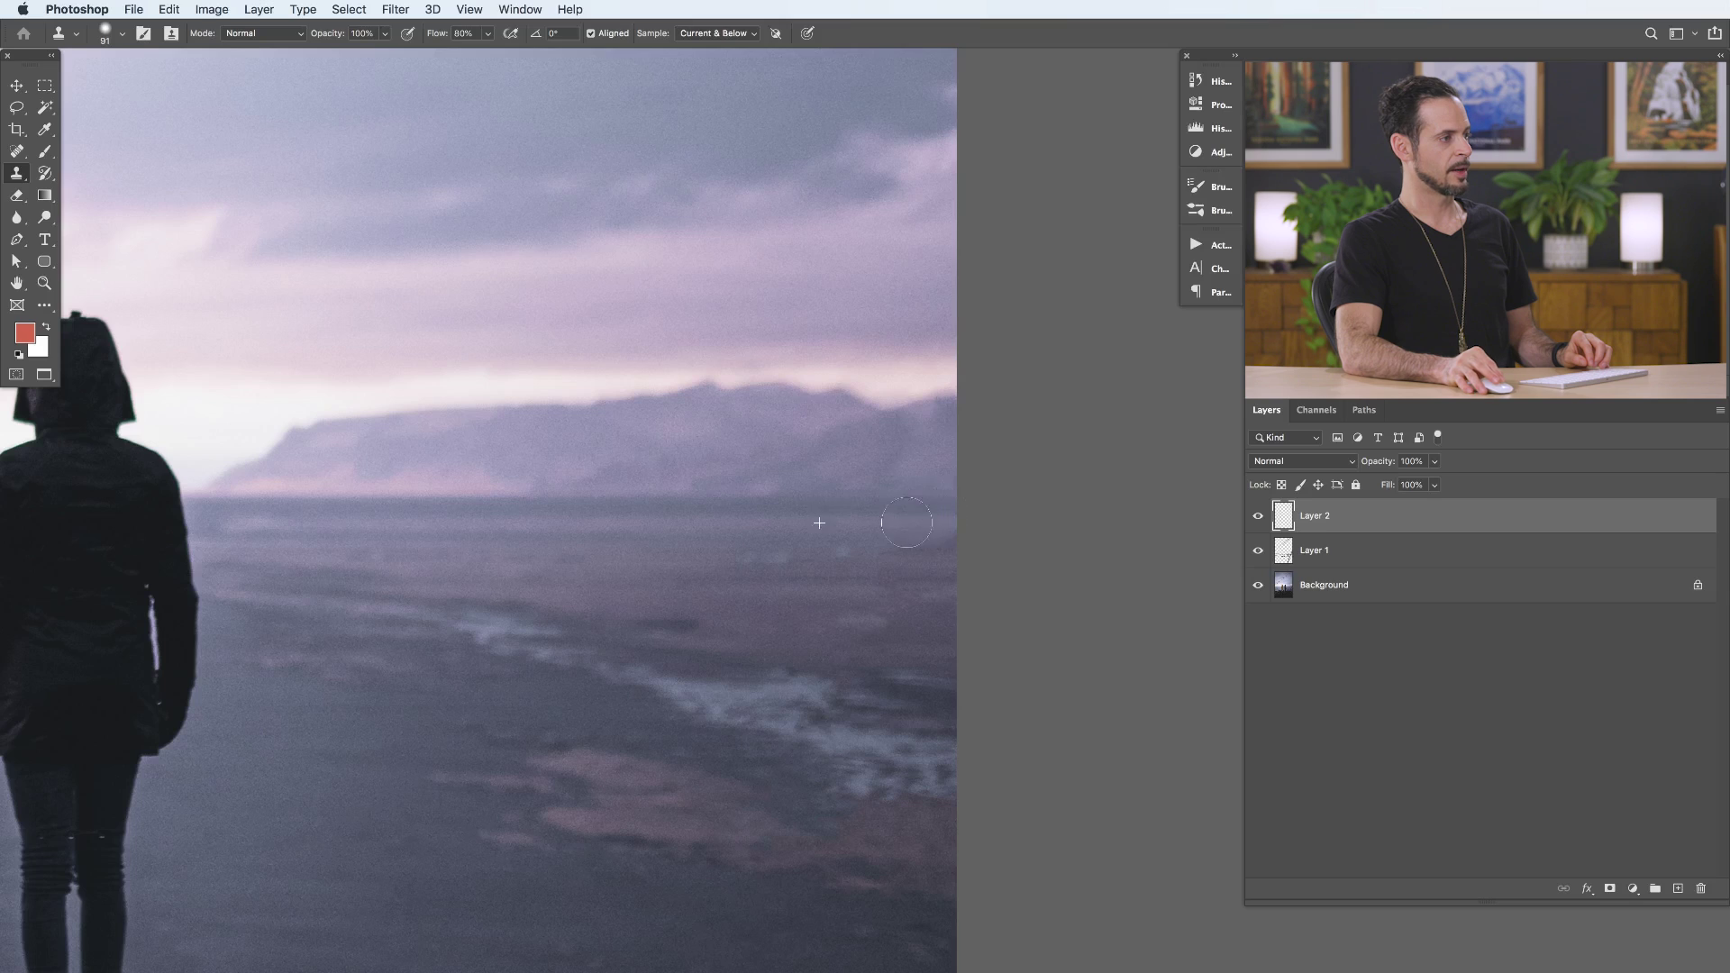
# Step: Compare Layer 2 hidden and shown, resize the clone brush to 74, and lower flow to 20%
pyautogui.click(1258, 516)
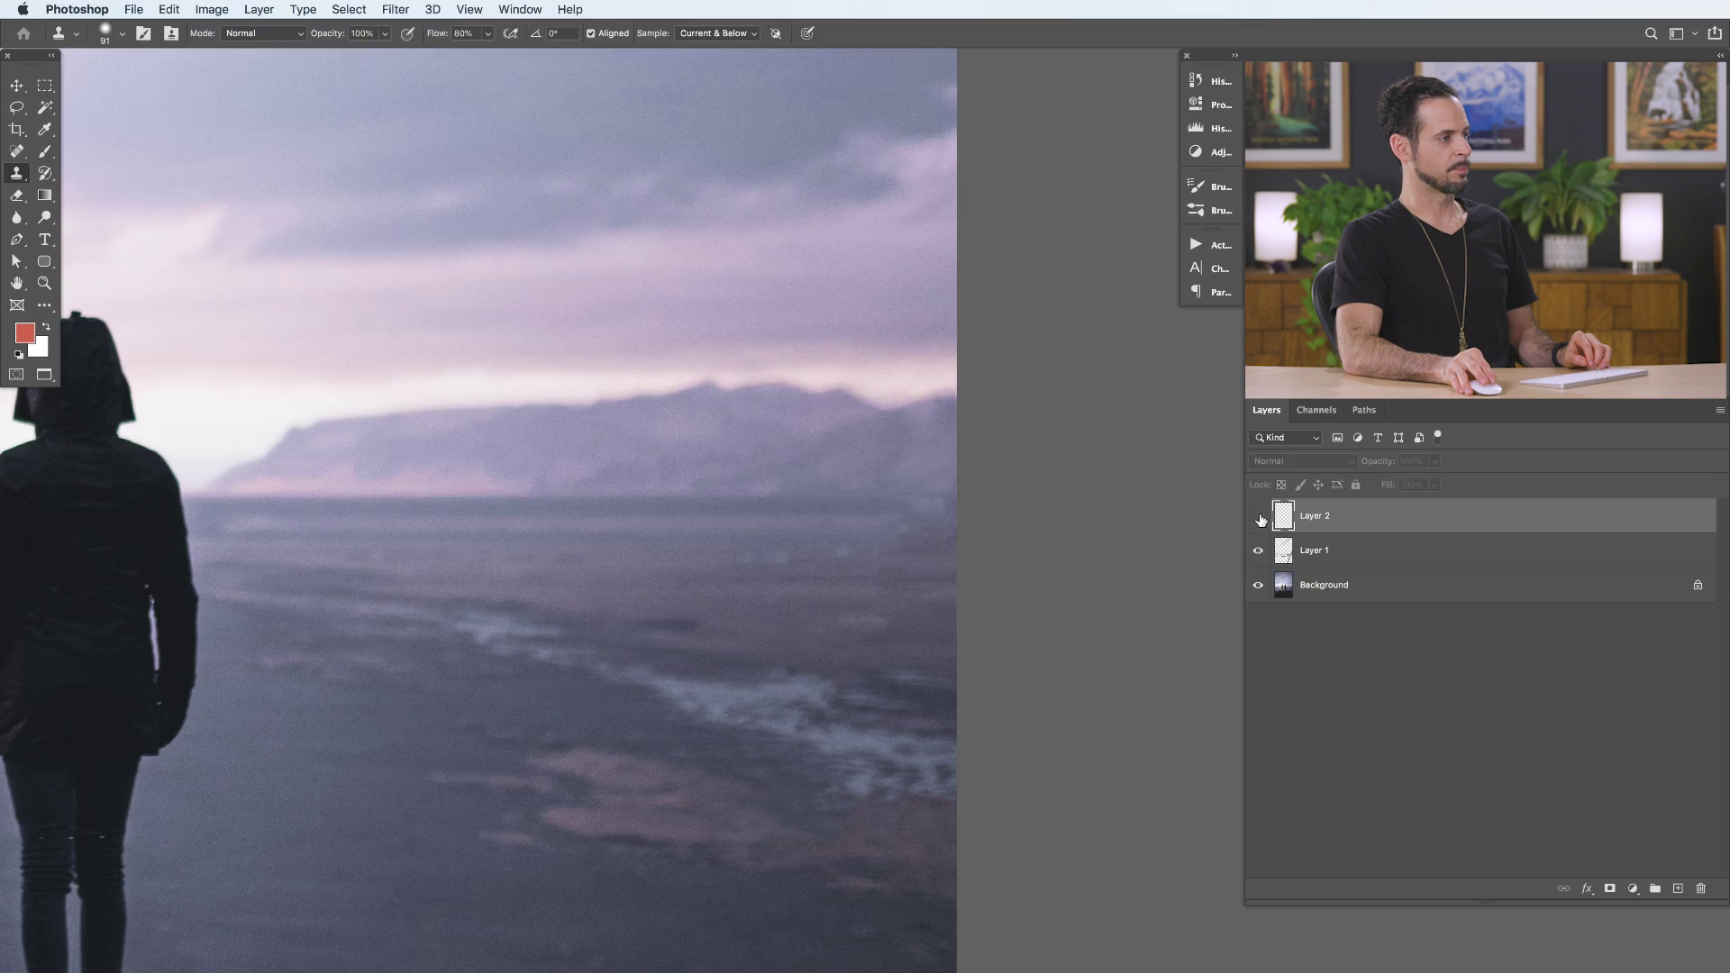
pyautogui.click(1259, 516)
pyautogui.moveTo(872, 552); pyautogui.dragTo(753, 553)
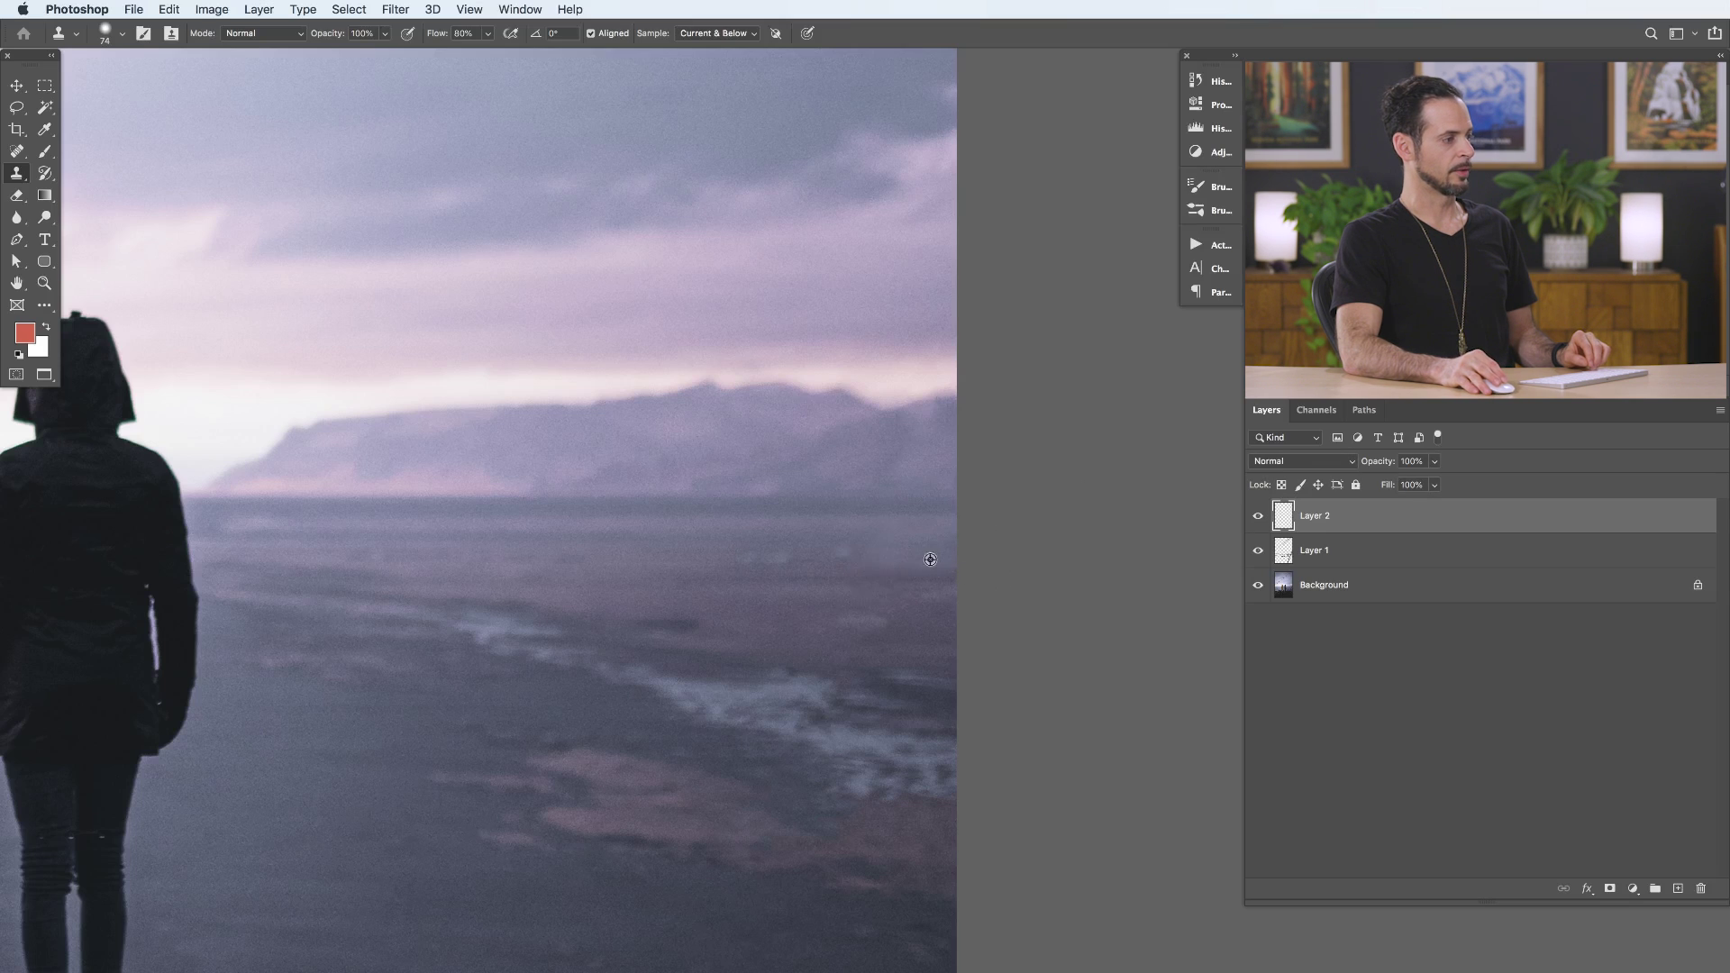
pyautogui.hotkey('shift', '2')
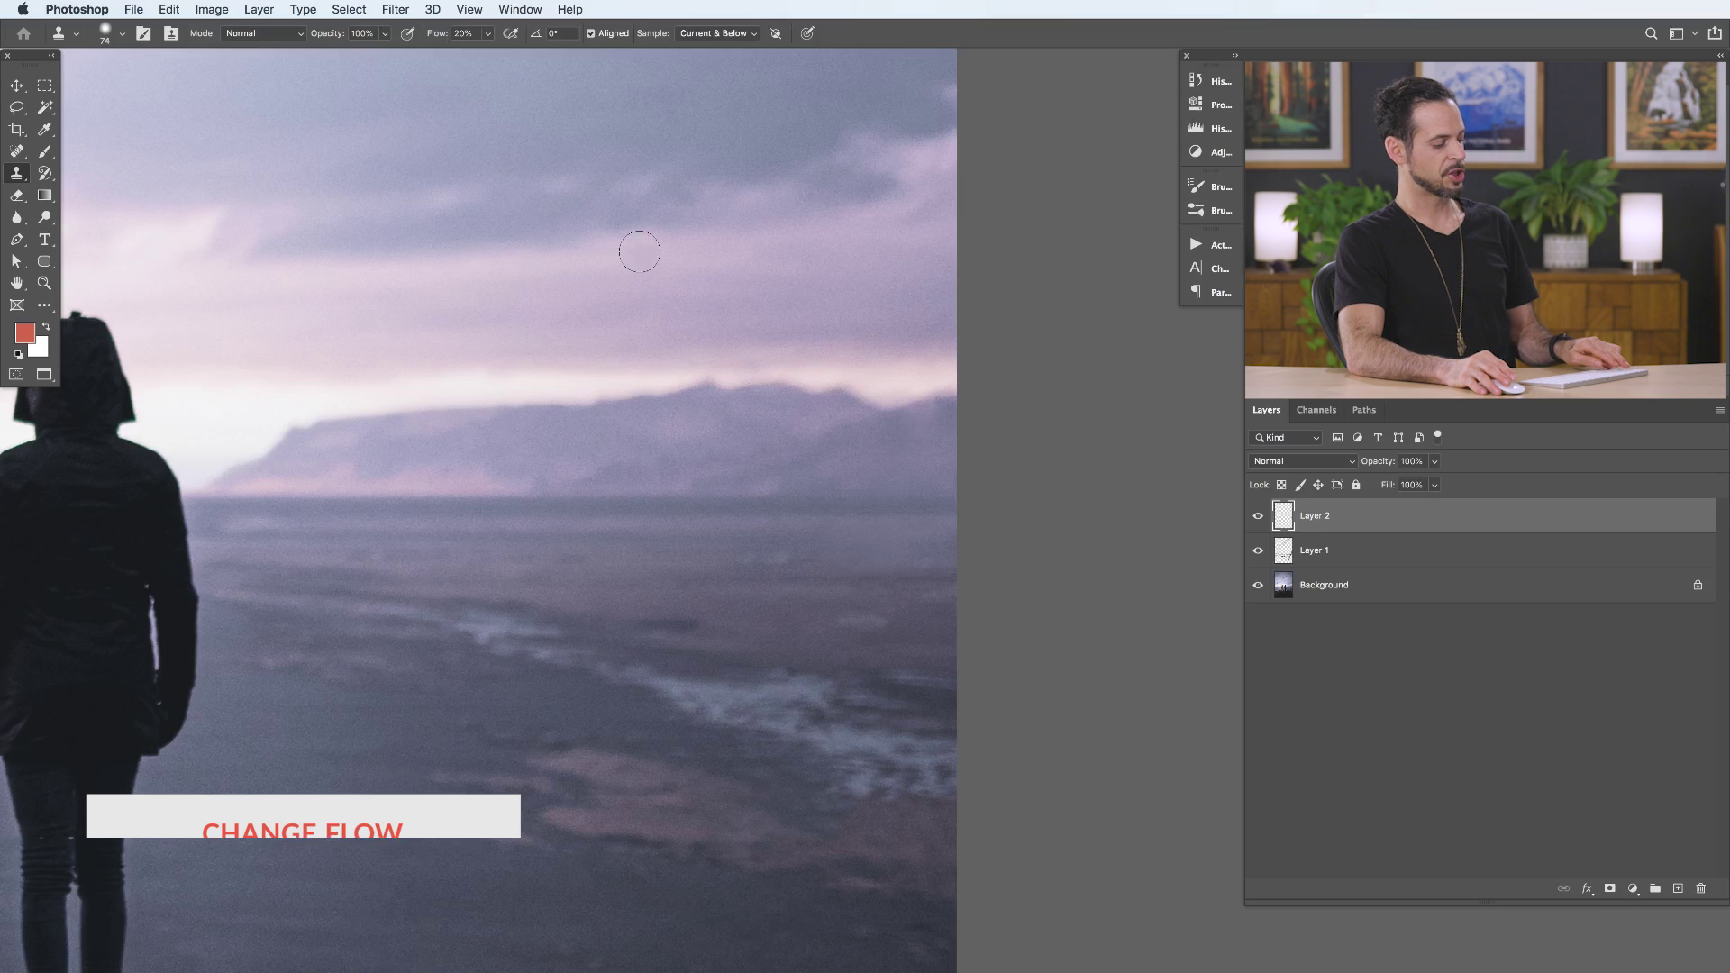
# Step: Resize the clone brush from 41 to 89 and bring the figure's legs and rocks into view
pyautogui.moveTo(901, 431); pyautogui.dragTo(883, 436)
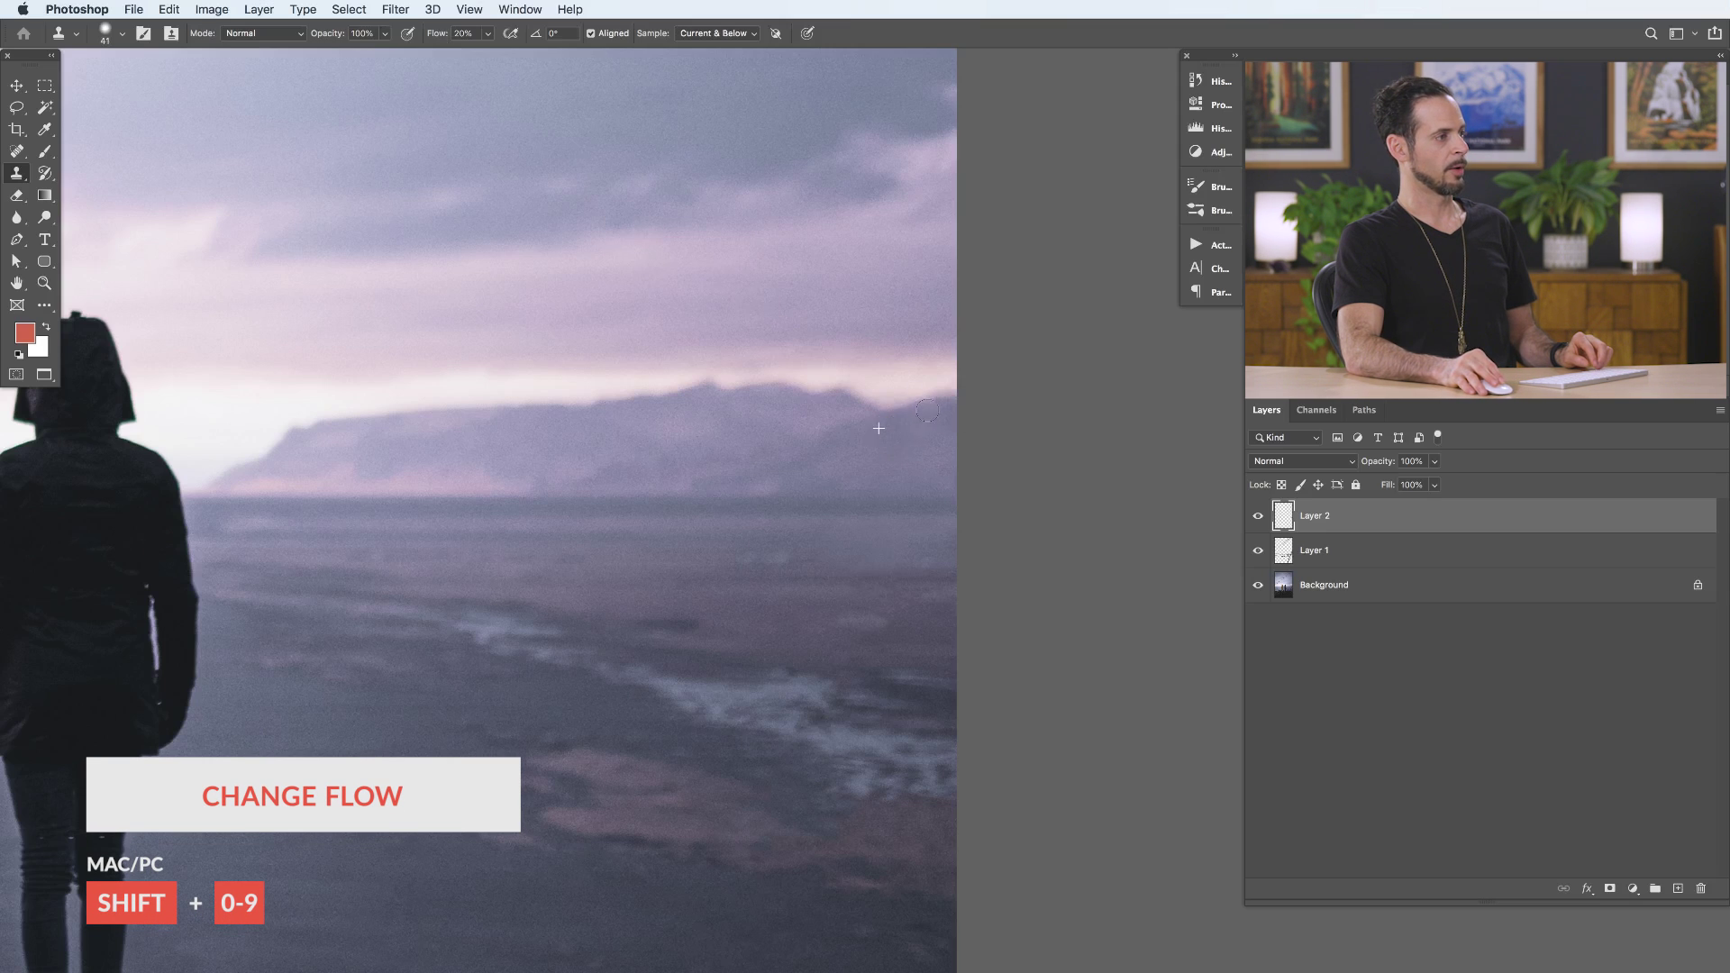
pyautogui.moveTo(812, 620); pyautogui.dragTo(852, 620)
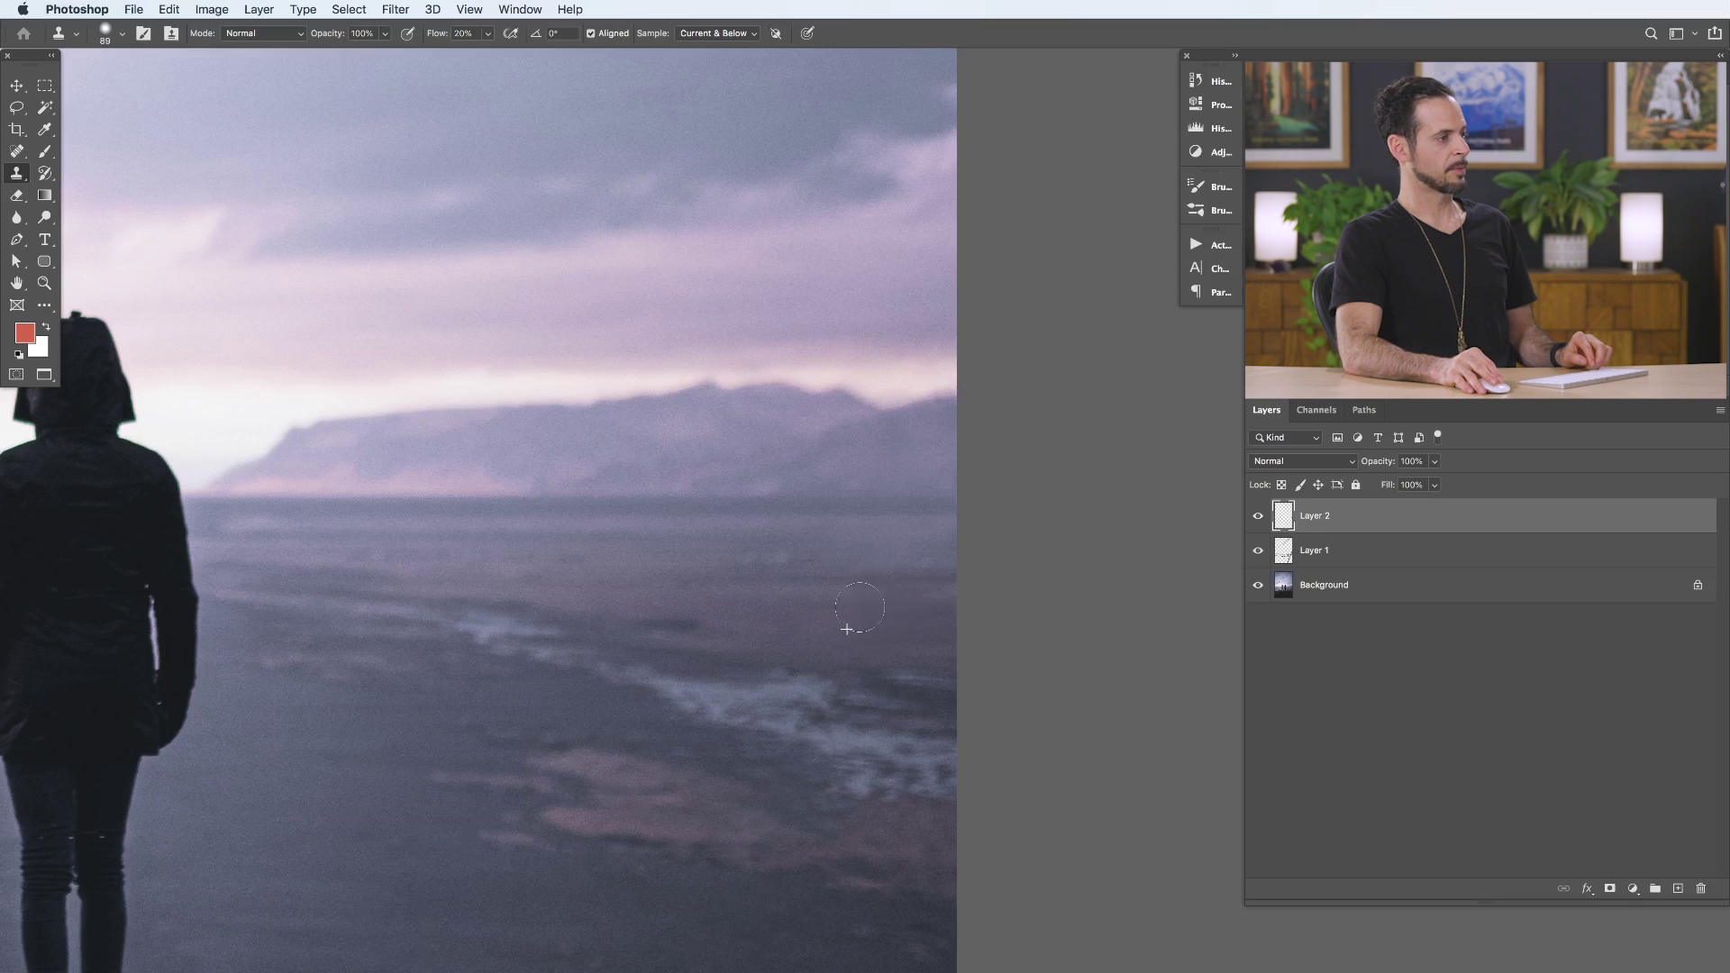
pyautogui.moveTo(888, 598); pyautogui.dragTo(842, 480)
pyautogui.moveTo(778, 526); pyautogui.dragTo(738, 370)
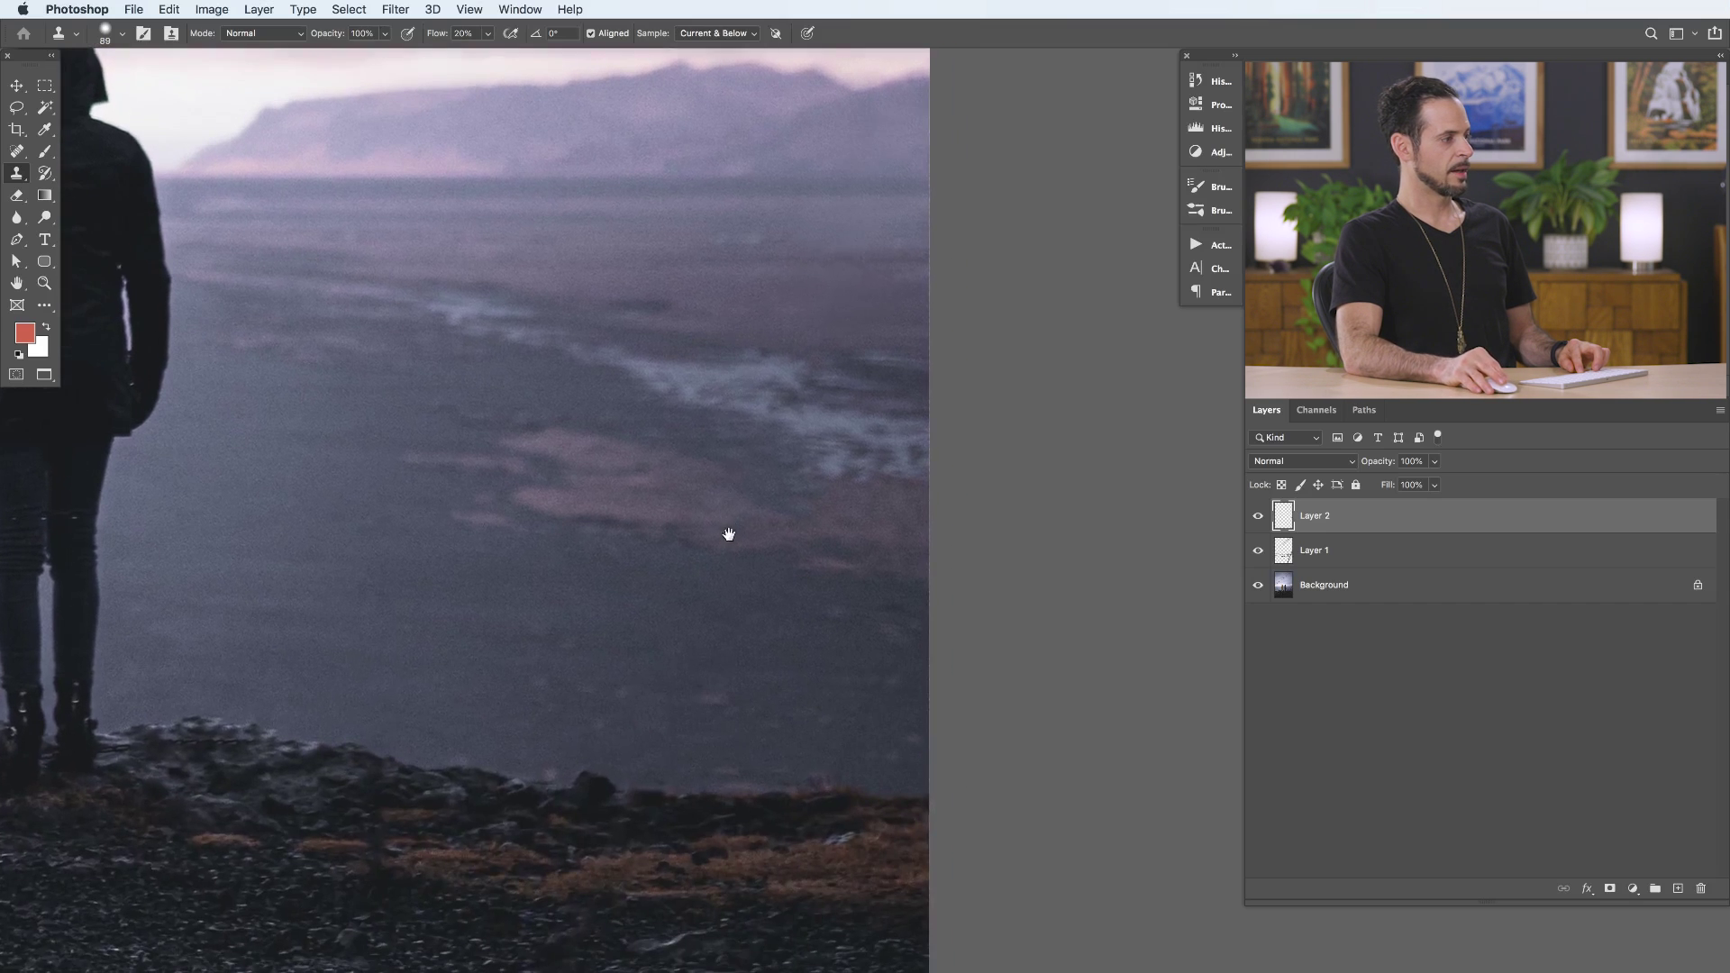
pyautogui.moveTo(726, 532); pyautogui.dragTo(859, 412)
pyautogui.moveTo(914, 538); pyautogui.dragTo(988, 611)
# Step: Centre the yellow-coated figure, then zoom out to frame both hooded figures
pyautogui.moveTo(487, 725); pyautogui.dragTo(957, 472)
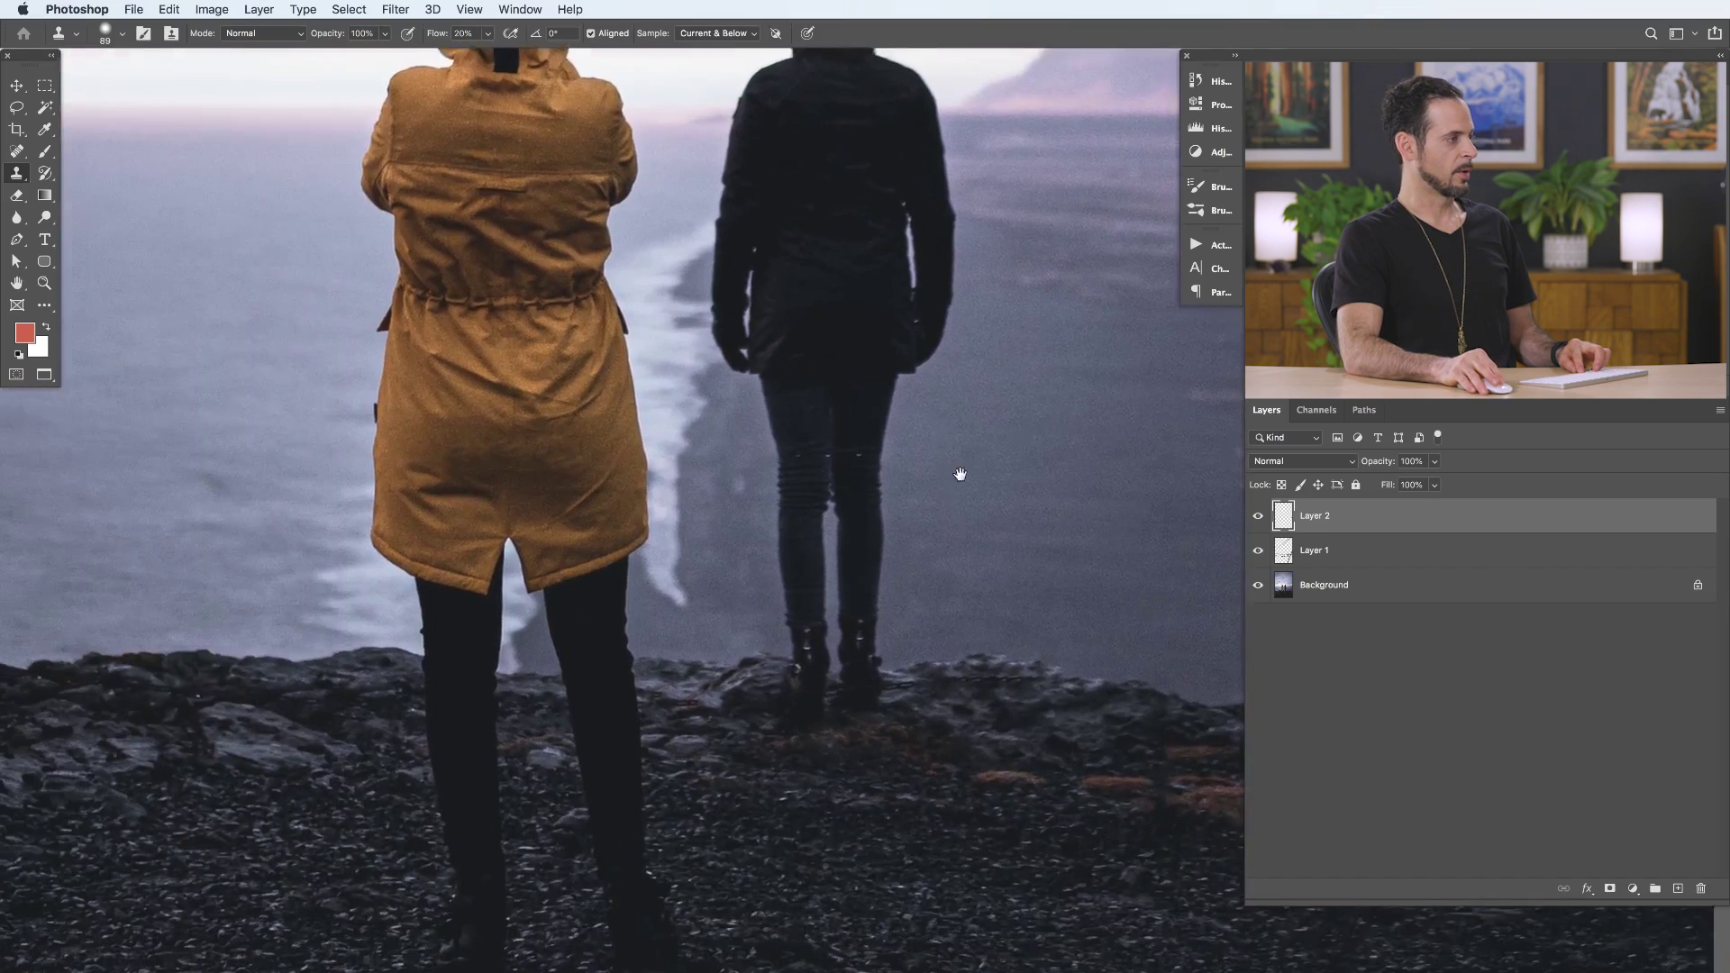
pyautogui.moveTo(599, 599); pyautogui.dragTo(947, 601)
pyautogui.moveTo(896, 478); pyautogui.dragTo(833, 544)
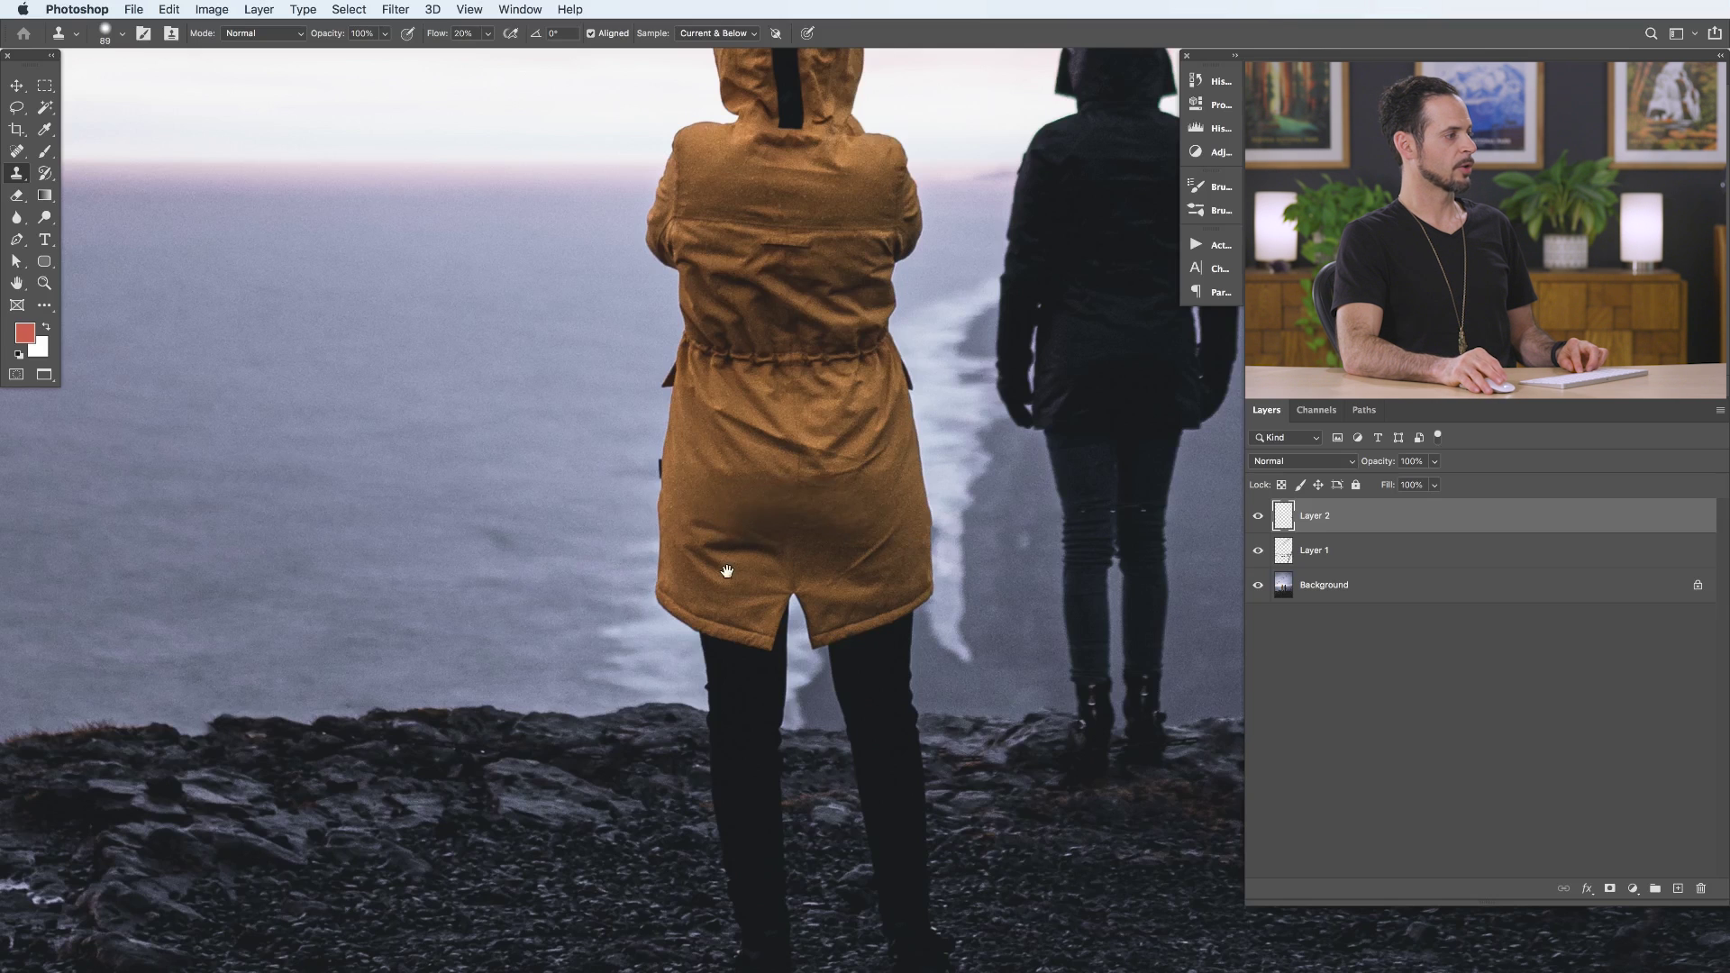
pyautogui.moveTo(727, 571)
pyautogui.mouseDown()
pyautogui.moveTo(506, 577)
pyautogui.moveTo(515, 552)
pyautogui.moveTo(532, 559)
pyautogui.moveTo(559, 695)
pyautogui.moveTo(297, 592)
pyautogui.mouseUp()
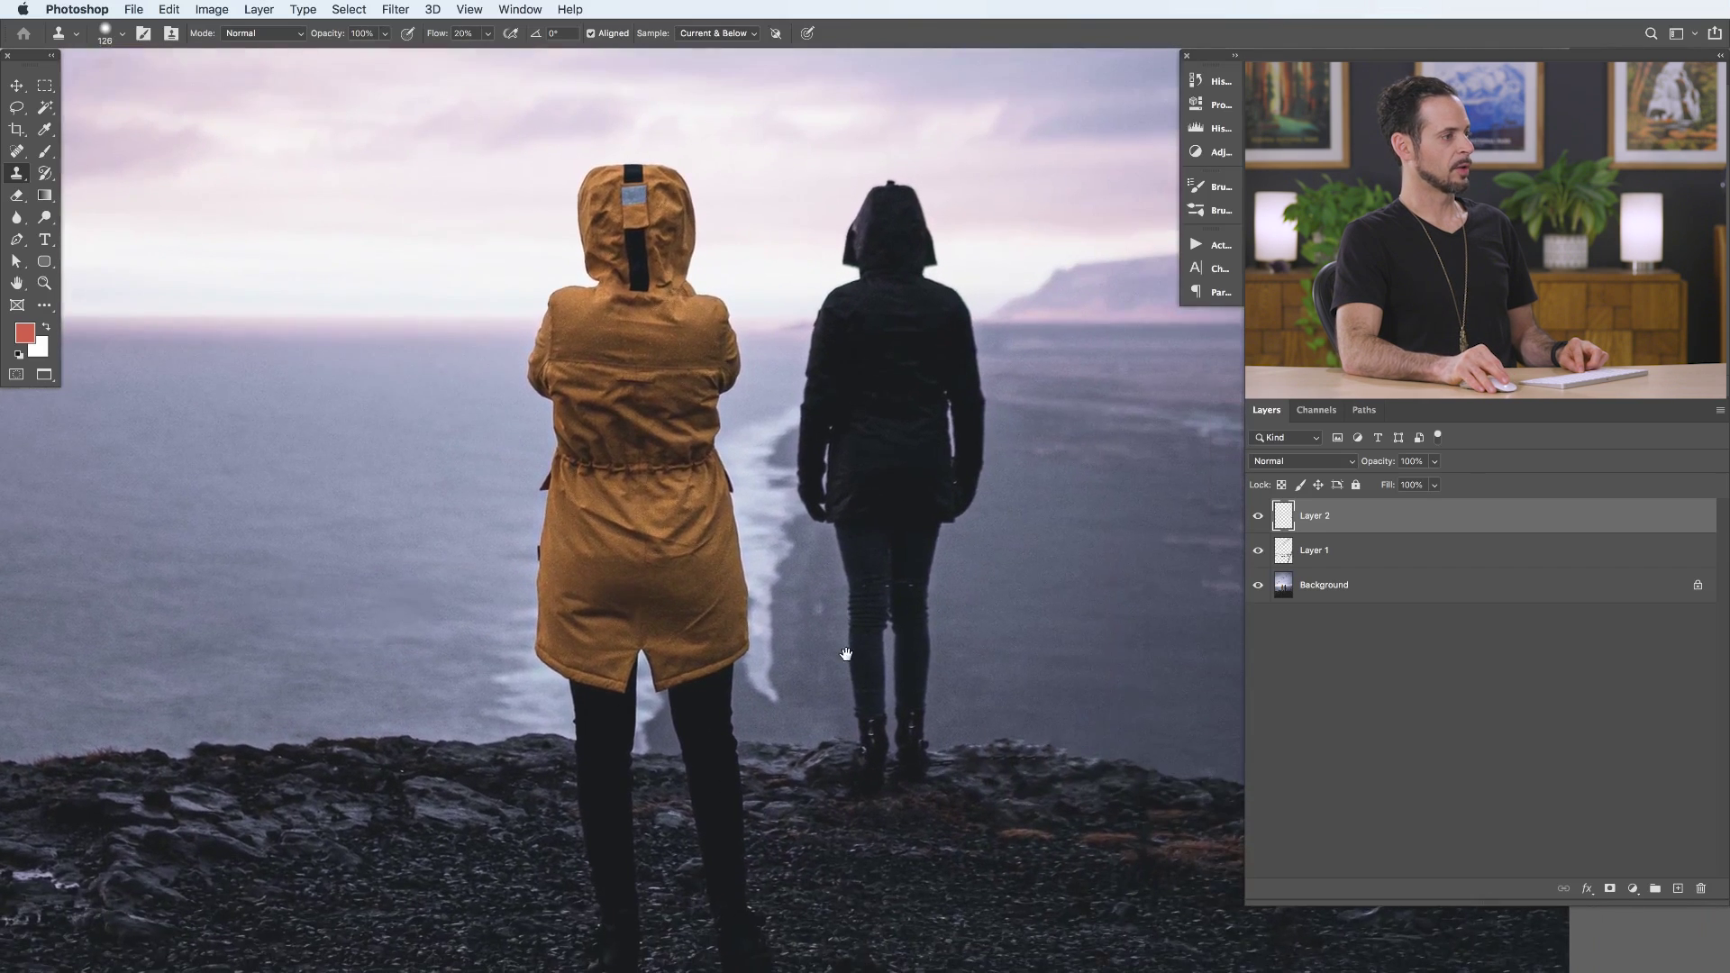
pyautogui.moveTo(846, 654)
pyautogui.mouseDown()
pyautogui.moveTo(772, 627)
pyautogui.moveTo(780, 560)
pyautogui.moveTo(830, 568)
pyautogui.moveTo(405, 688)
pyautogui.moveTo(713, 595)
pyautogui.moveTo(644, 636)
pyautogui.mouseUp()
# Step: Toggle Layer 2 to compare before and after, fit the whole photo, and leave Layer 2 visible
pyautogui.click(1260, 516)
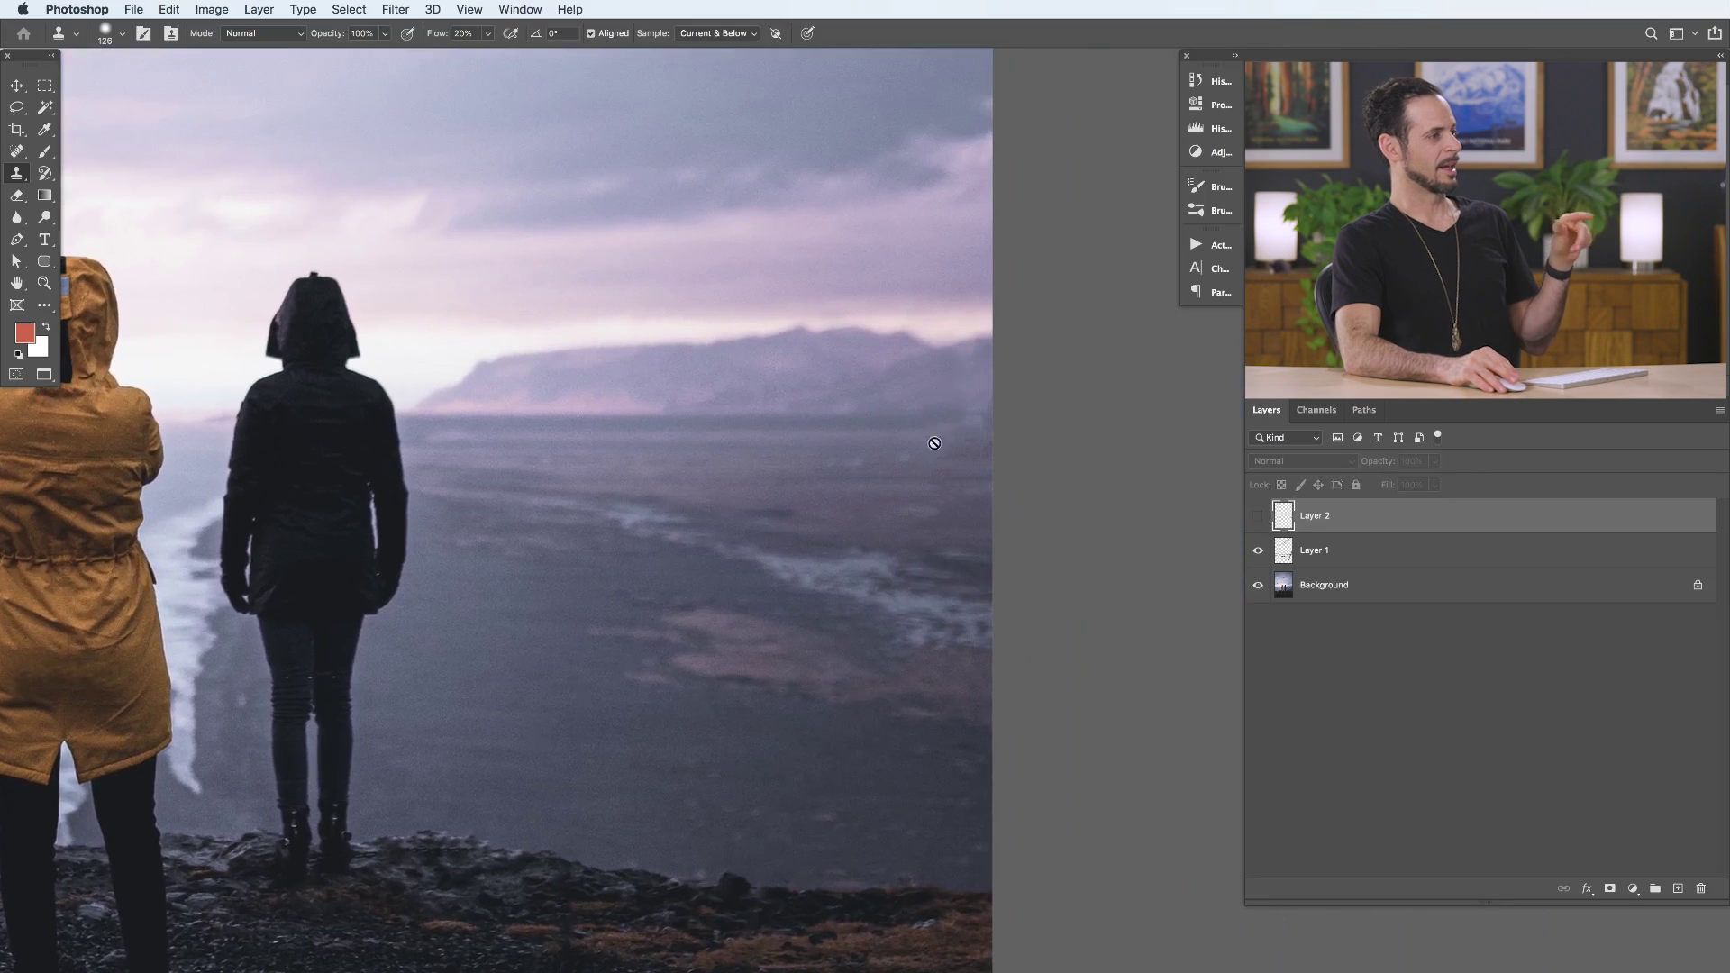
pyautogui.click(1258, 517)
pyautogui.click(1258, 516)
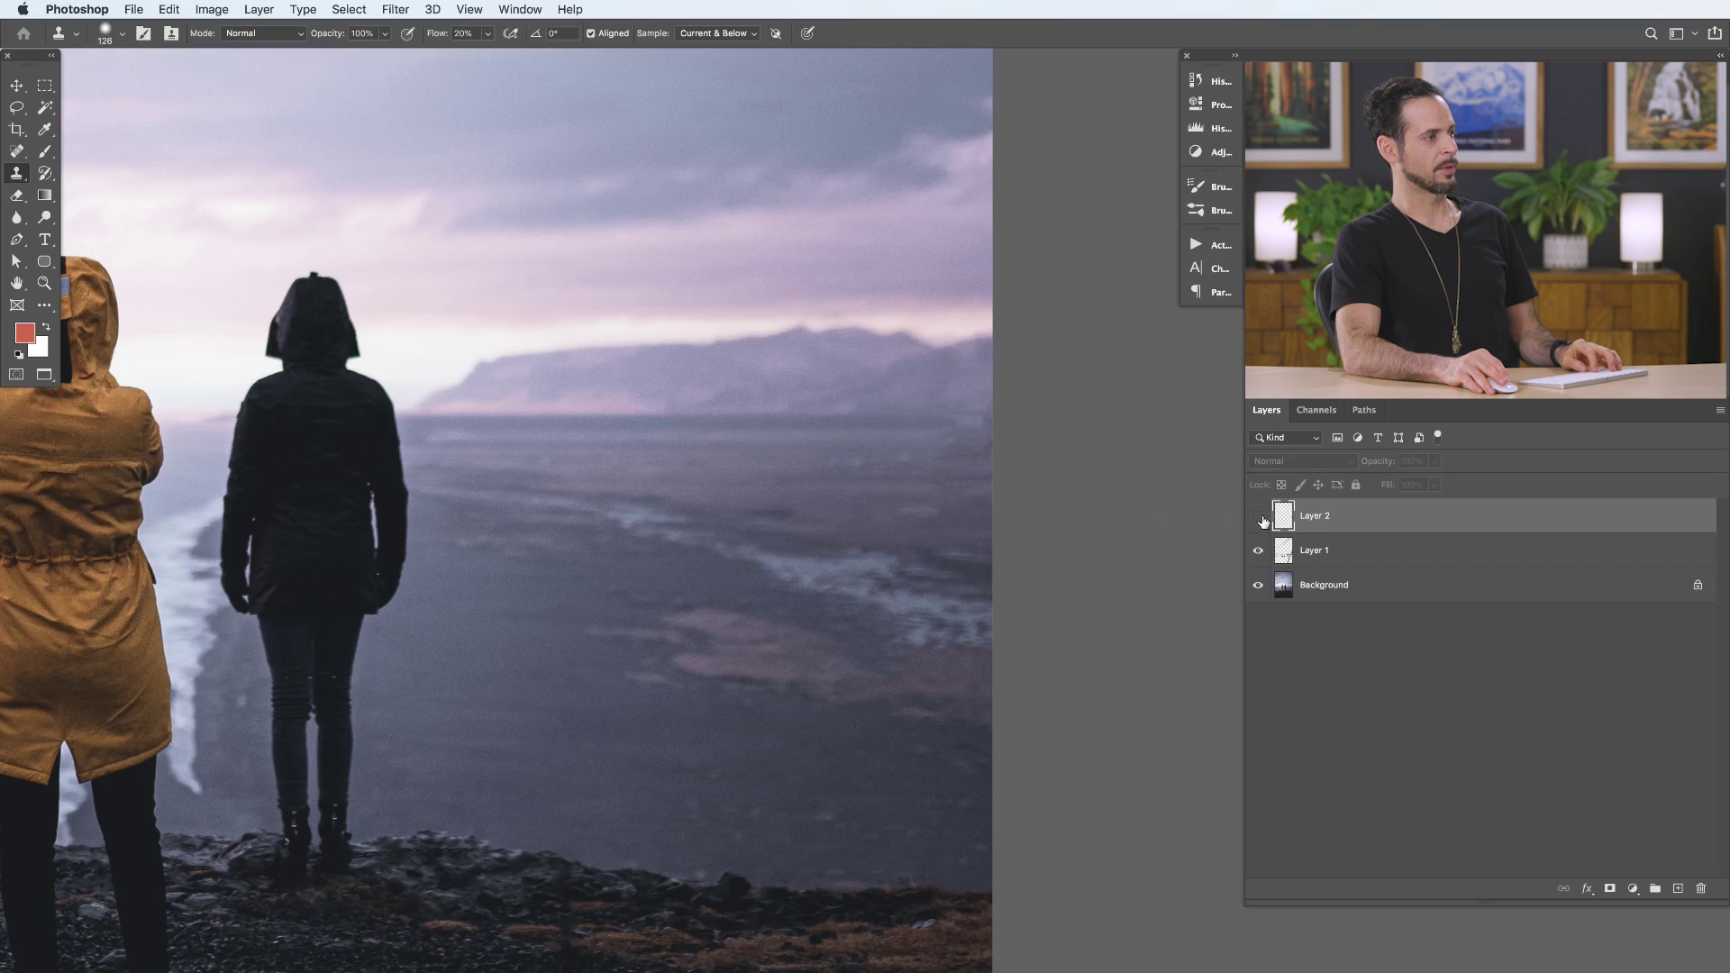
pyautogui.click(1258, 516)
pyautogui.moveTo(866, 514)
pyautogui.mouseDown()
pyautogui.moveTo(758, 531)
pyautogui.moveTo(874, 534)
pyautogui.moveTo(841, 467)
pyautogui.moveTo(823, 521)
pyautogui.moveTo(849, 551)
pyautogui.mouseUp()
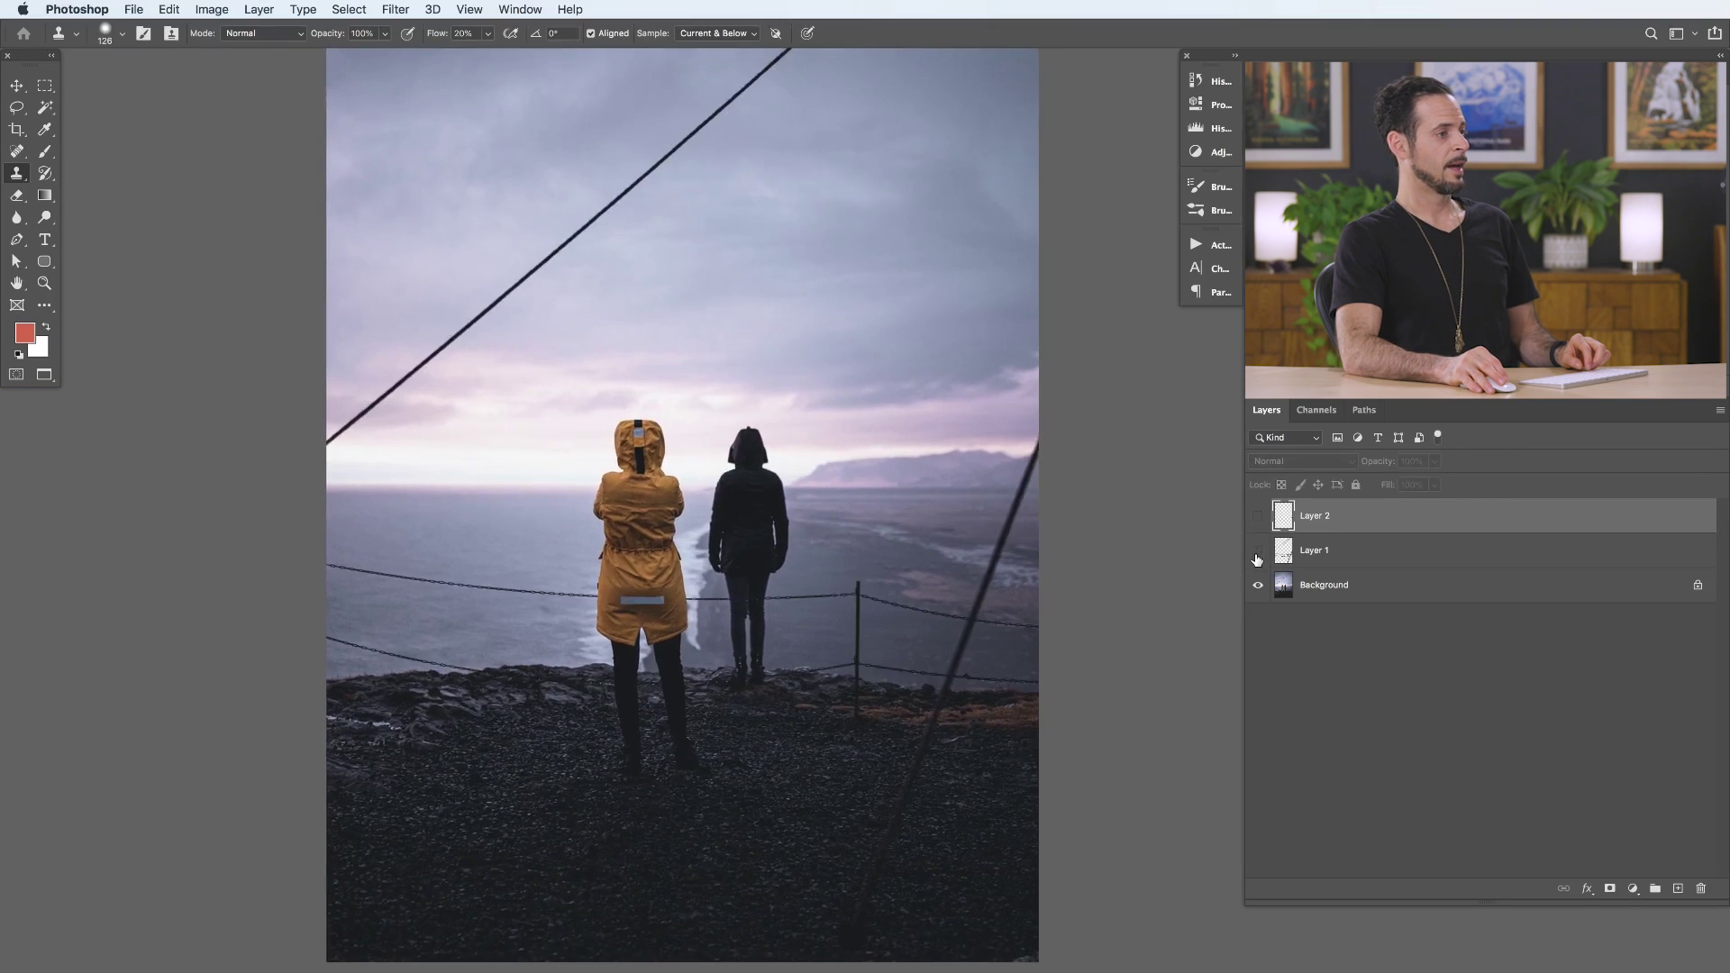
pyautogui.click(1258, 520)
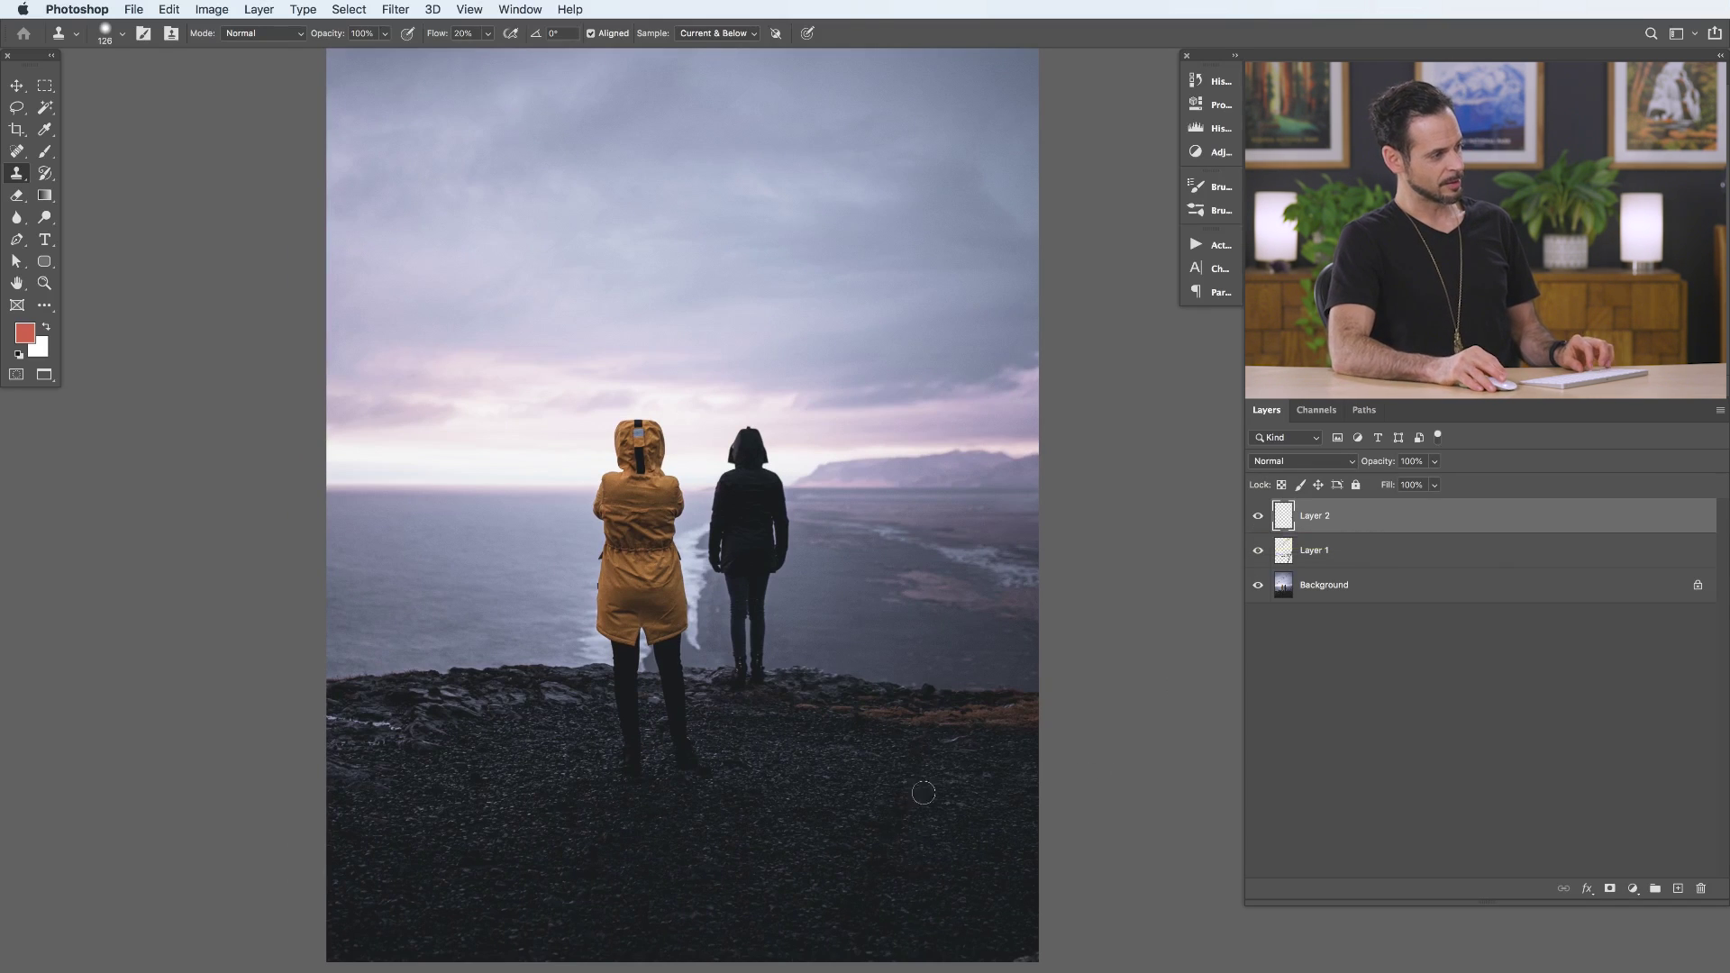
# Step: Add an empty Layer 3 above Layer 2 and toggle Layer 1 to compare the wire removal
pyautogui.scroll(3, 918, 842)
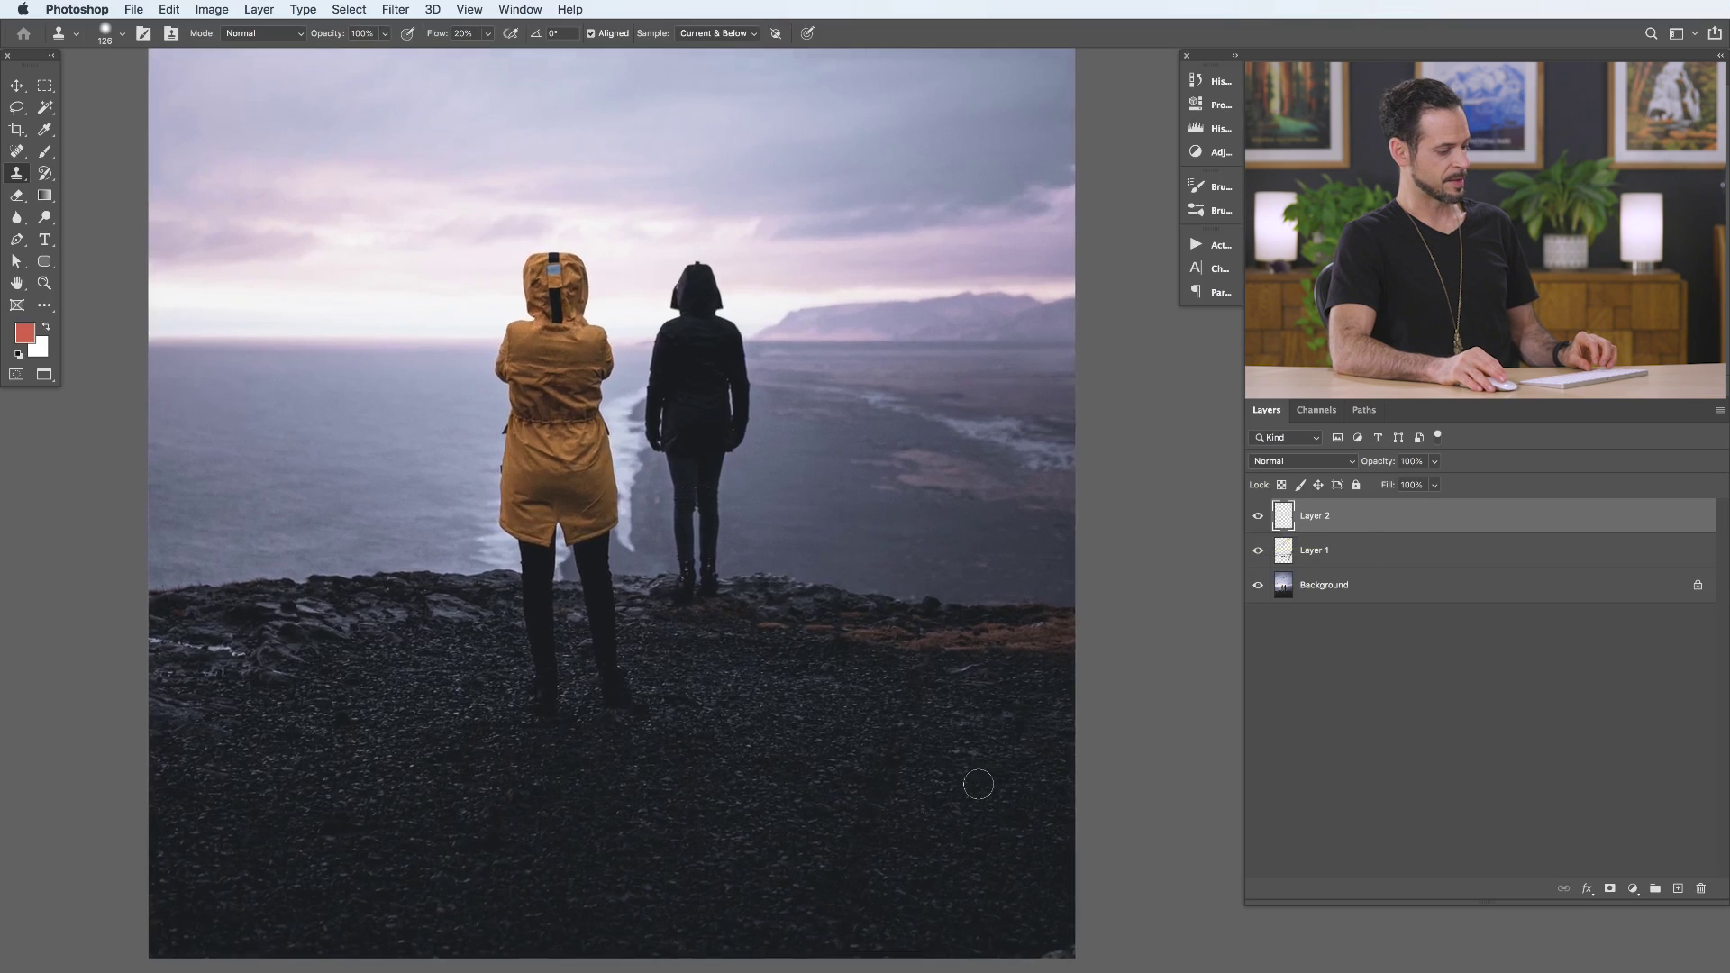
pyautogui.press('super+alt+shift+n')
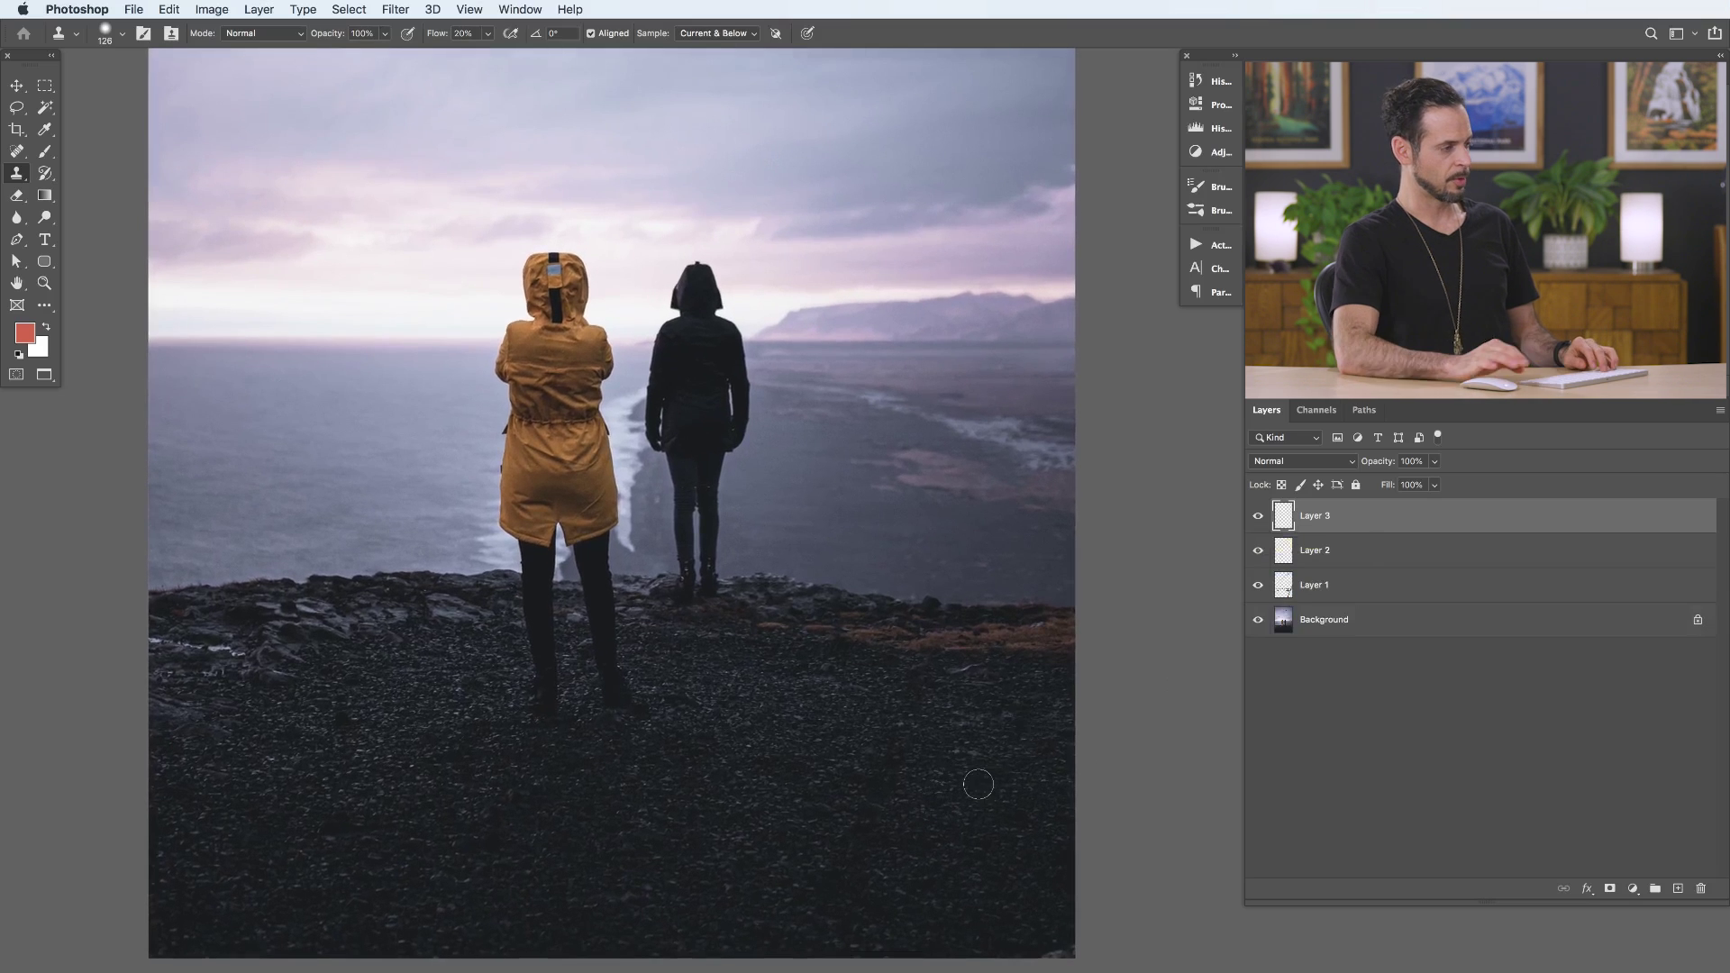
pyautogui.click(1261, 587)
pyautogui.click(1261, 587)
pyautogui.click(1261, 587)
pyautogui.click(1261, 588)
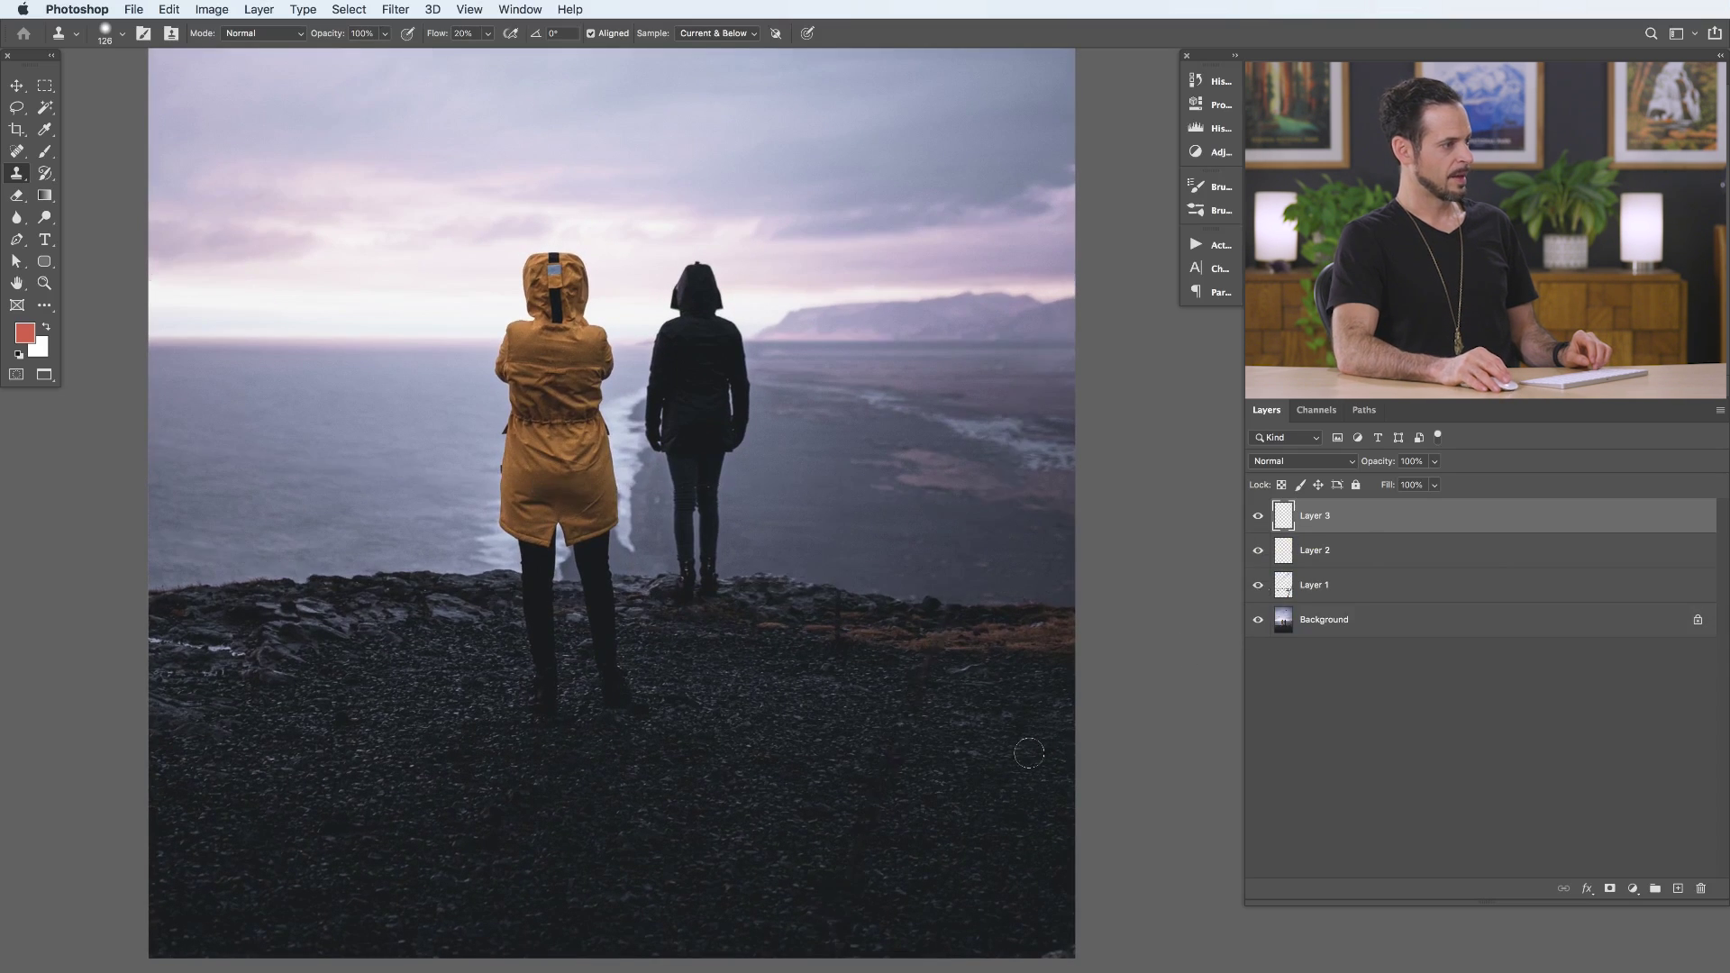
# Step: Shrink the clone brush to 89, set flow to 100%, and sample the gravel as source
pyautogui.moveTo(921, 794); pyautogui.dragTo(917, 798)
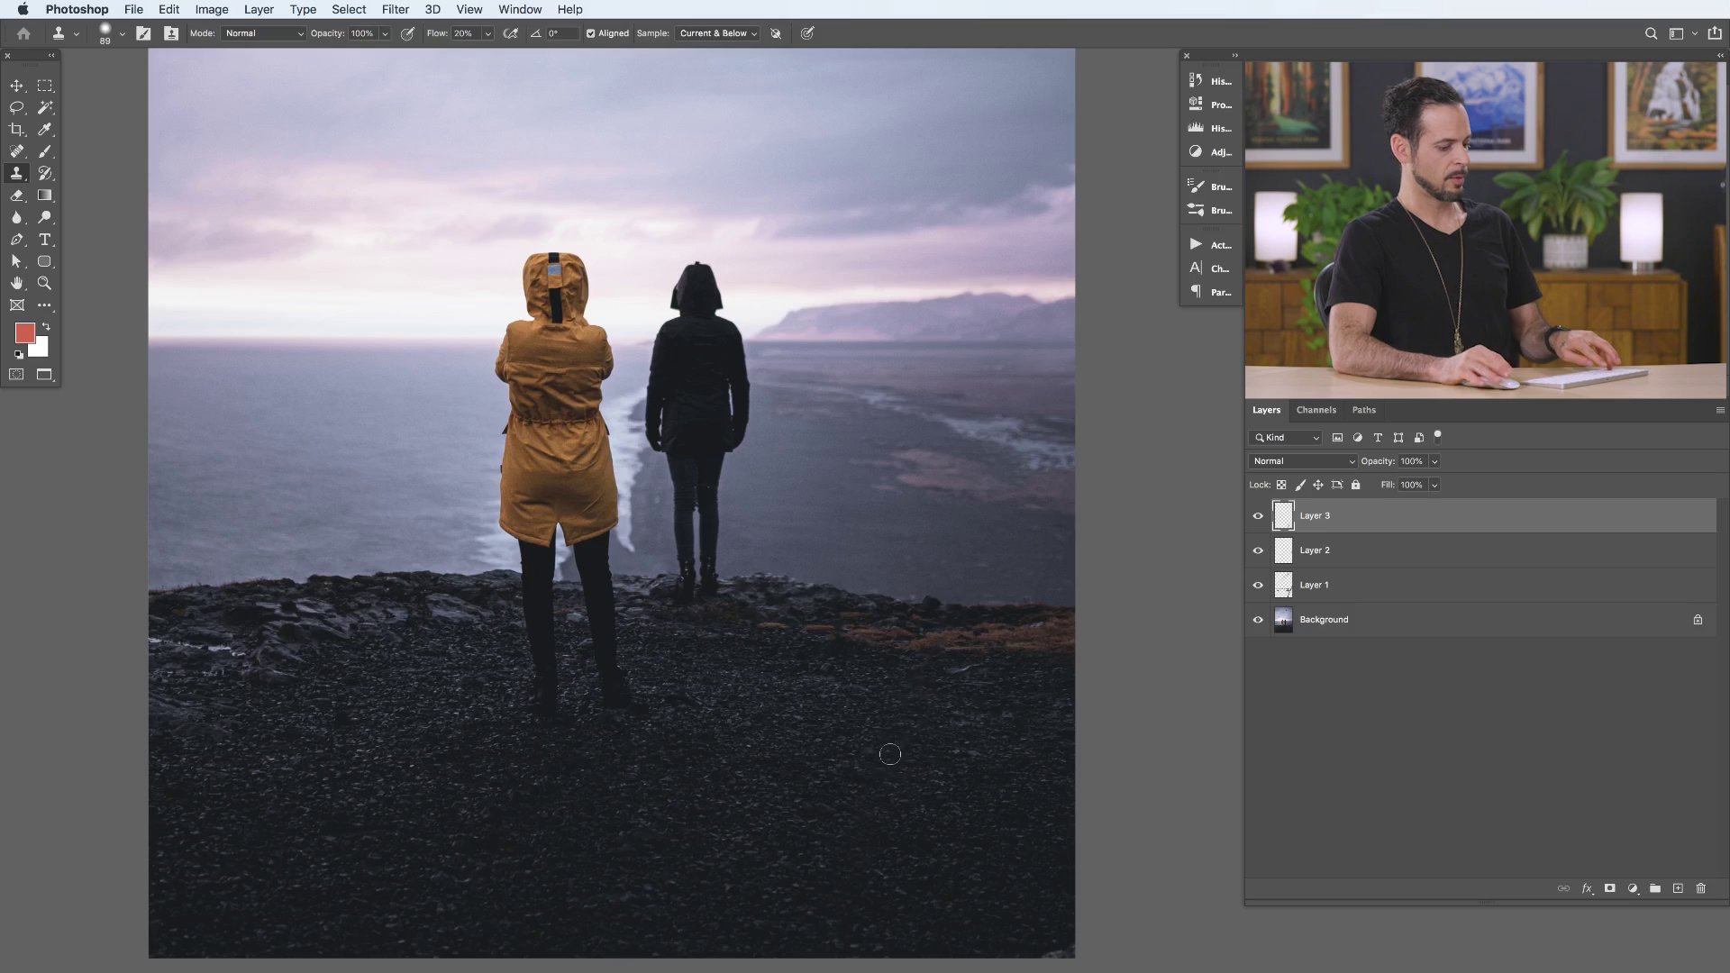
pyautogui.hotkey('shift', '0')
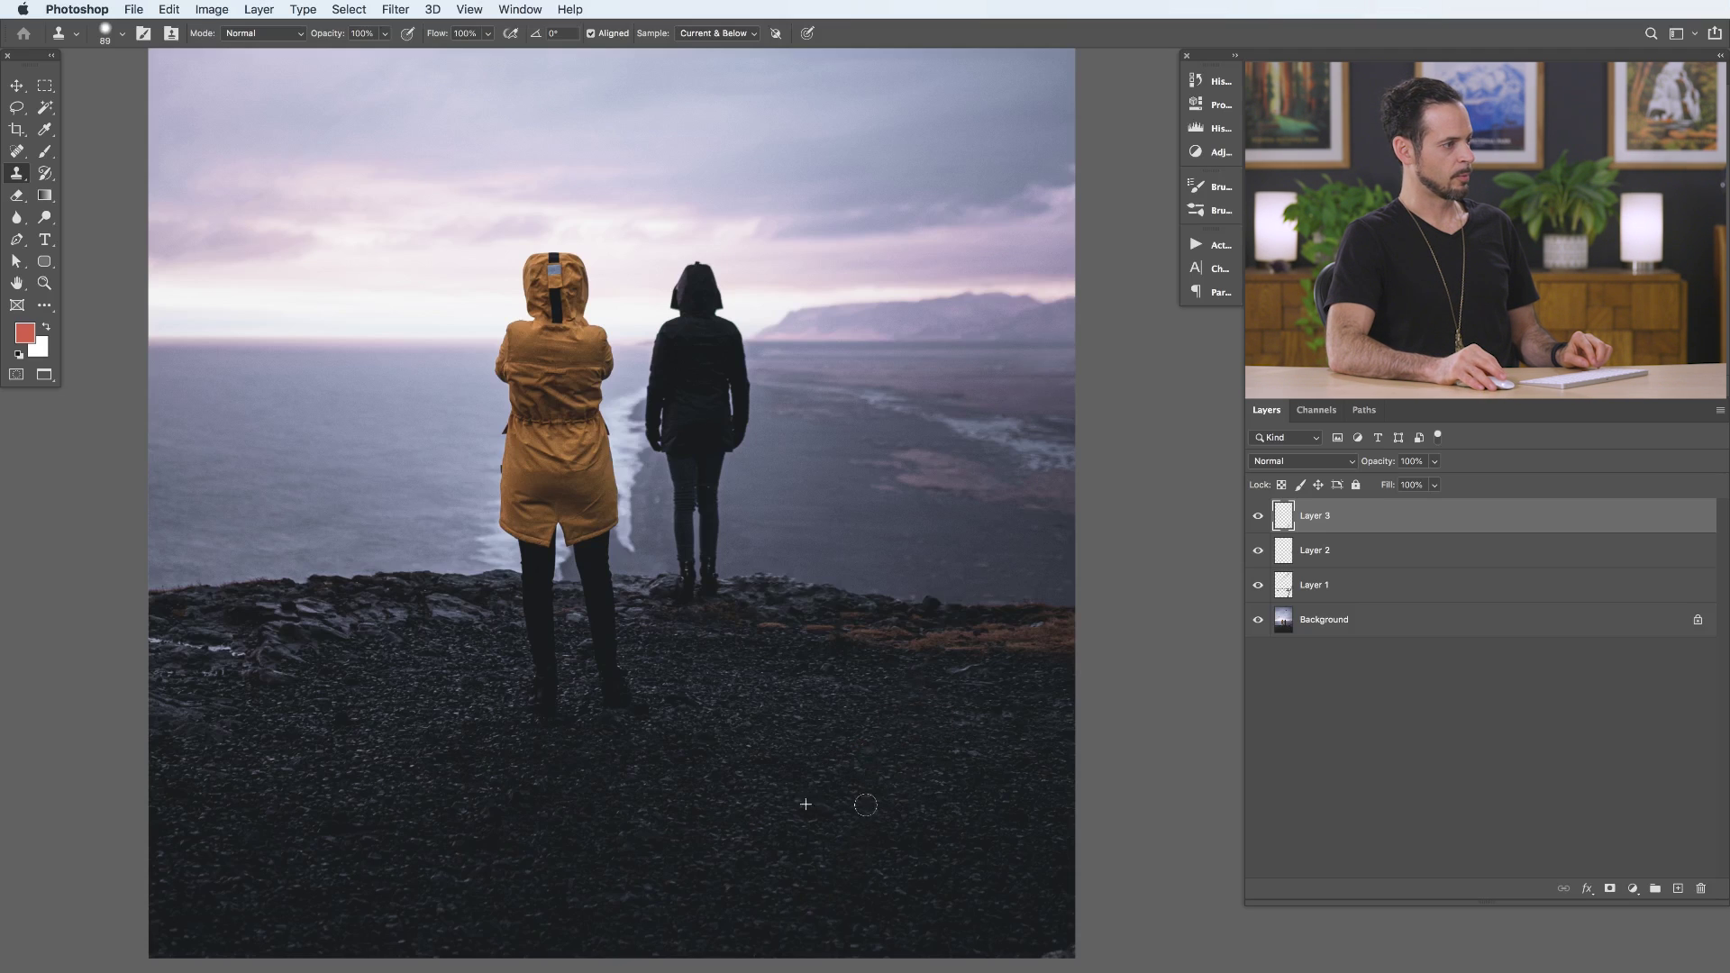
pyautogui.keyDown('alt'); pyautogui.click(922, 830); pyautogui.keyUp('alt')
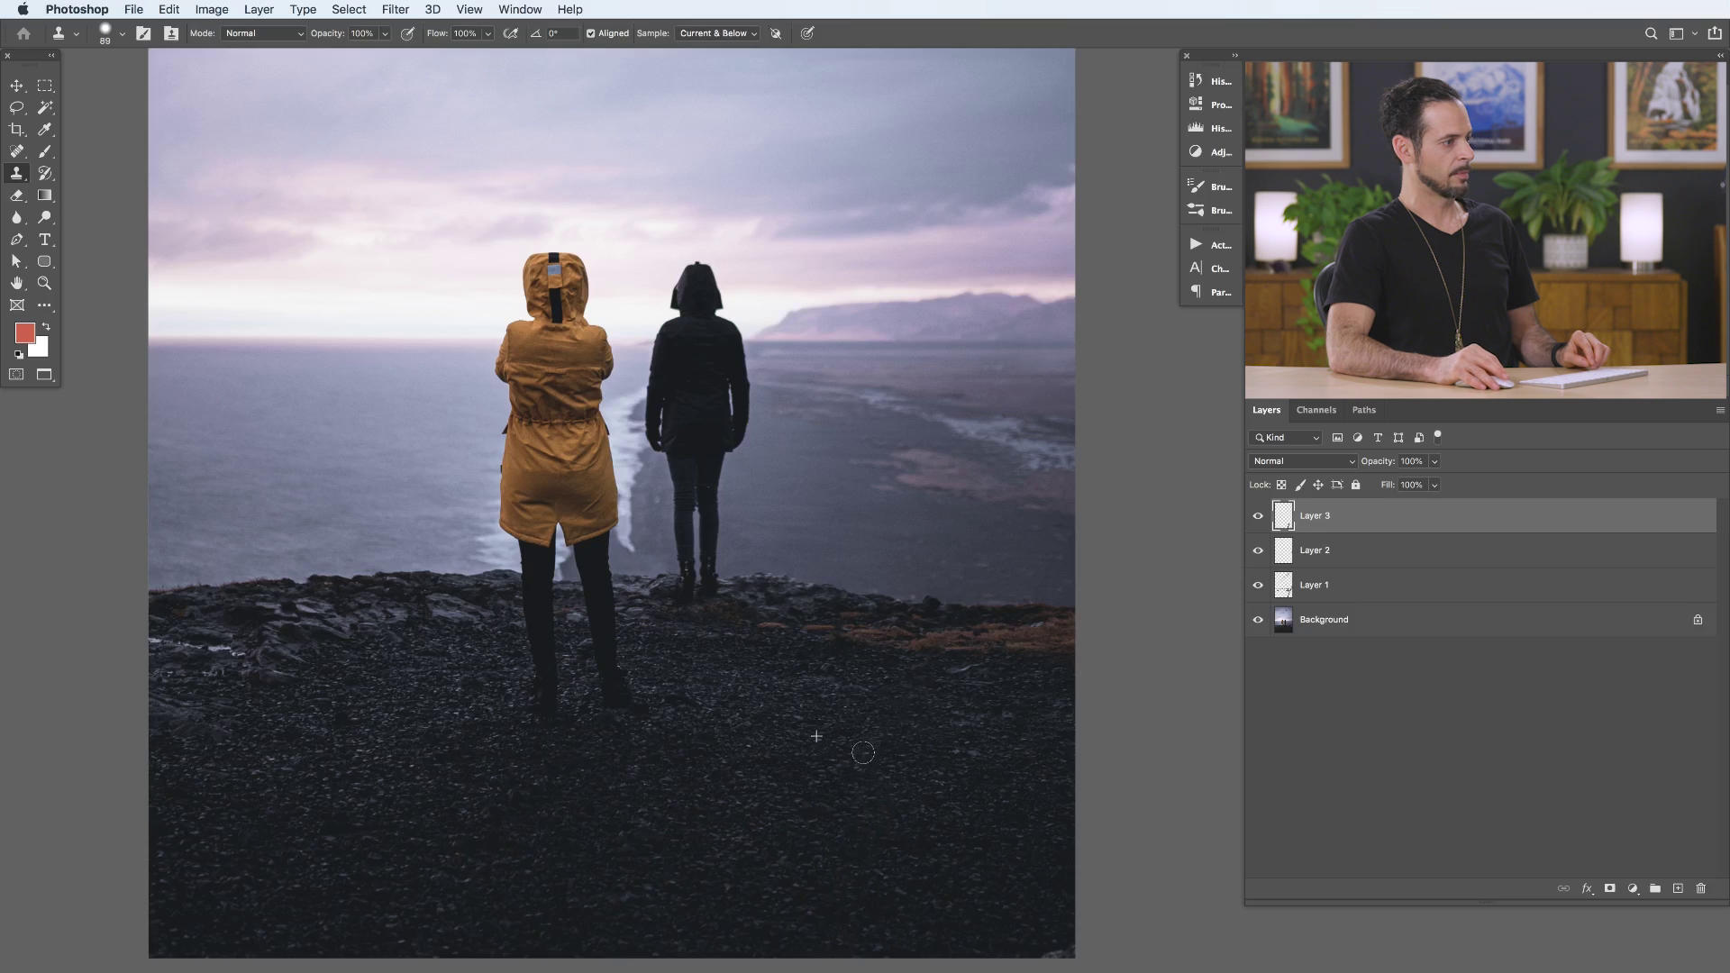
pyautogui.click(1254, 587)
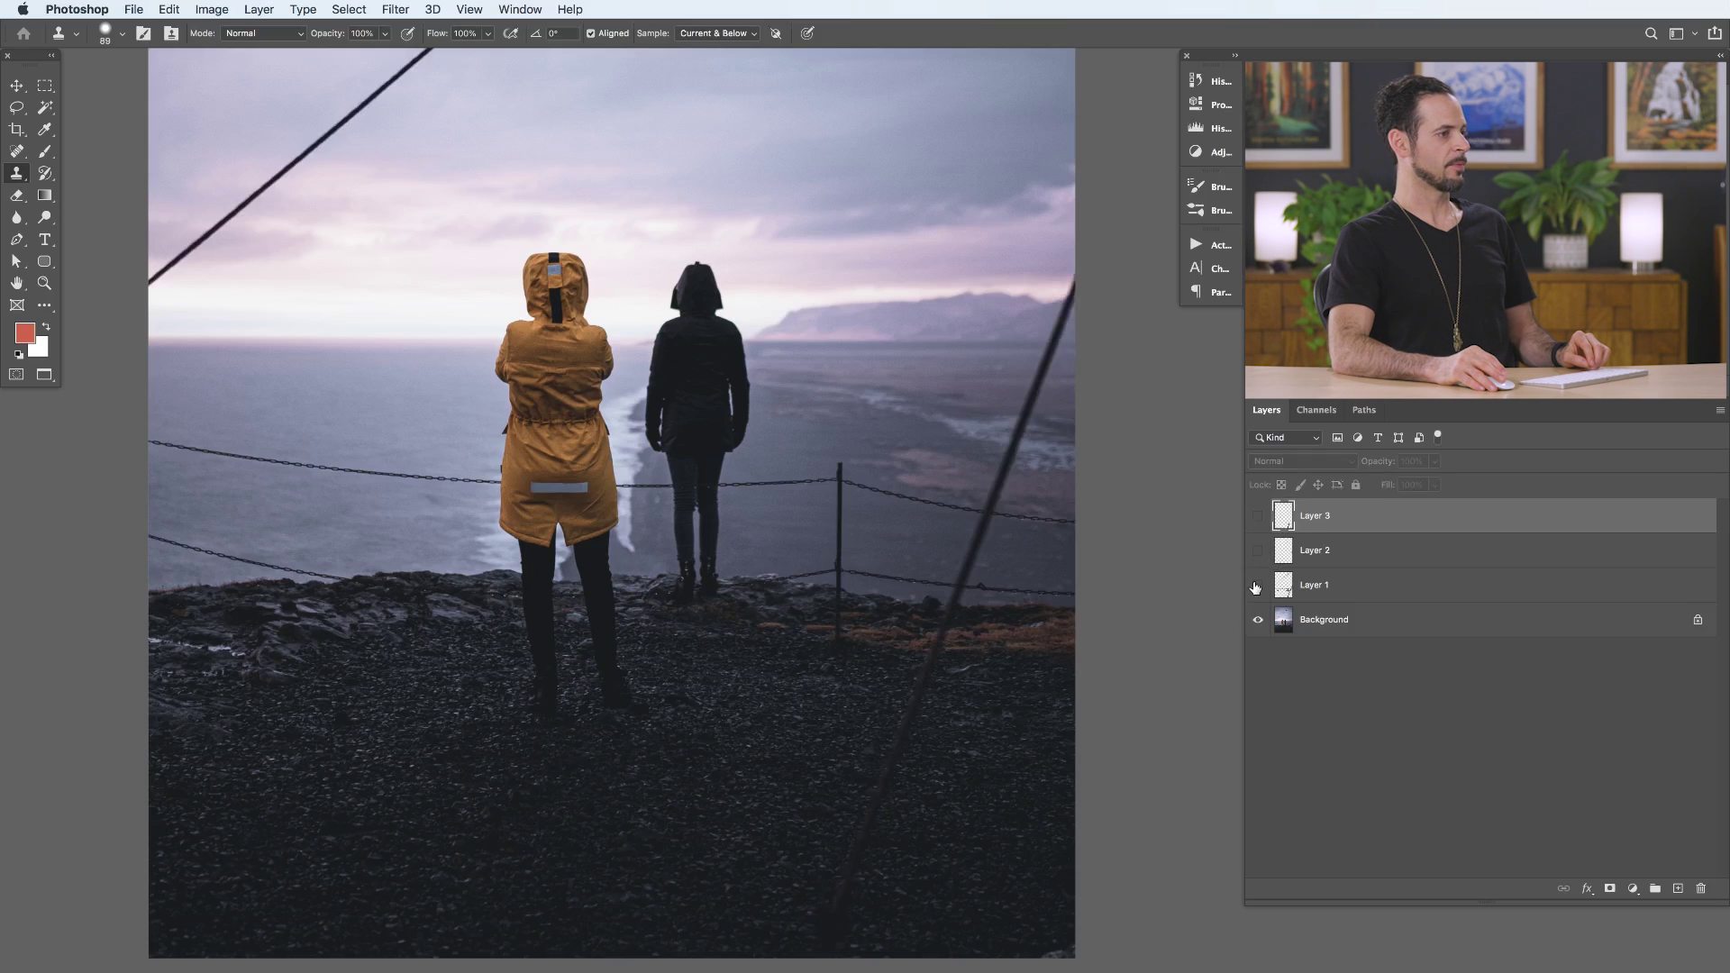
pyautogui.moveTo(1257, 551); pyautogui.dragTo(1257, 515)
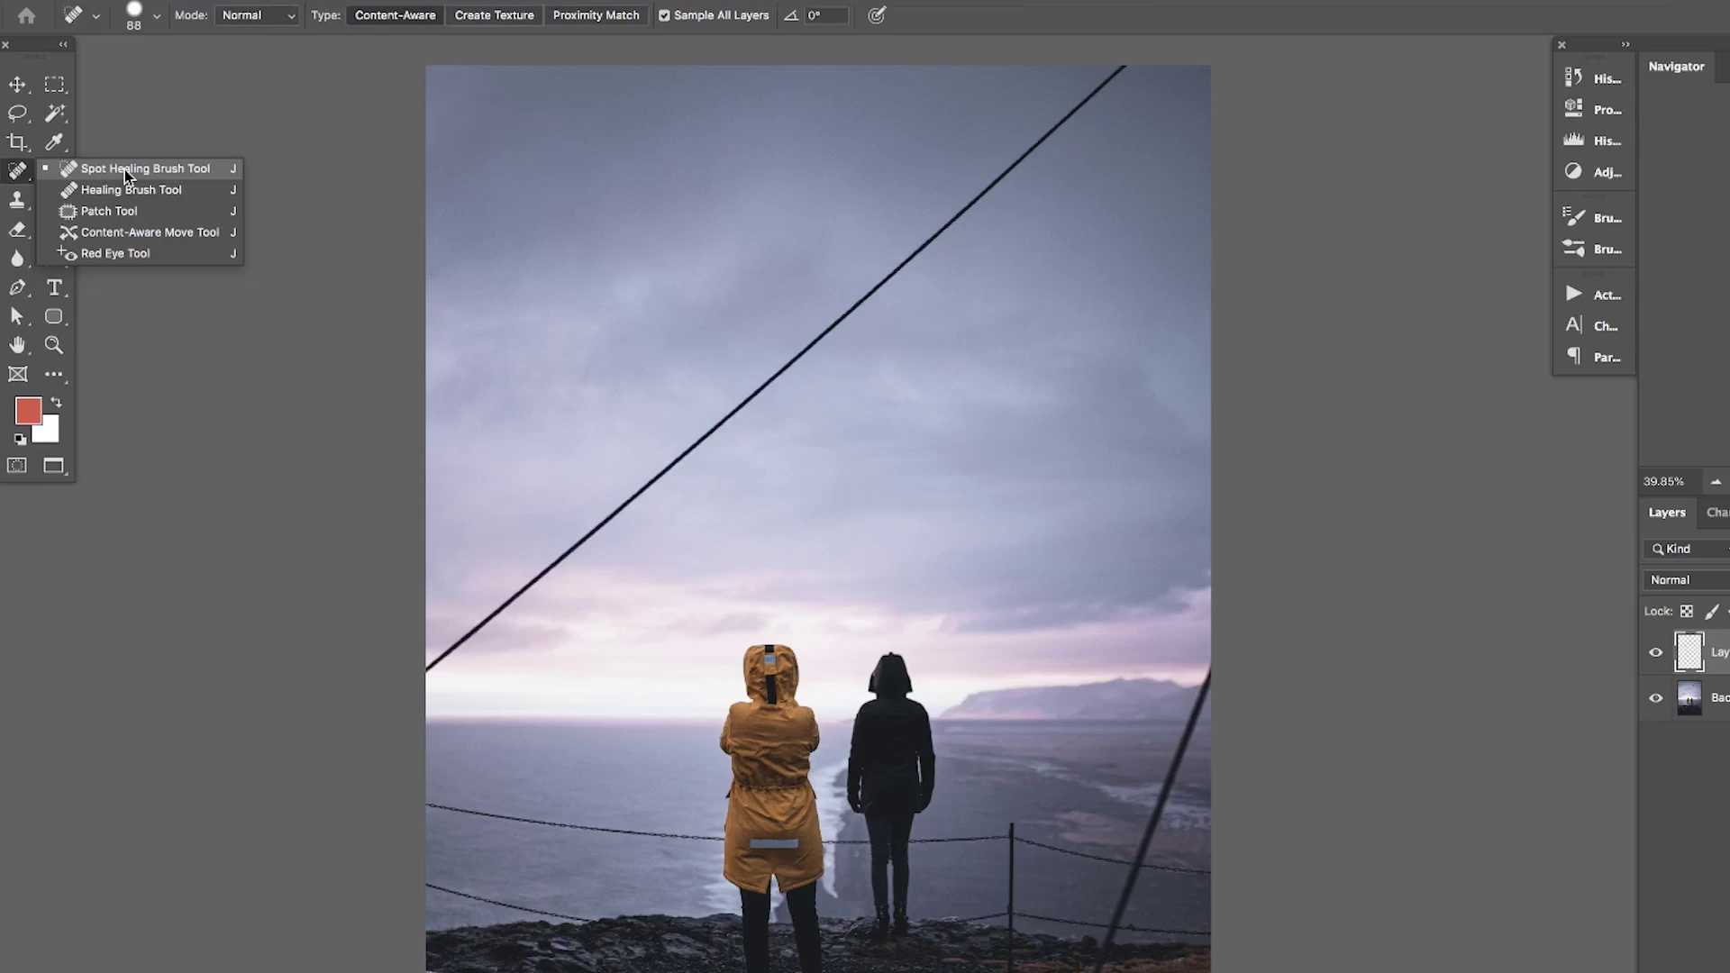
pyautogui.moveTo(753, 559); pyautogui.dragTo(676, 784)
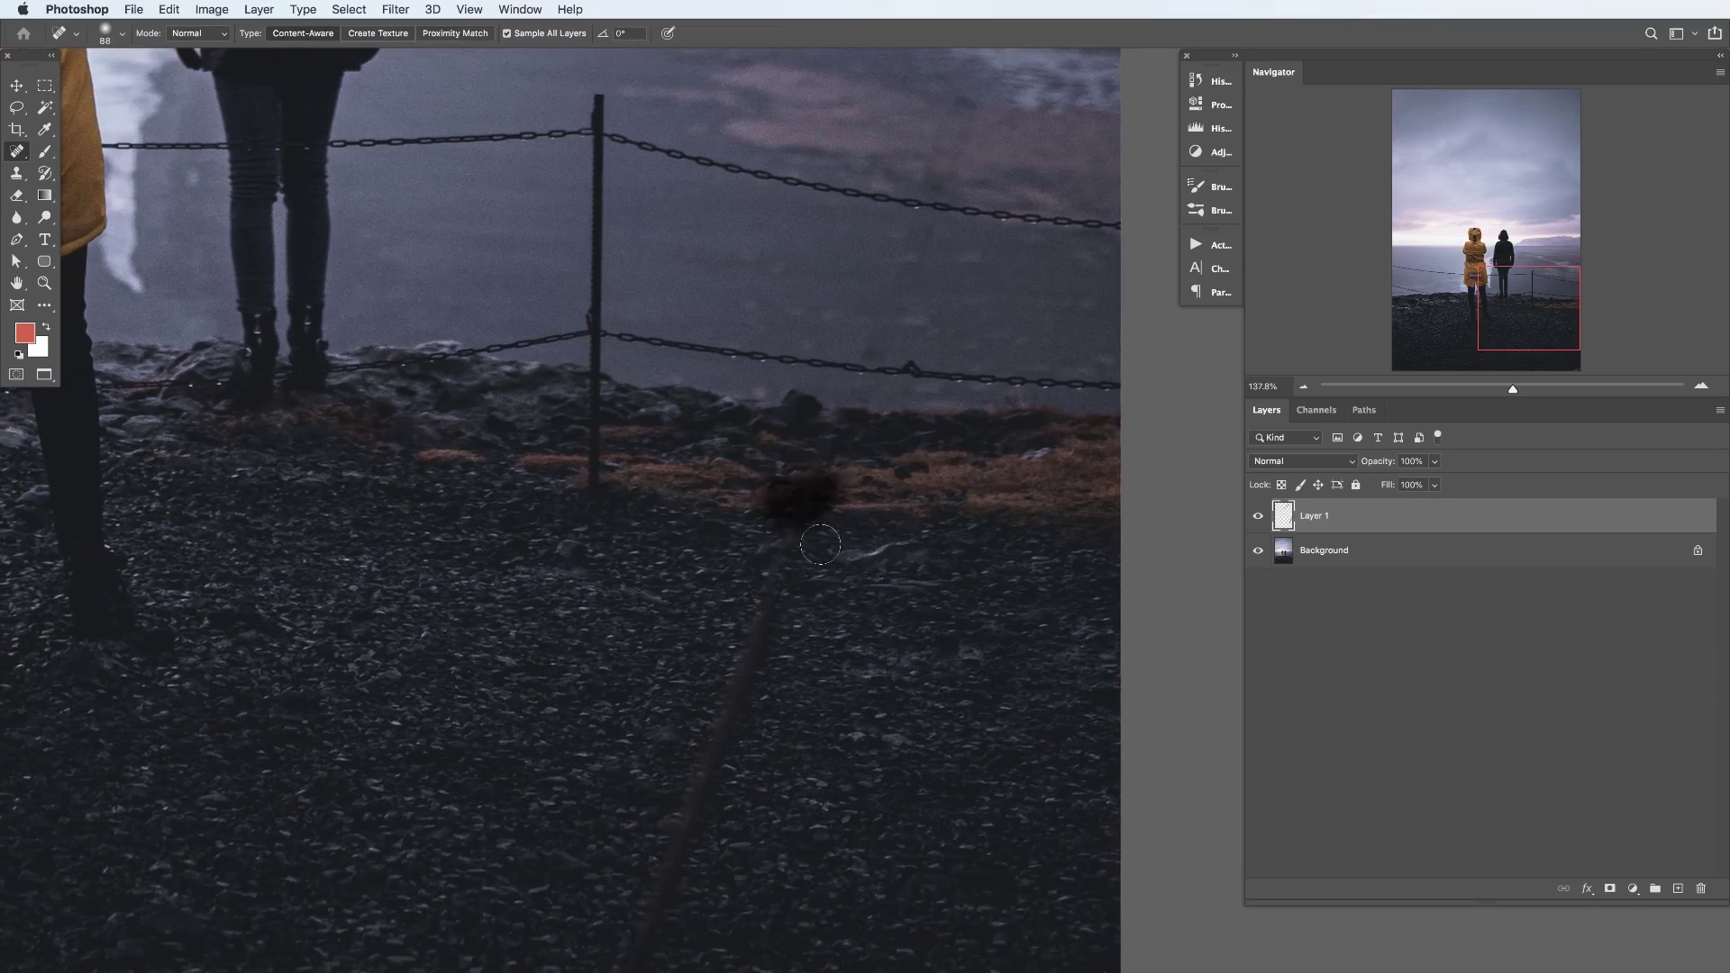
pyautogui.moveTo(792, 540)
pyautogui.mouseDown()
pyautogui.moveTo(695, 772)
pyautogui.moveTo(653, 815)
pyautogui.mouseUp()
pyautogui.moveTo(741, 600); pyautogui.dragTo(640, 892)
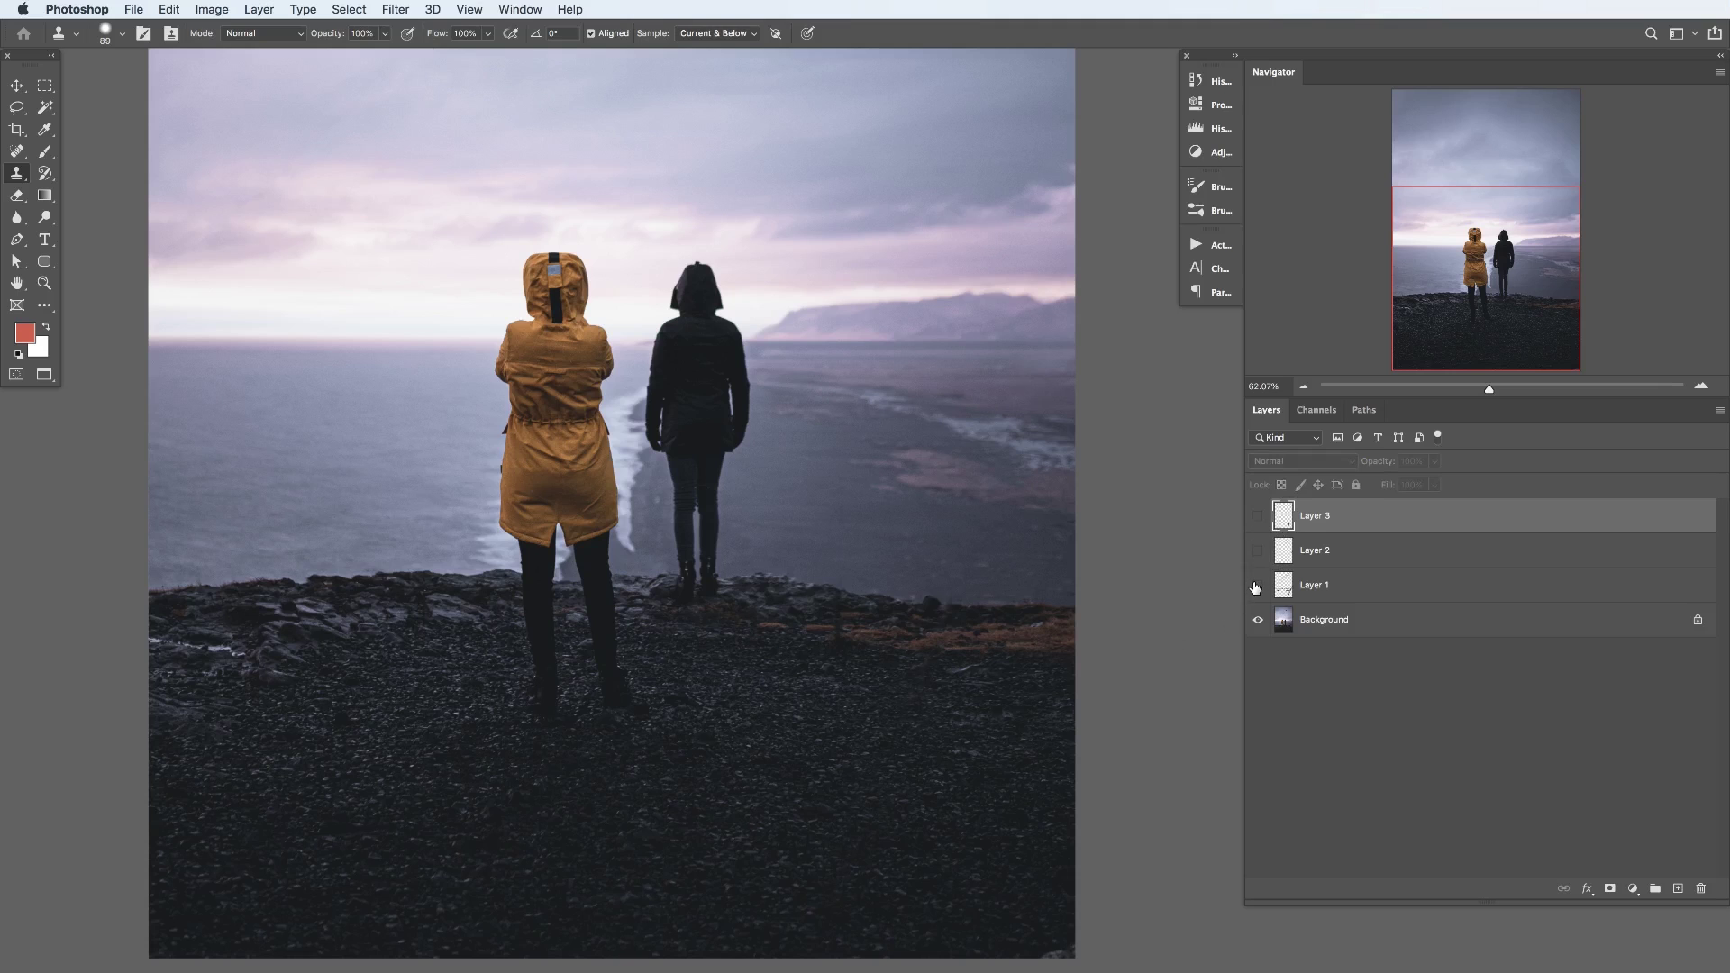
pyautogui.click(1255, 586)
pyautogui.click(1255, 515)
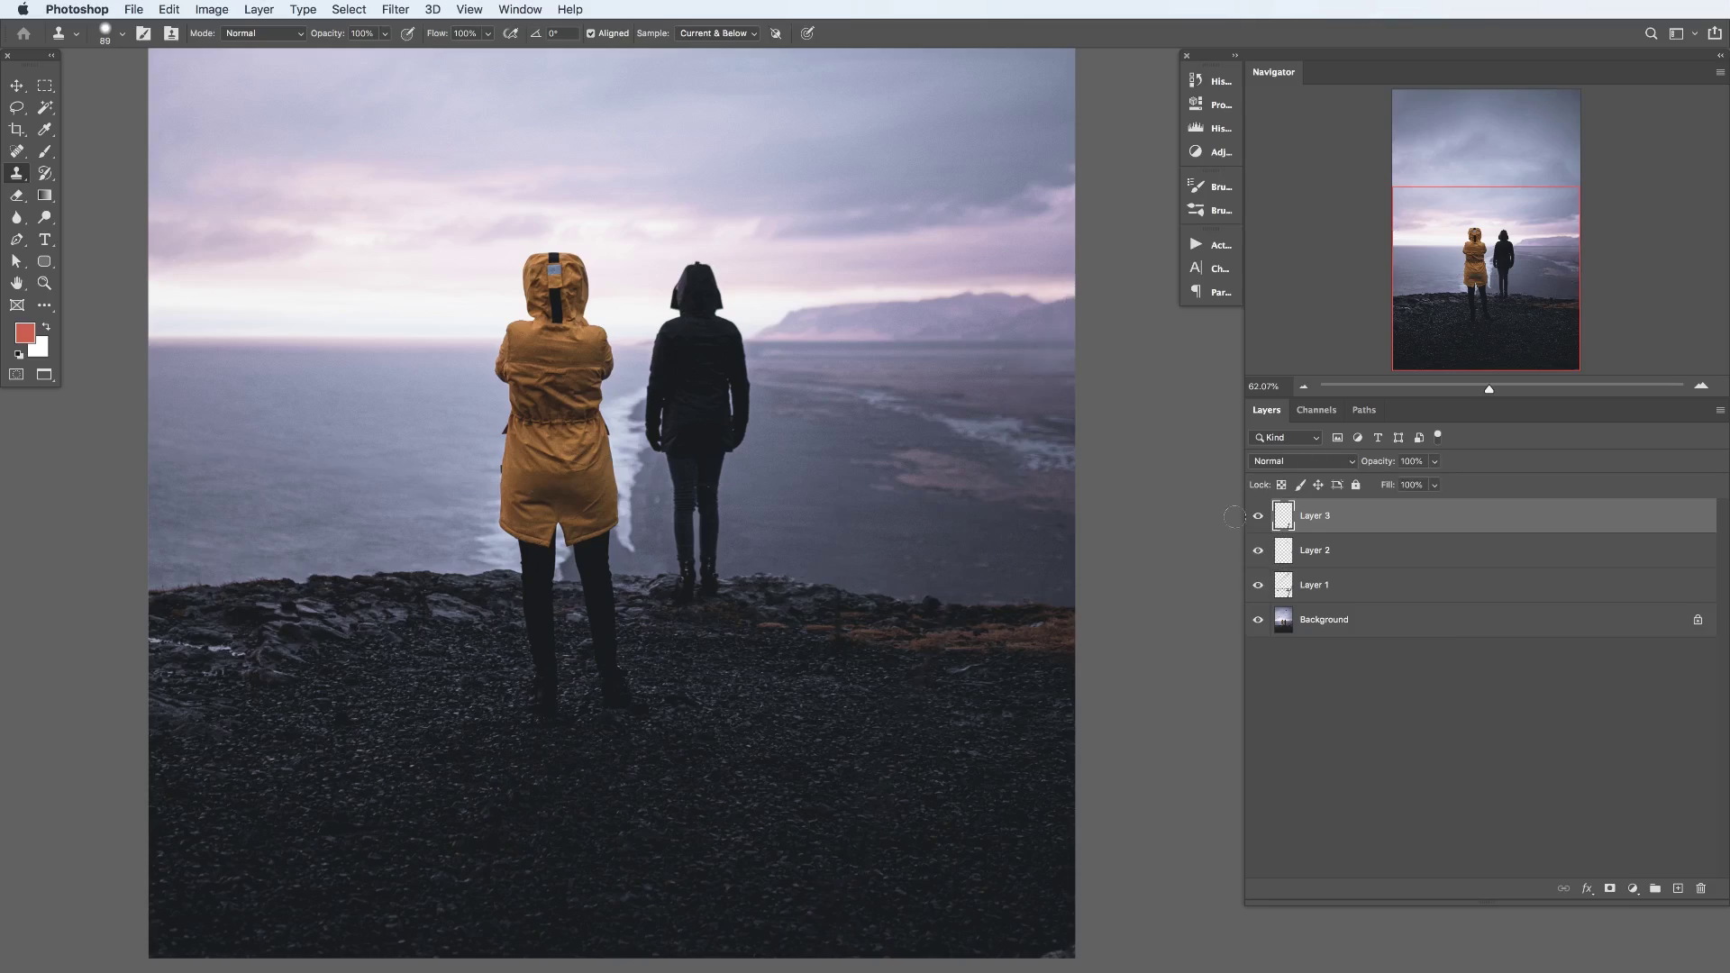